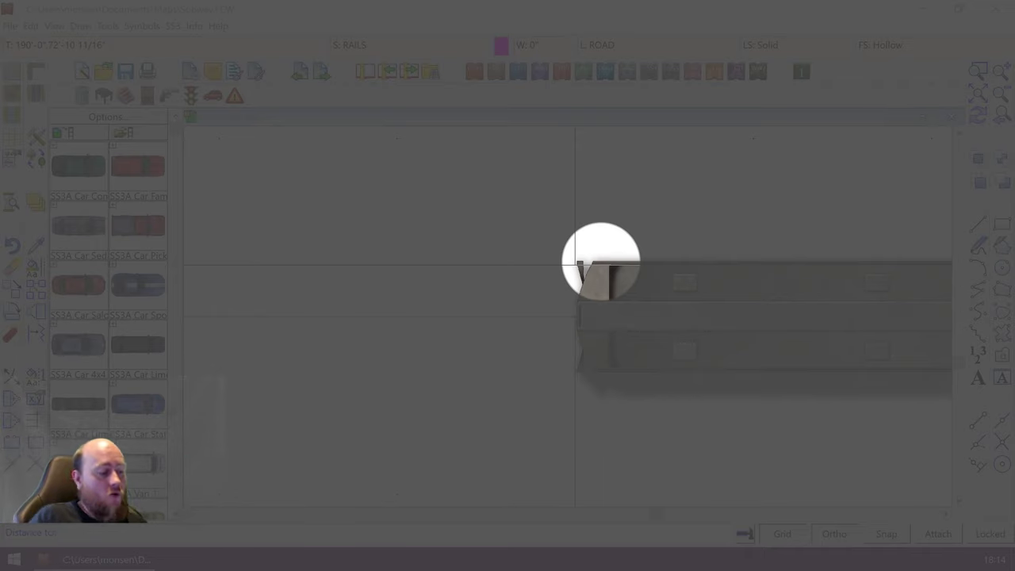
# - Measure the distance from the centre rail line to the outer side edge of the train's end
pyautogui.press('Escape')
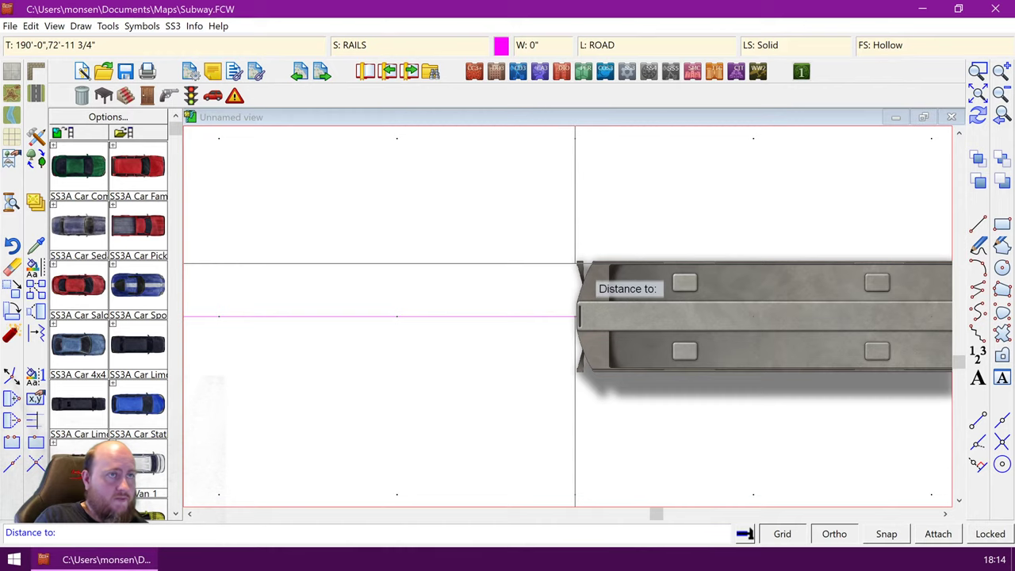
pyautogui.click(575, 263)
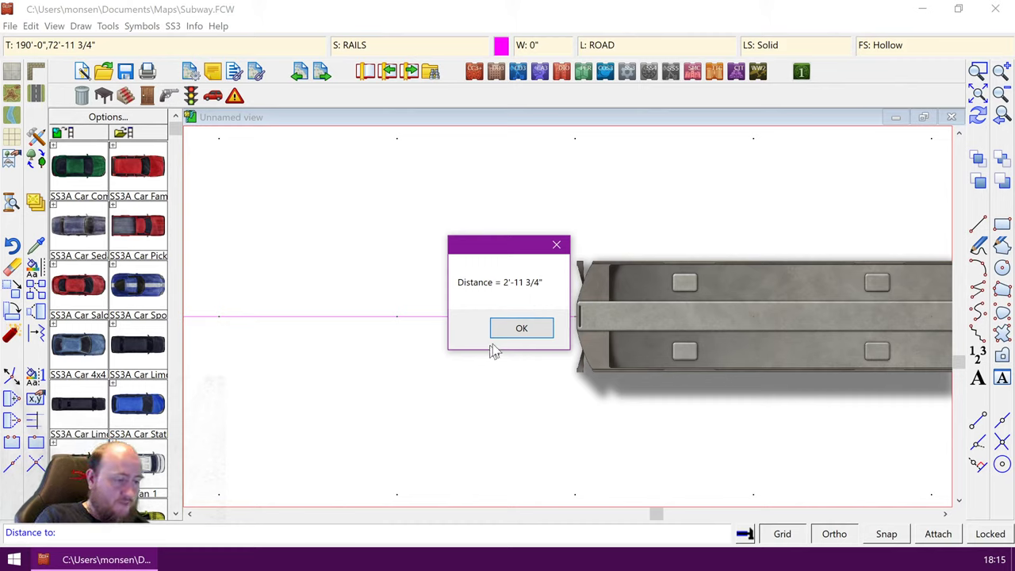
pyautogui.click(516, 330)
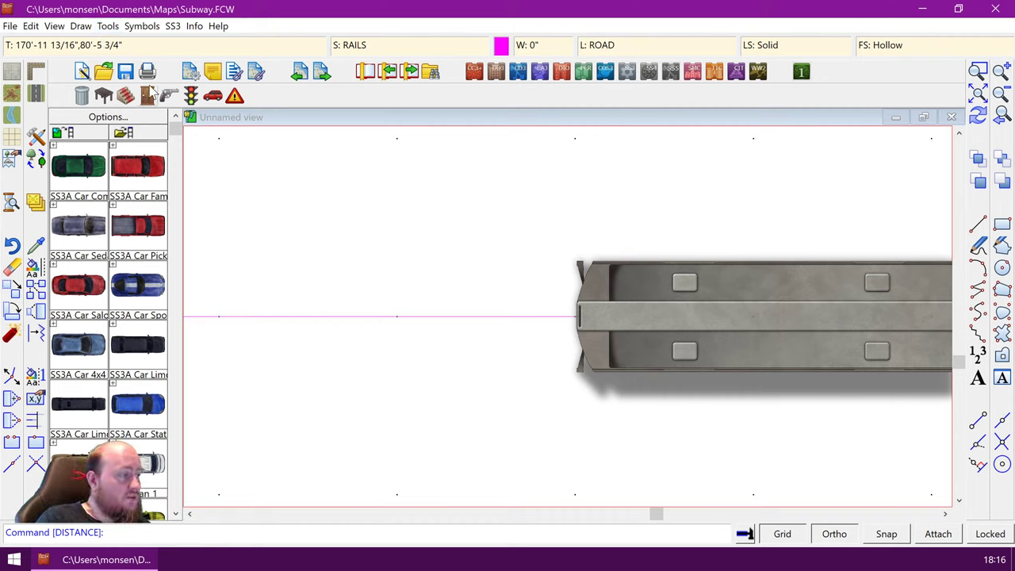
# - Draw two copies of the magenta centre line, one on each side, using Offset One with a distance of 3
pyautogui.click(80, 26)
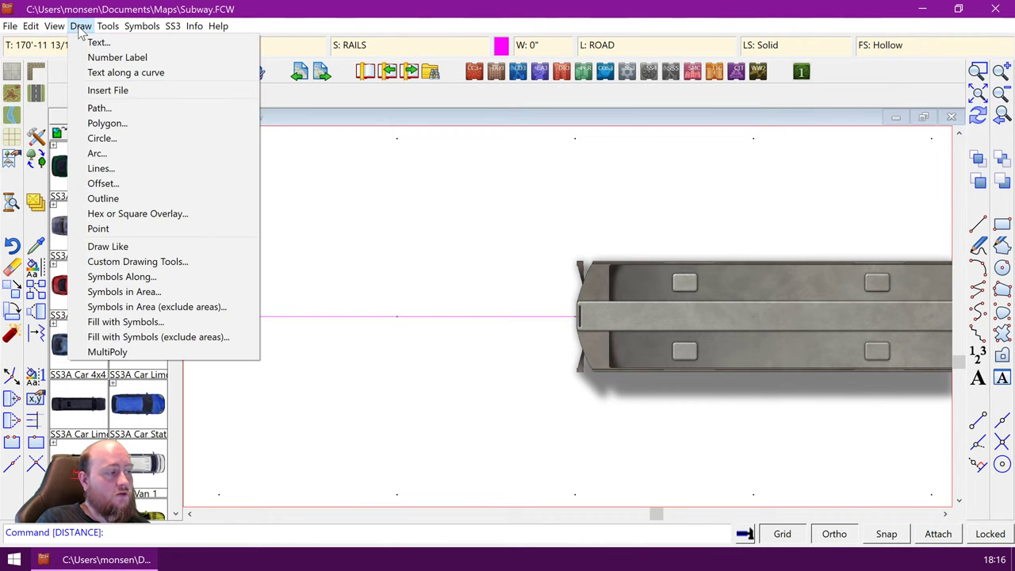
pyautogui.click(127, 185)
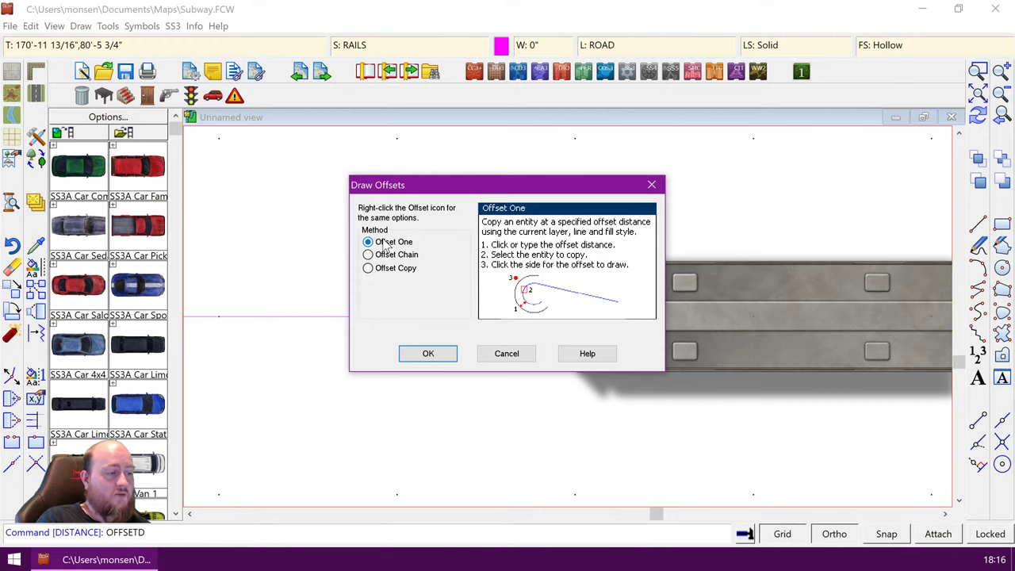
pyautogui.click(427, 359)
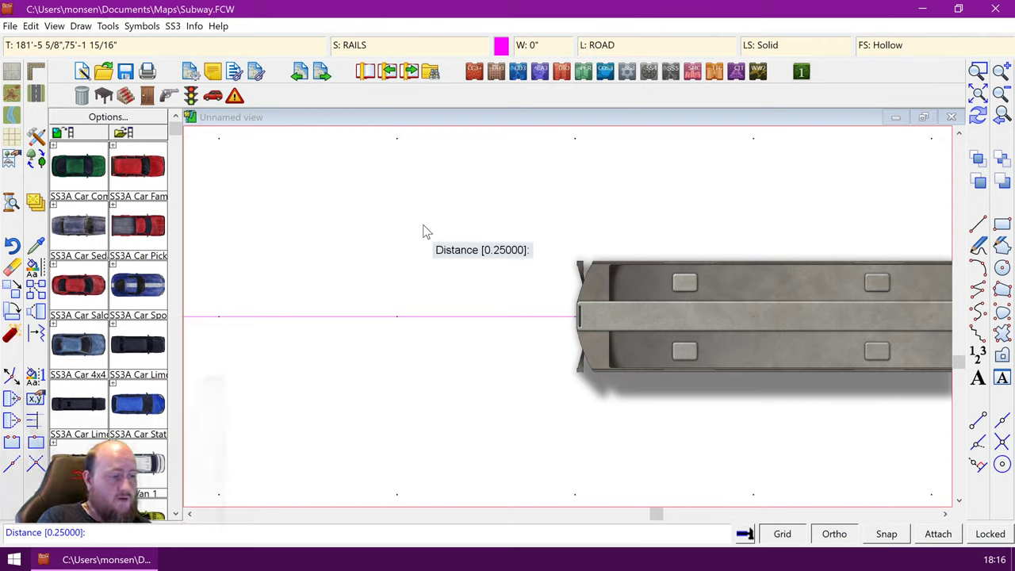
pyautogui.write('3')
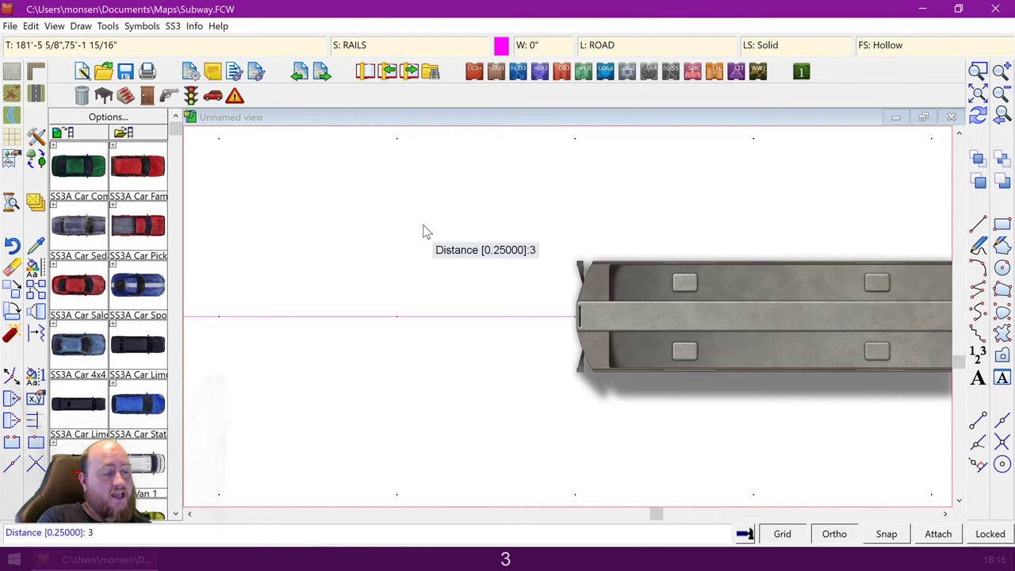
pyautogui.press('Return')
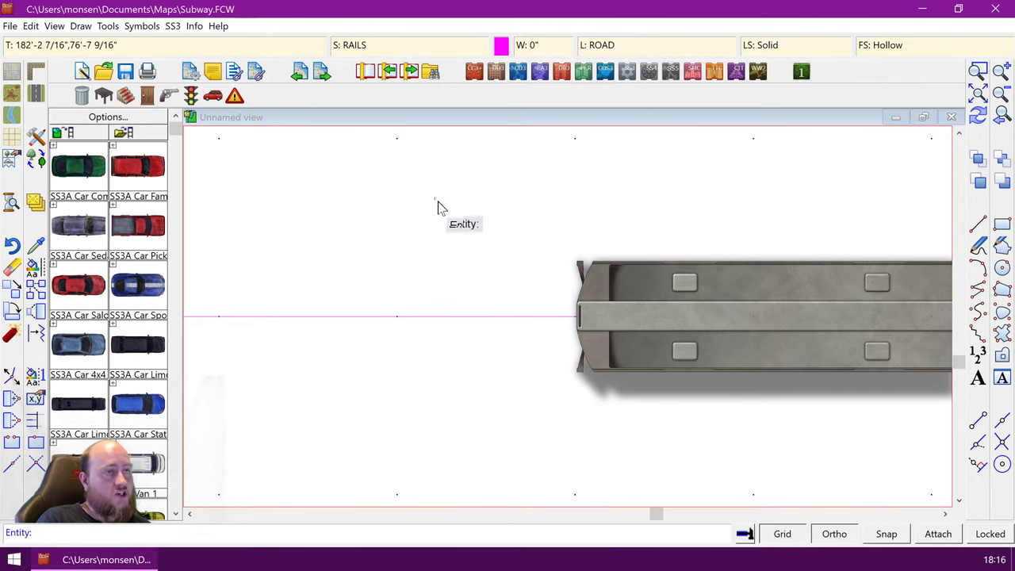
pyautogui.click(369, 317)
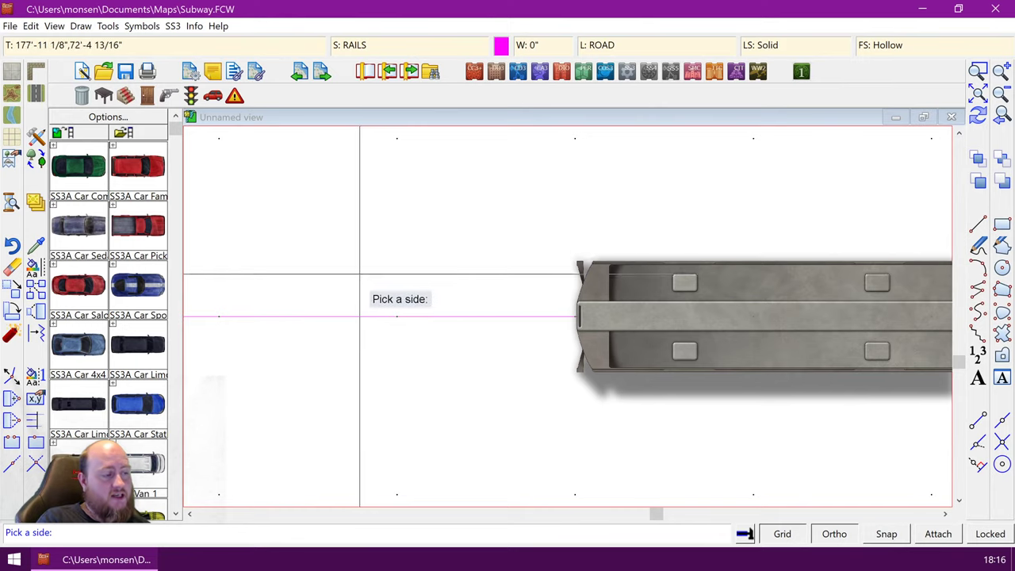
pyautogui.click(360, 262)
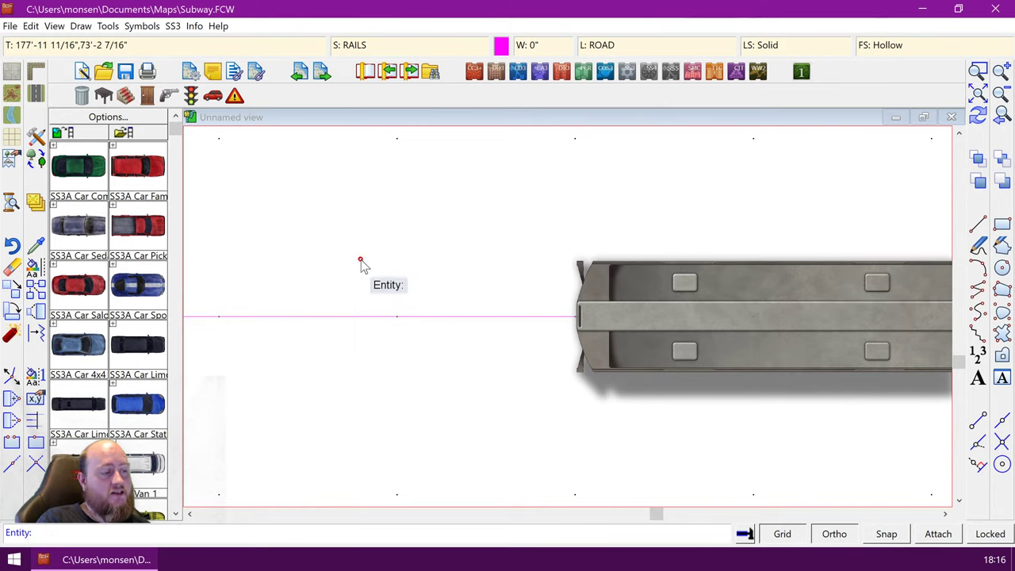
pyautogui.click(363, 318)
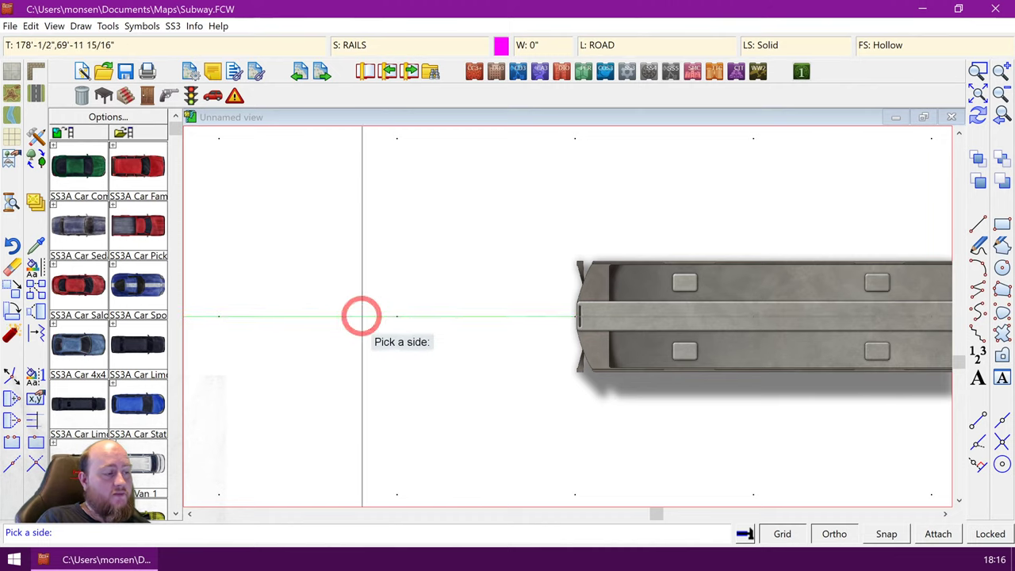
pyautogui.click(366, 369)
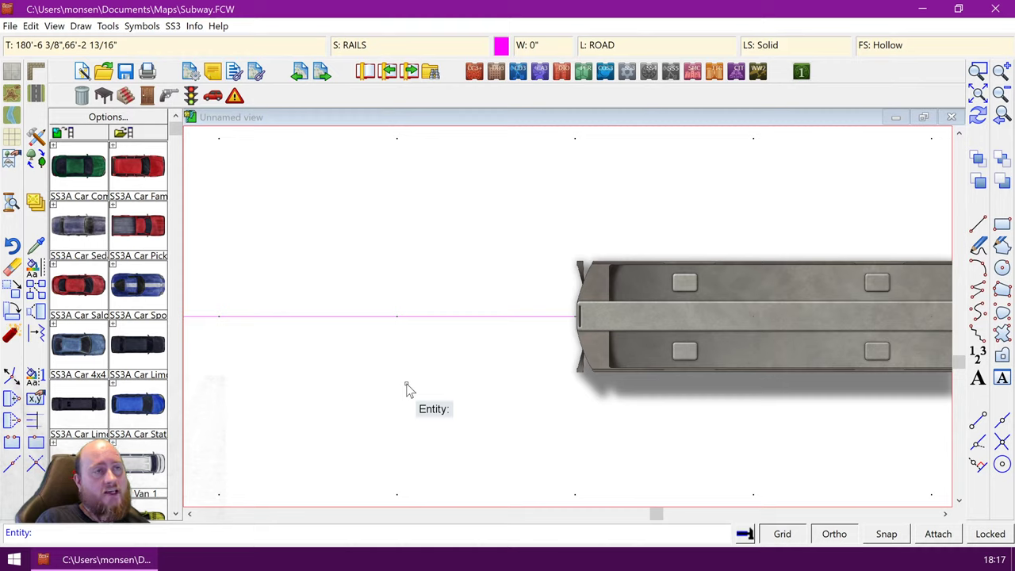
pyautogui.rightClick(406, 388)
pyautogui.press('Escape')
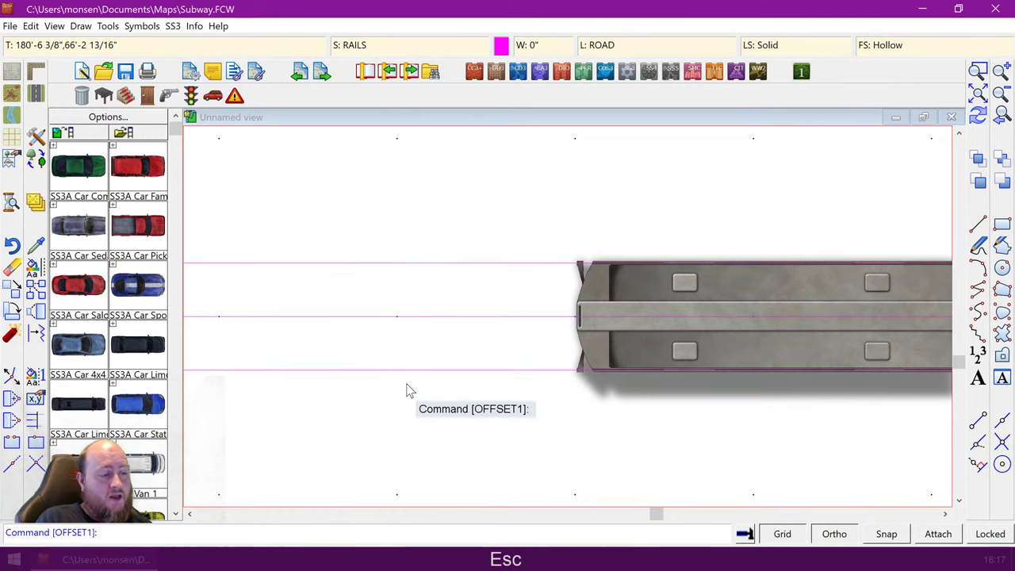
# - Examine how the offset rail lines align with the train's sides and how they follow the bend
pyautogui.click(980, 72)
pyautogui.click(512, 227)
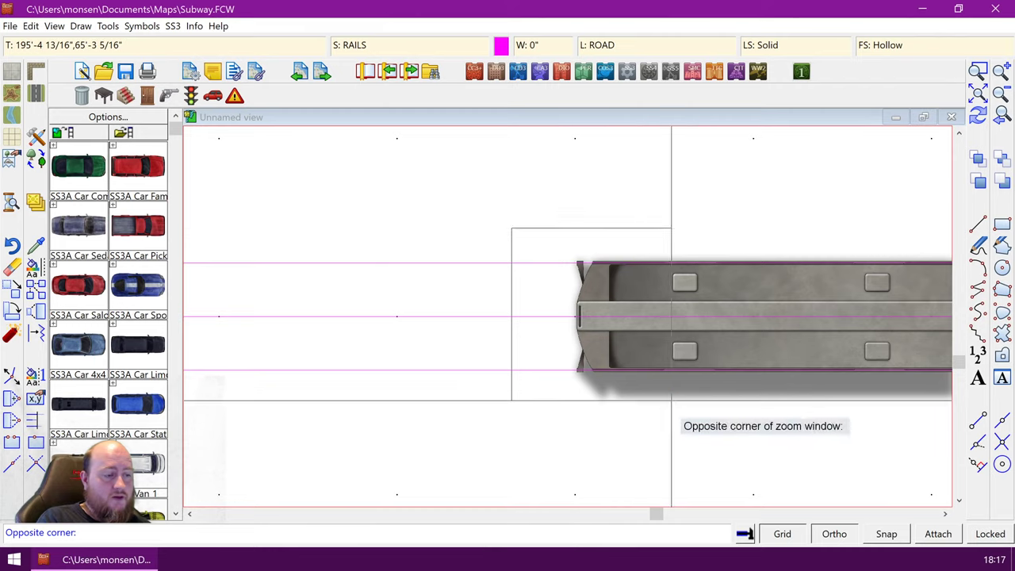
pyautogui.click(672, 409)
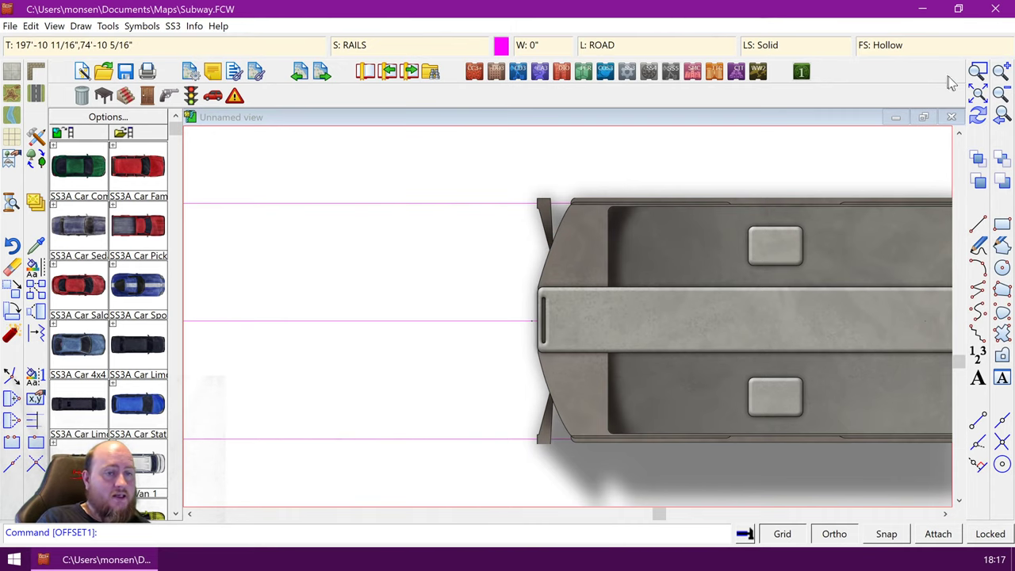
pyautogui.click(979, 94)
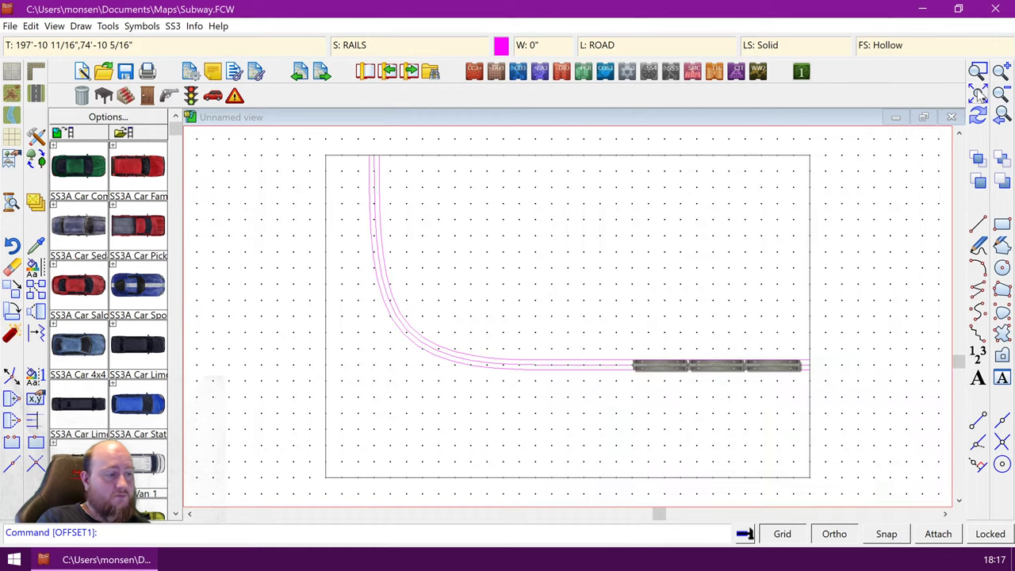
pyautogui.click(978, 71)
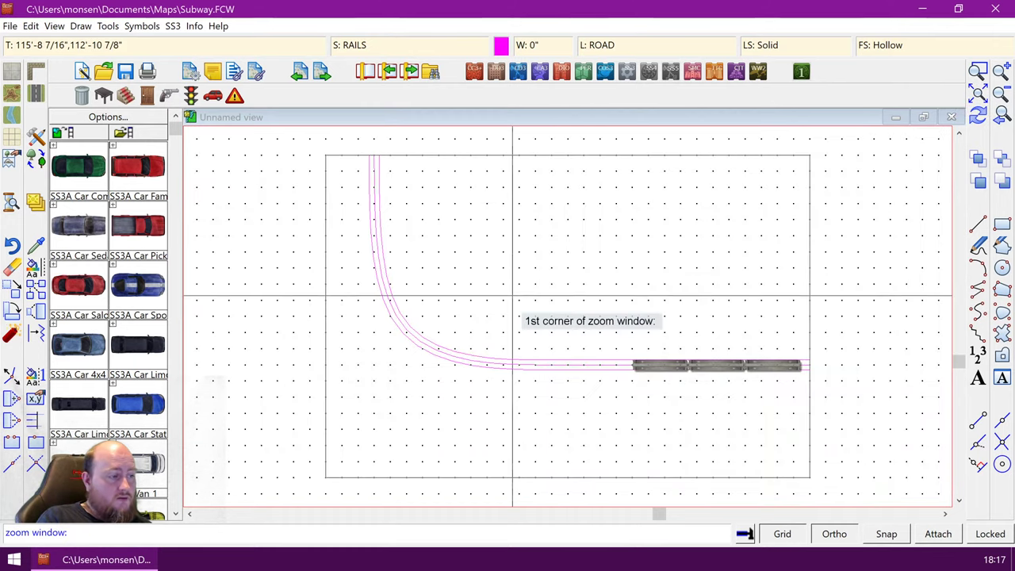
pyautogui.click(373, 283)
pyautogui.click(466, 389)
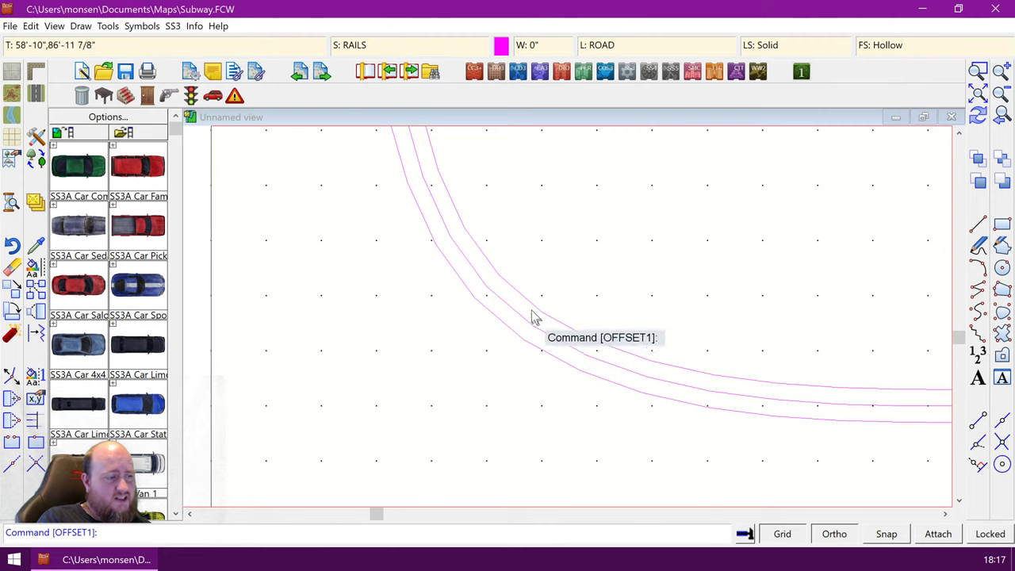
pyautogui.click(978, 75)
pyautogui.click(430, 213)
pyautogui.click(602, 396)
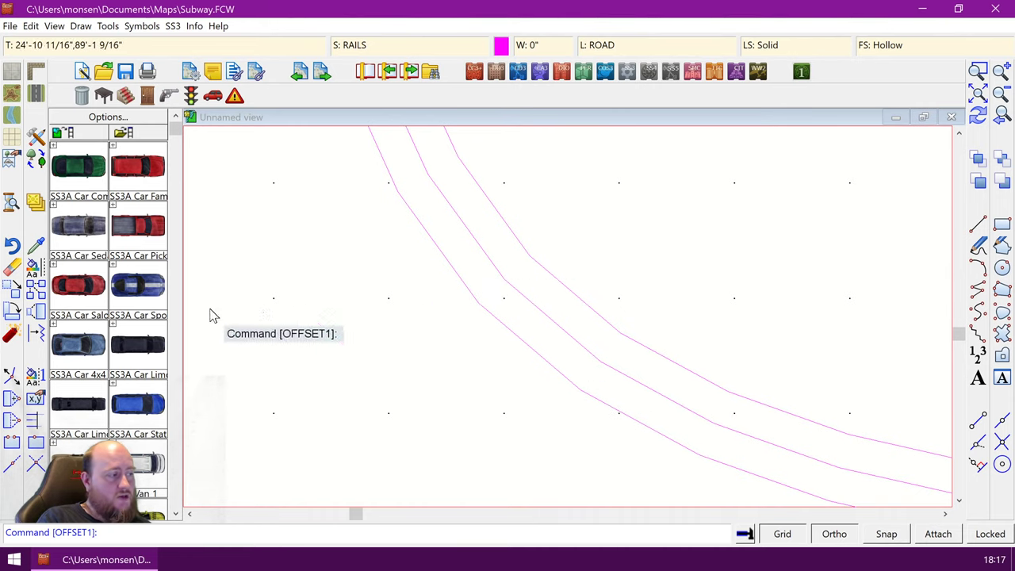
# - Convert the two outer offset lines from straight segments into smooth curves
pyautogui.rightClick(11, 336)
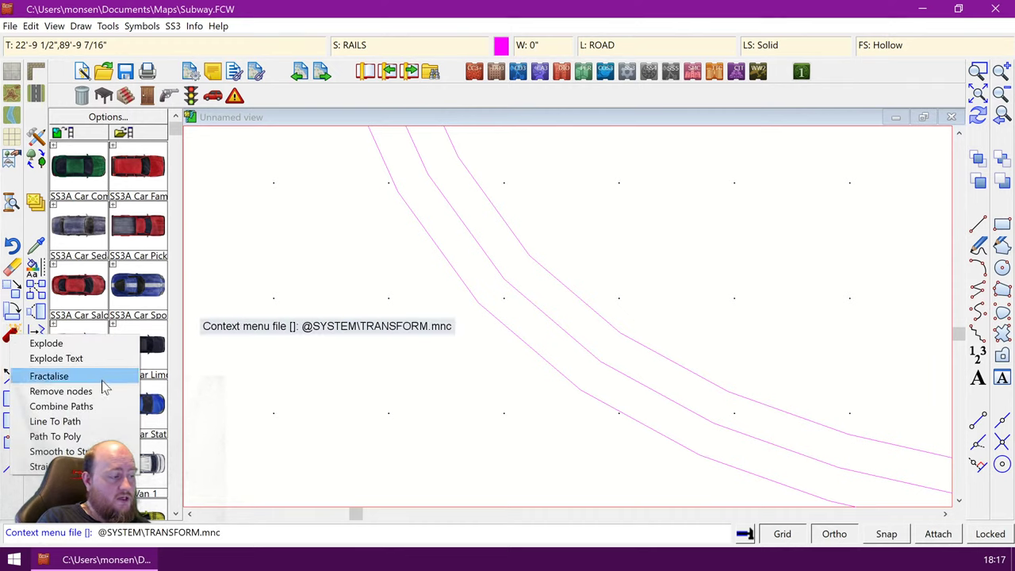
pyautogui.click(43, 466)
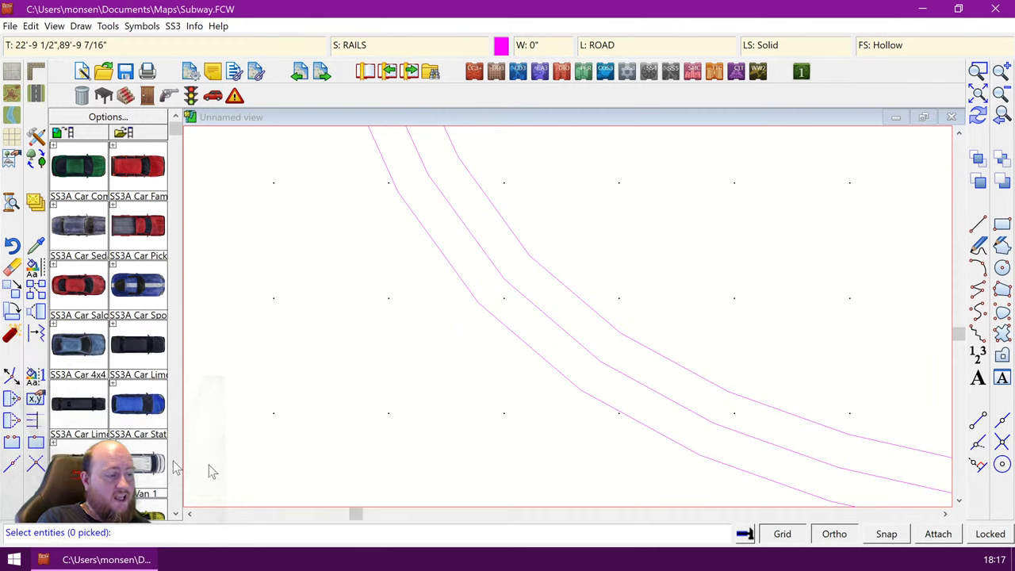
pyautogui.click(557, 279)
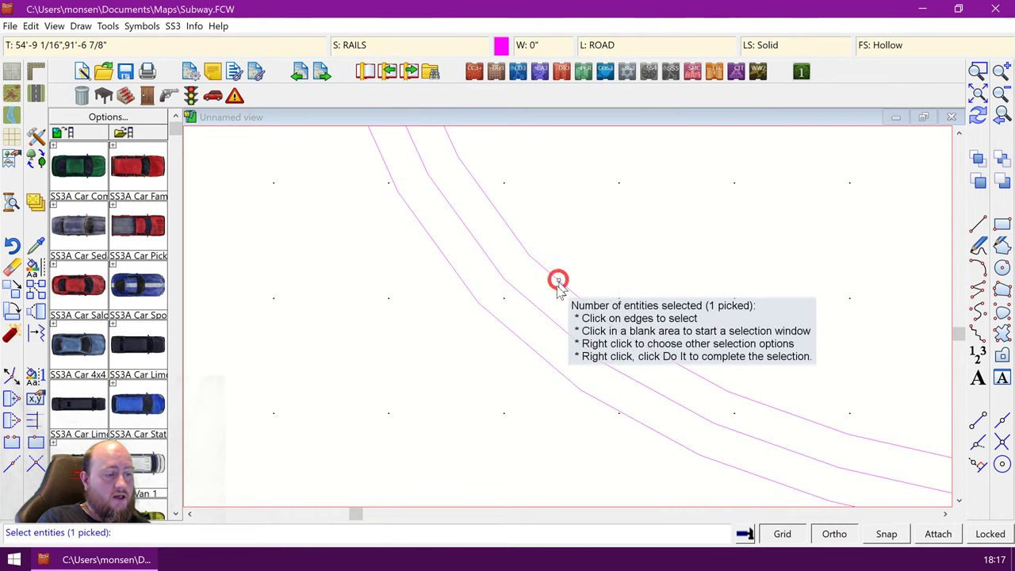
pyautogui.click(508, 331)
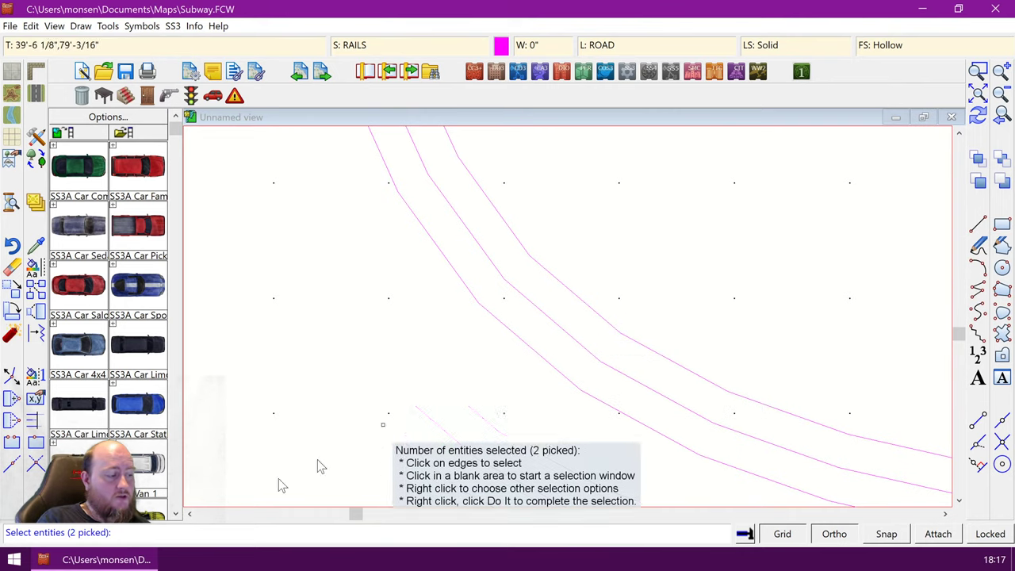
pyautogui.rightClick(397, 344)
pyautogui.click(398, 346)
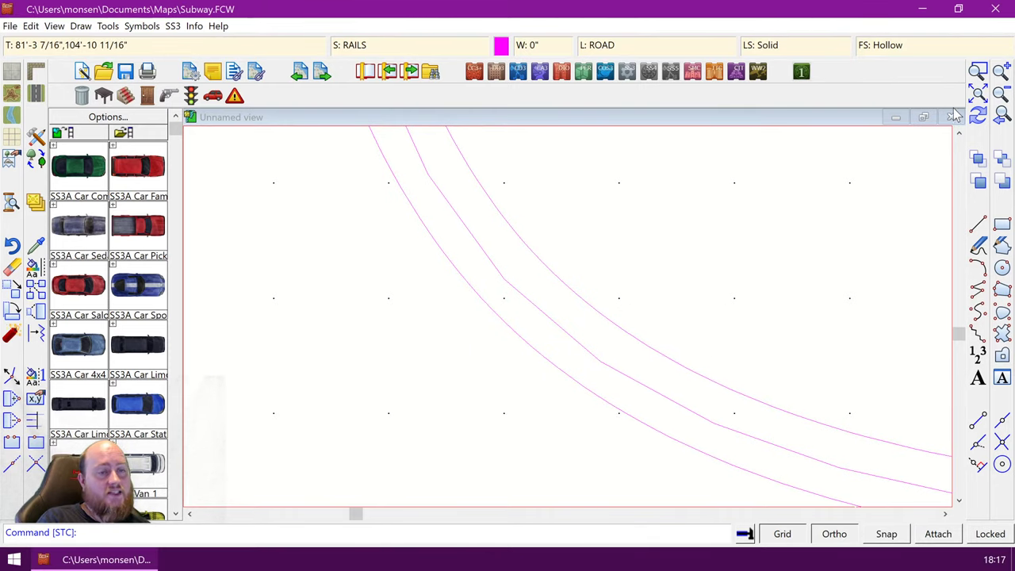
pyautogui.click(979, 94)
pyautogui.click(979, 95)
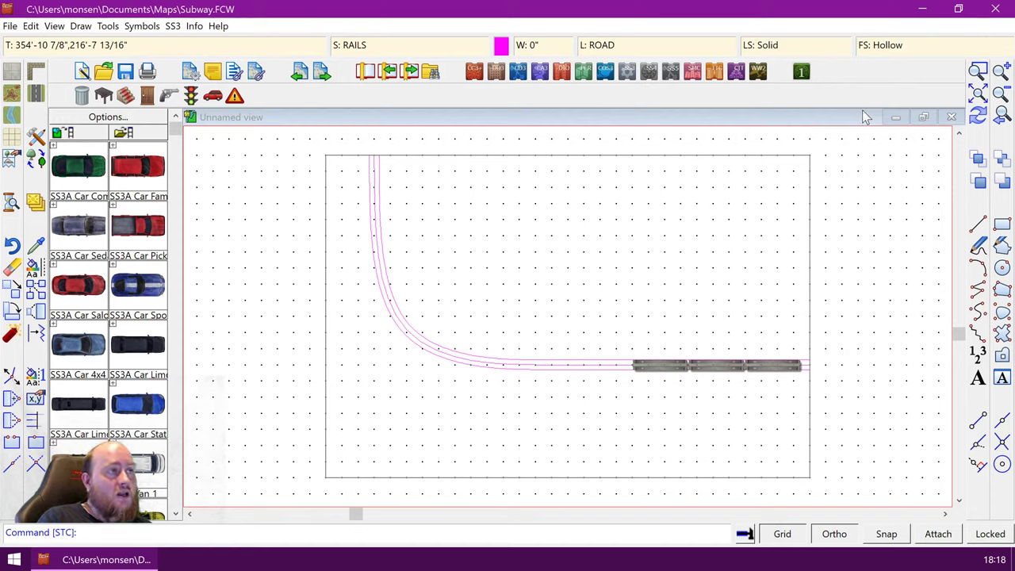
pyautogui.click(977, 71)
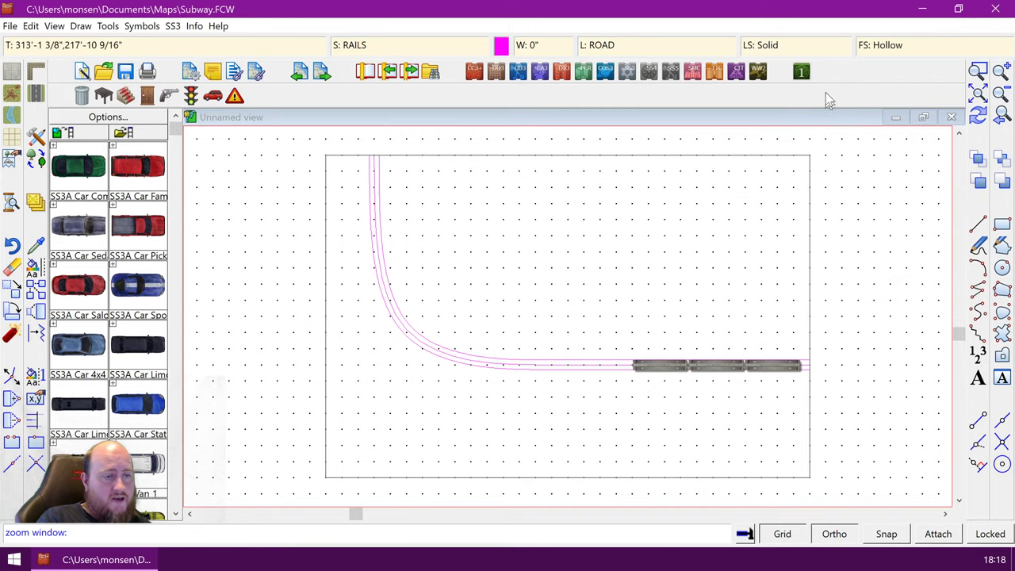
pyautogui.press('Escape')
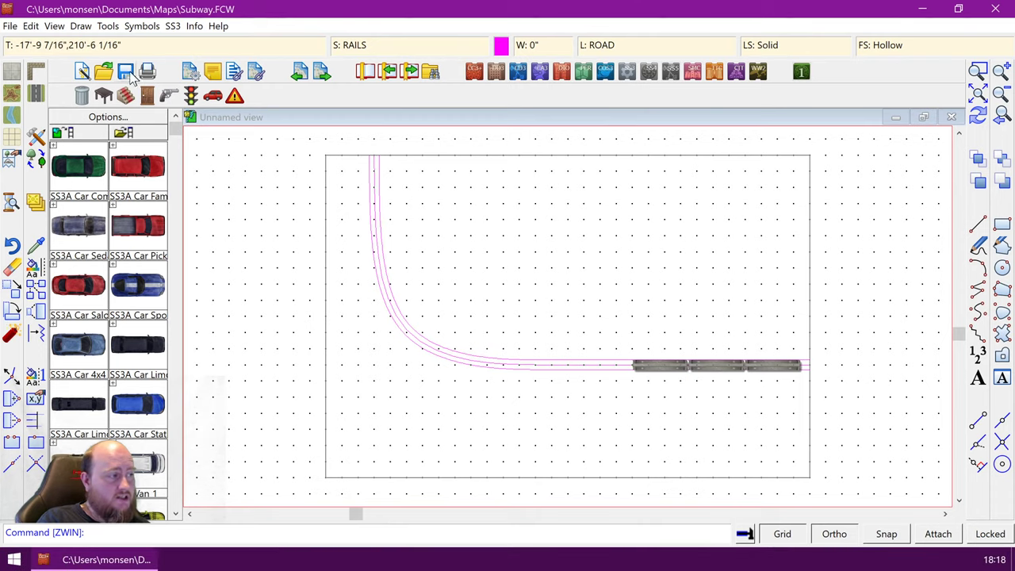
# - Try changing the line width of the two outer rail lines to 2, and undo that change
pyautogui.click(977, 72)
pyautogui.click(614, 339)
pyautogui.click(654, 389)
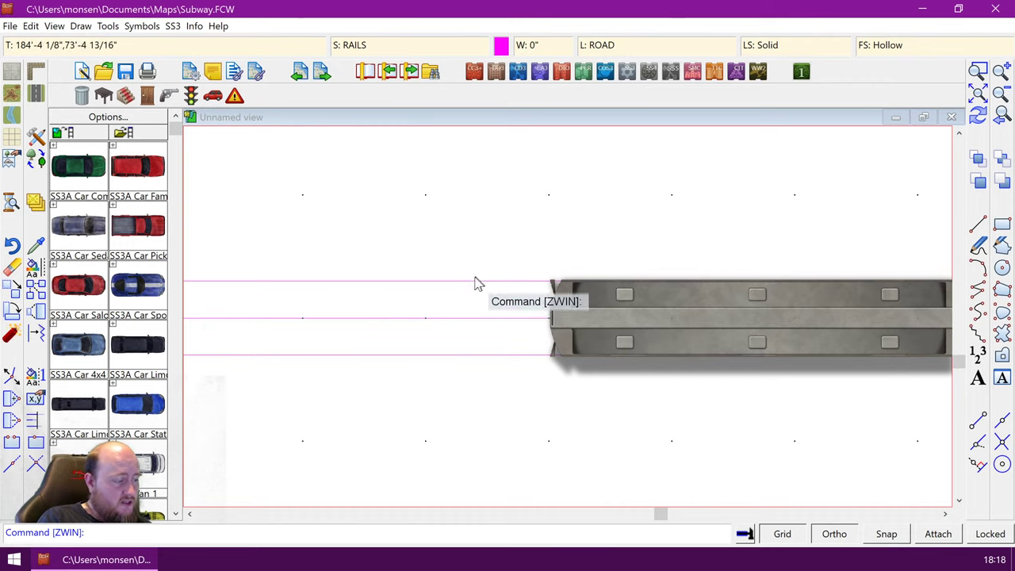
pyautogui.press('Escape')
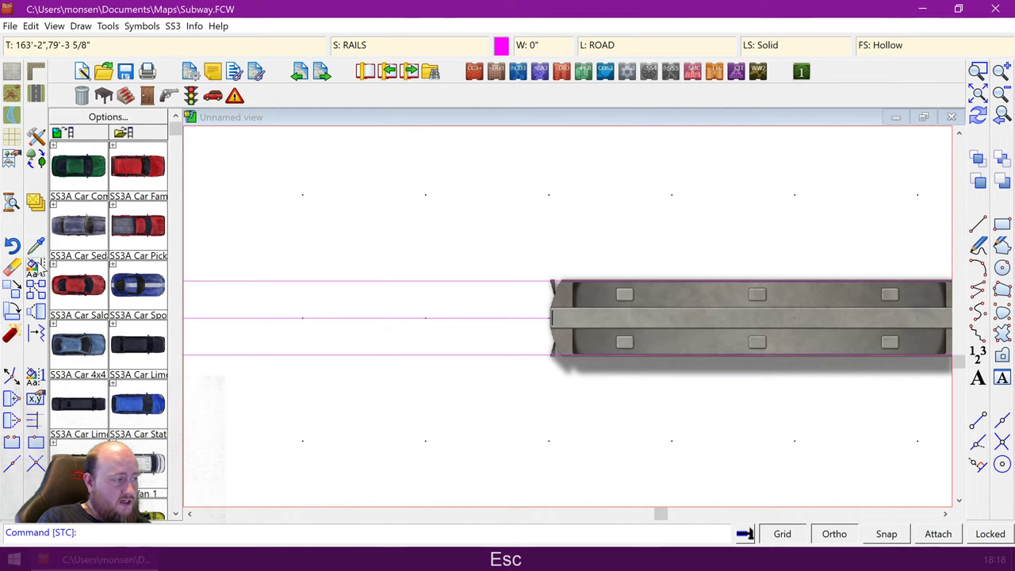
pyautogui.click(36, 268)
pyautogui.click(498, 283)
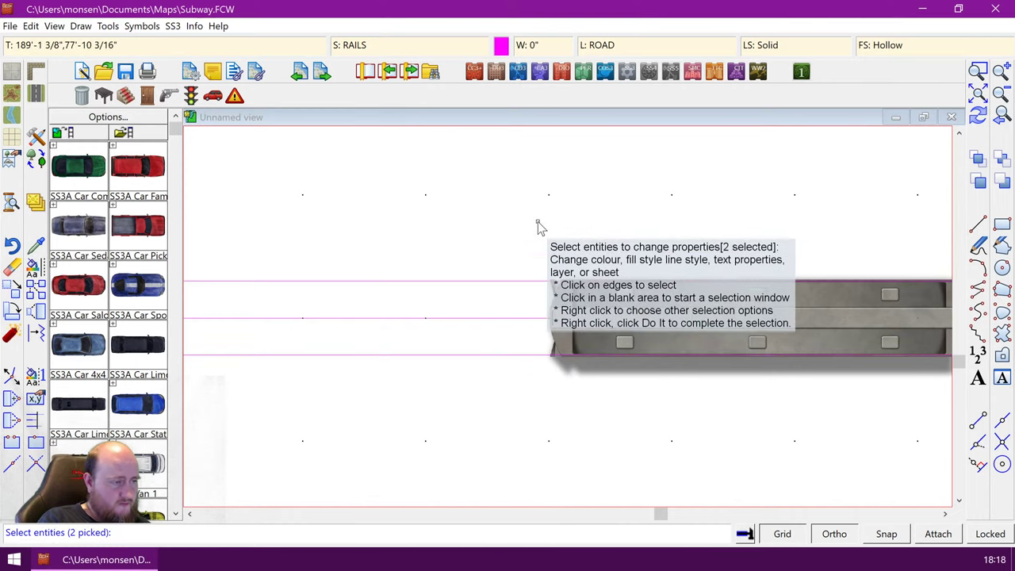
pyautogui.press('d')
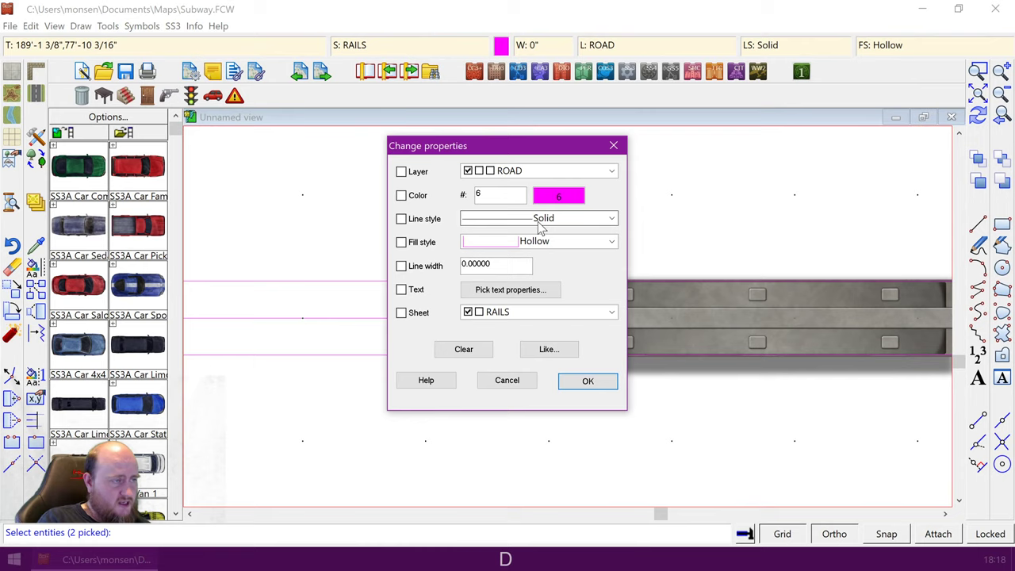
pyautogui.click(400, 267)
pyautogui.moveTo(508, 267); pyautogui.dragTo(444, 268)
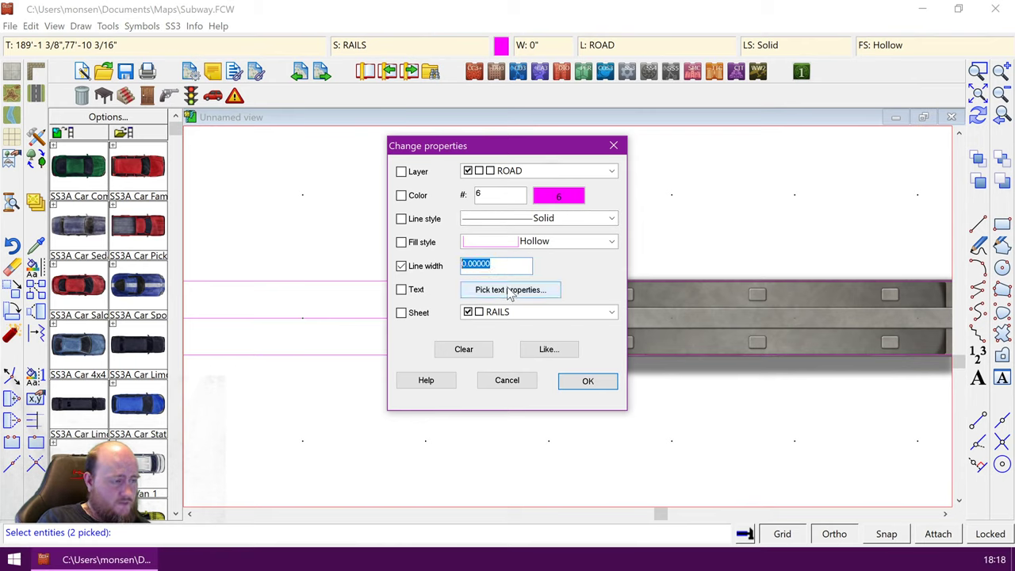
pyautogui.write('2')
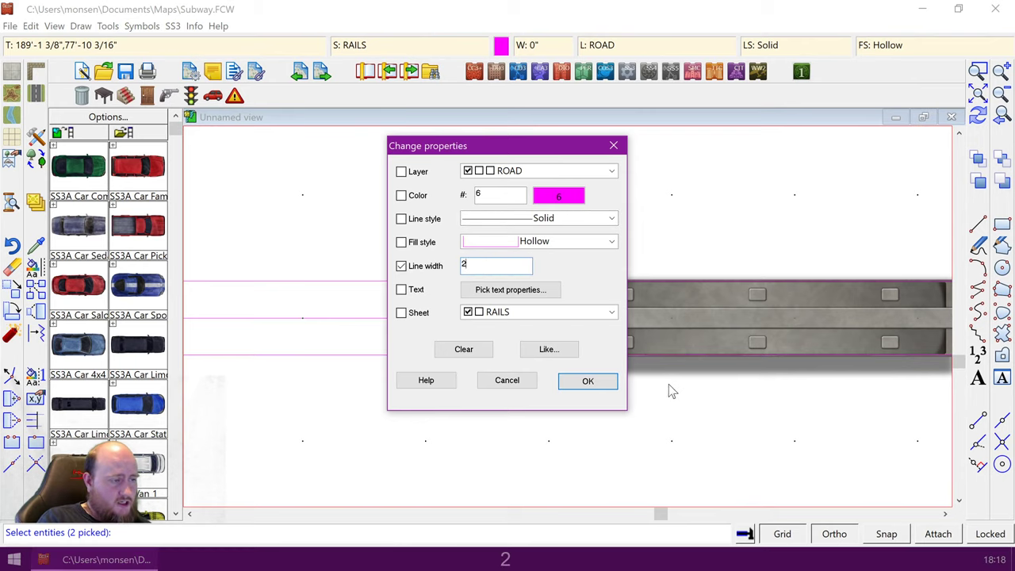
pyautogui.click(603, 384)
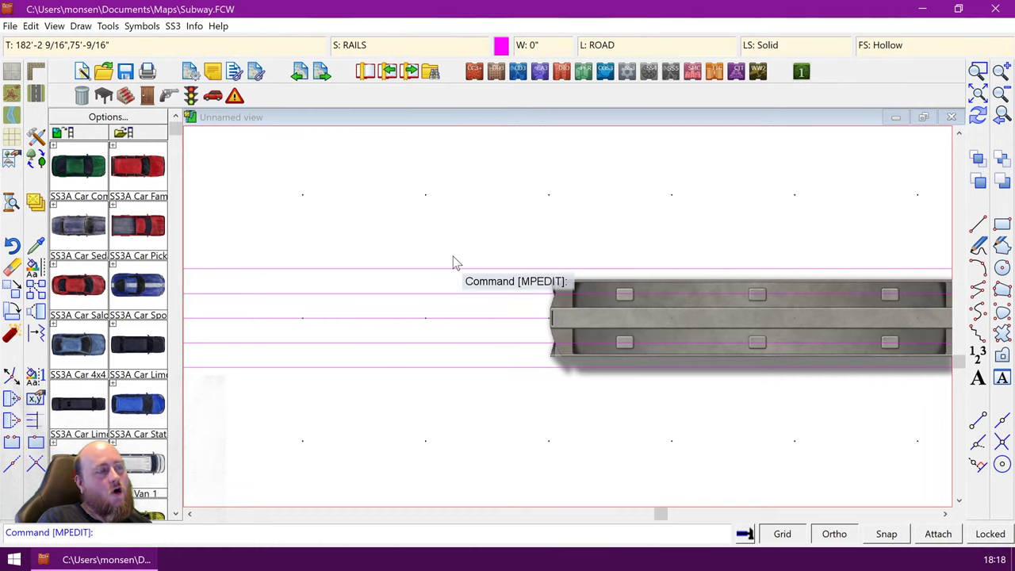
pyautogui.hotkey('ctrl', 'z')
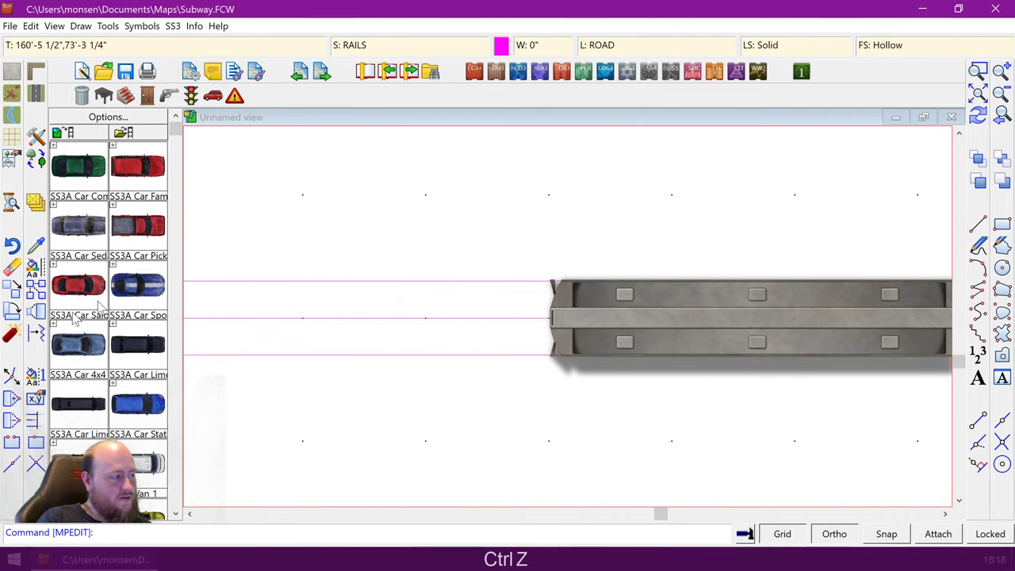
# - Set the two outer rail lines to a line width of 0.2 with the Hollow fill style
pyautogui.click(45, 268)
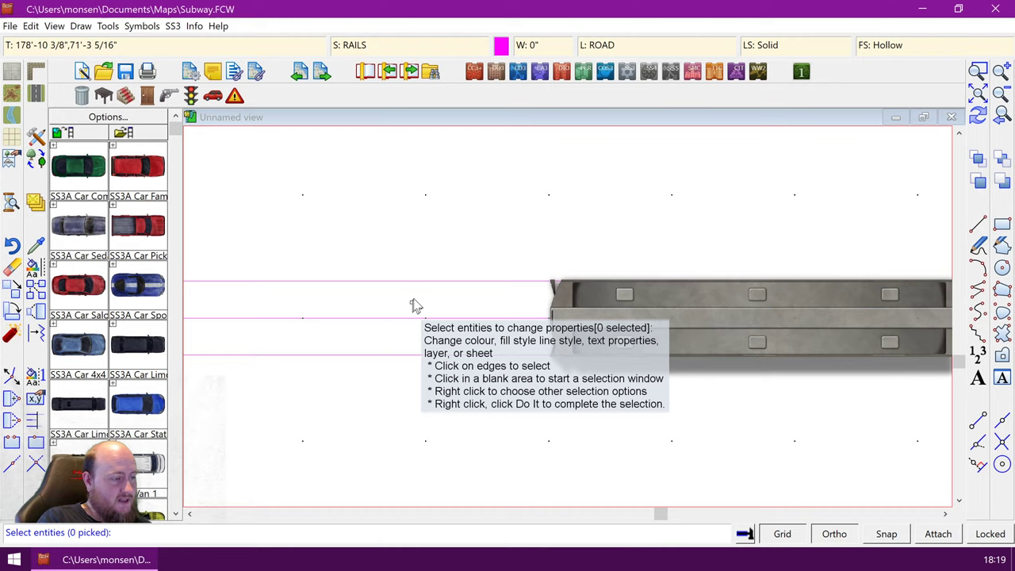
pyautogui.click(478, 282)
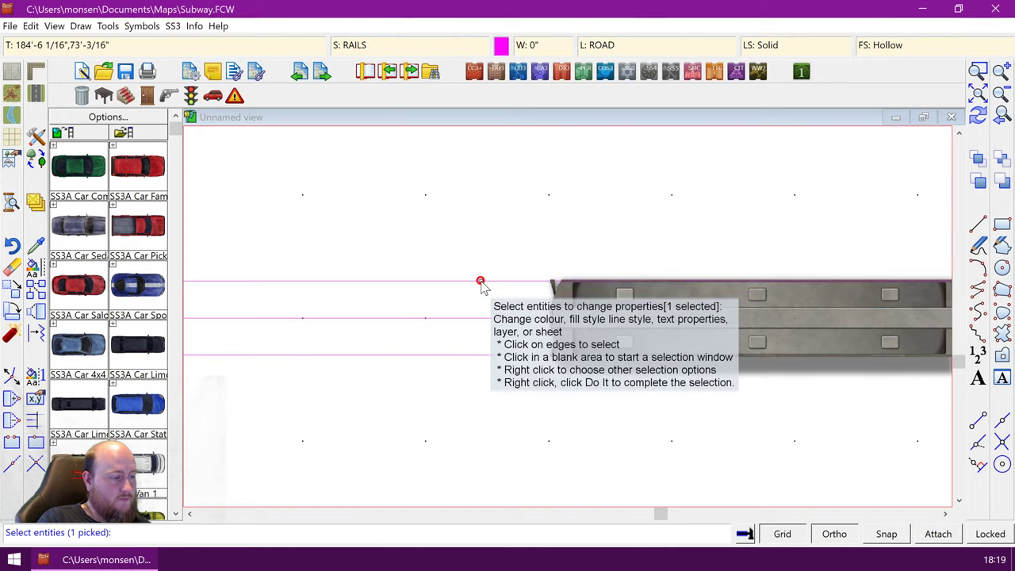
pyautogui.click(472, 357)
pyautogui.press('d')
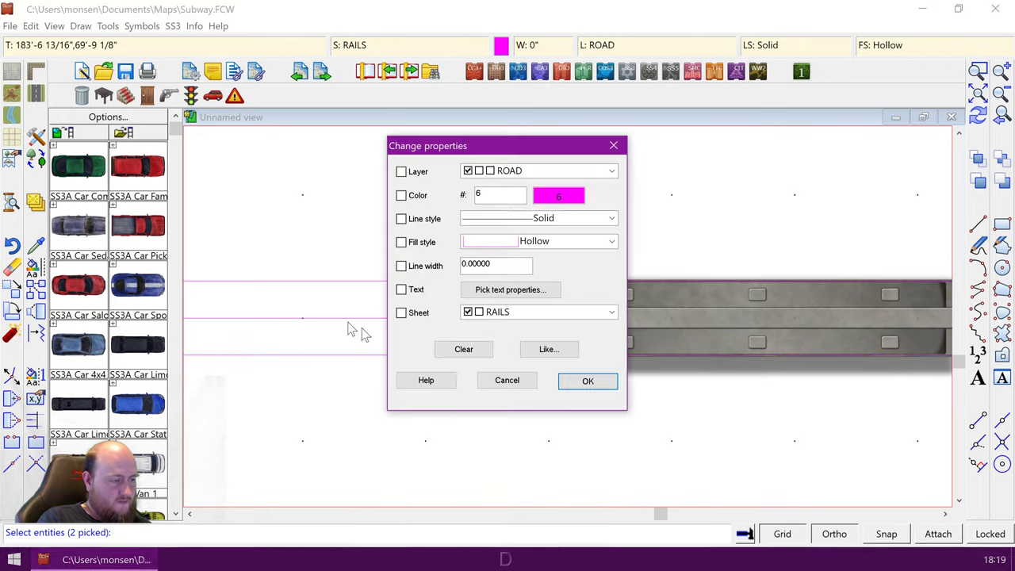
pyautogui.click(401, 265)
pyautogui.moveTo(511, 265); pyautogui.dragTo(471, 270)
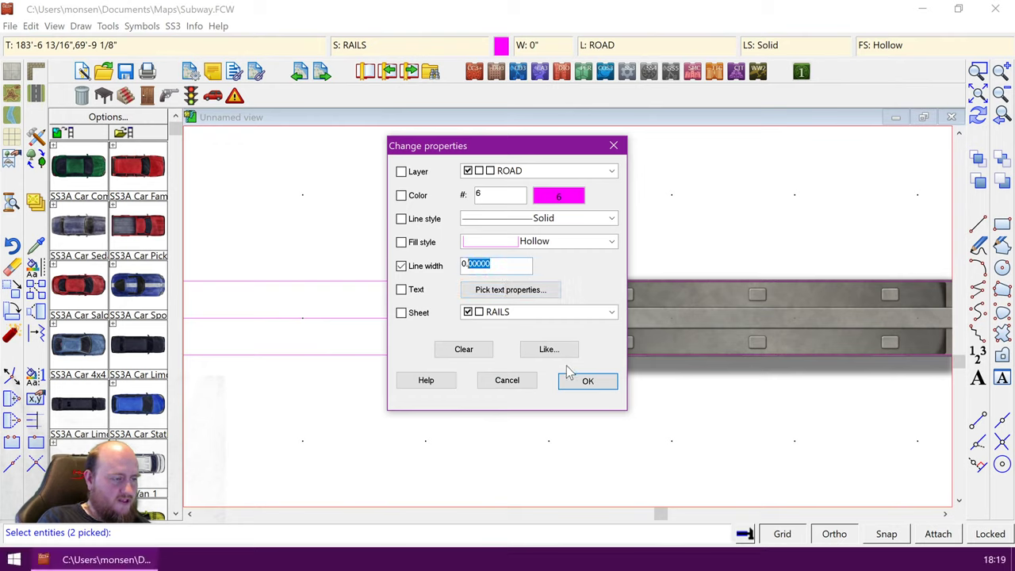
pyautogui.write('2')
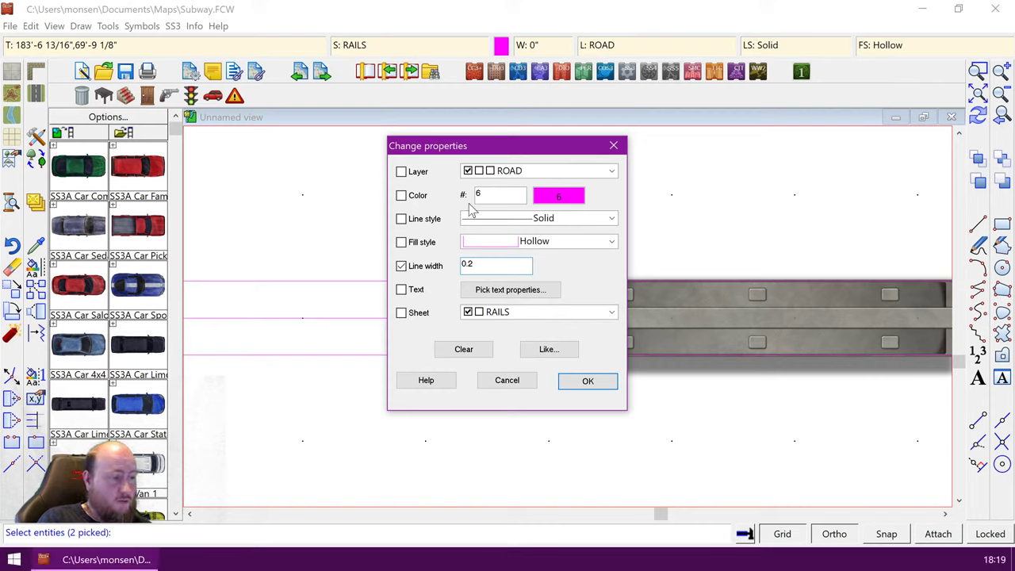
pyautogui.click(401, 242)
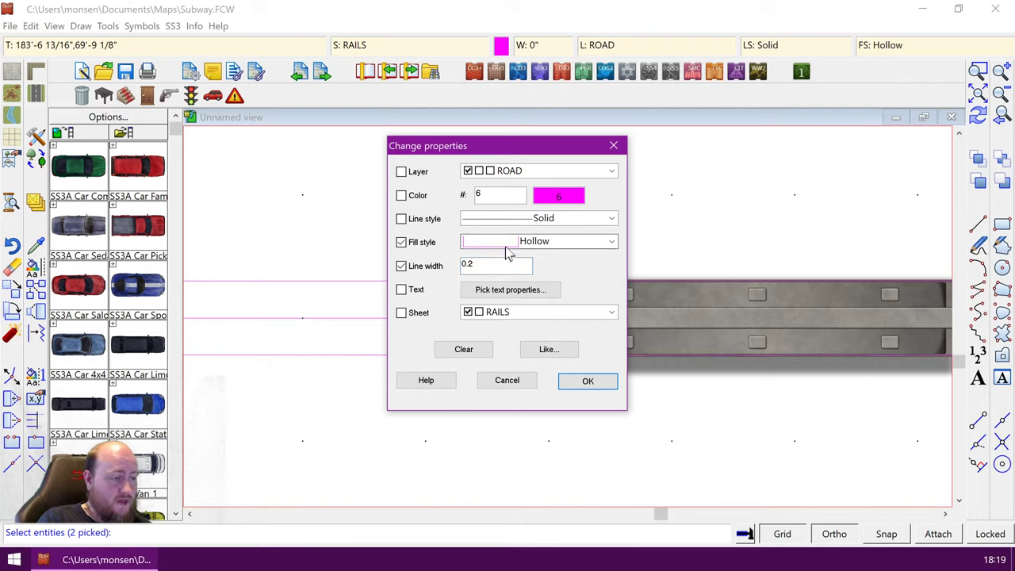
pyautogui.click(511, 241)
pyautogui.scroll(1, 547, 79)
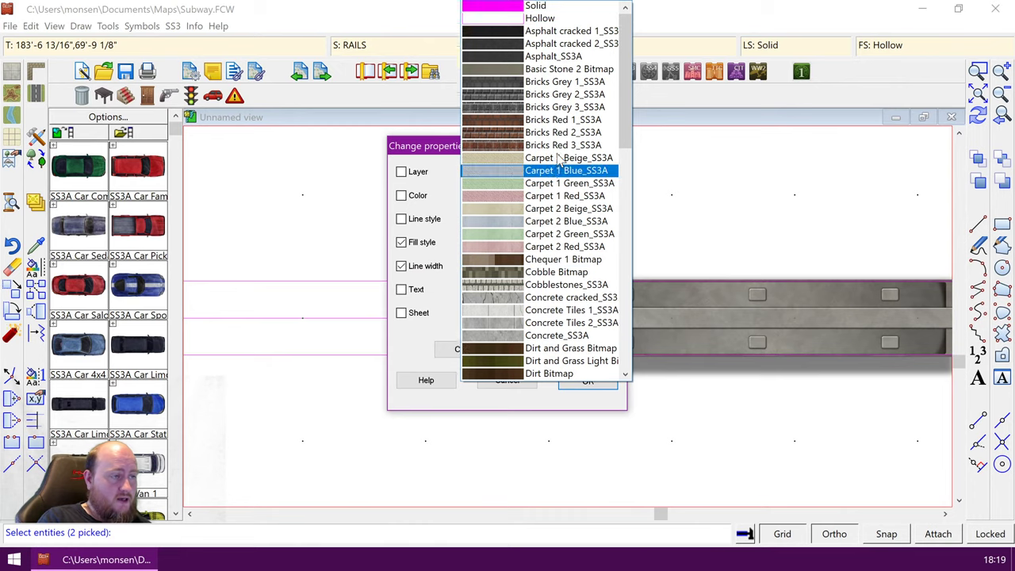
pyautogui.click(538, 19)
pyautogui.click(584, 381)
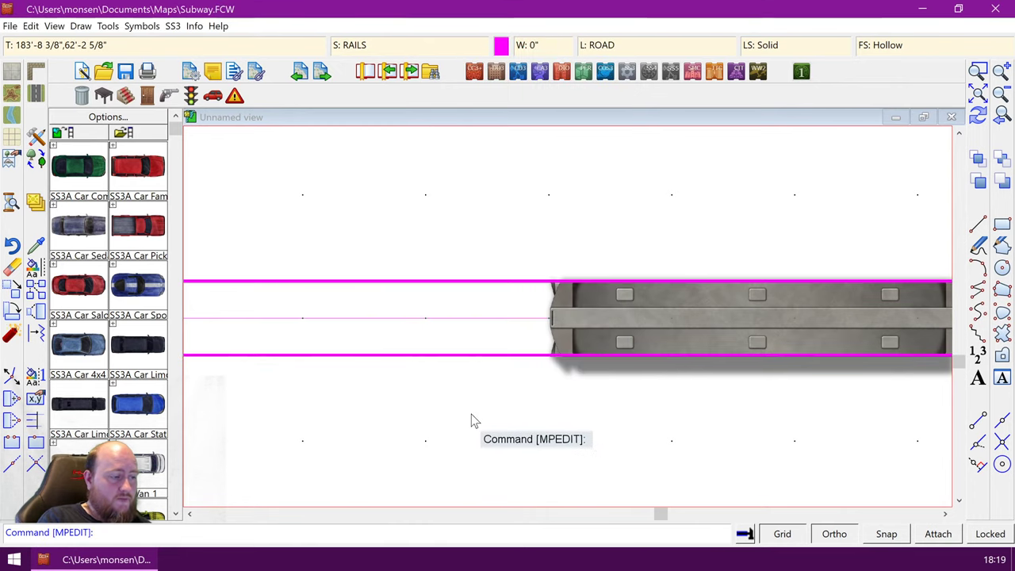
pyautogui.hotkey('ctrl', 'r')
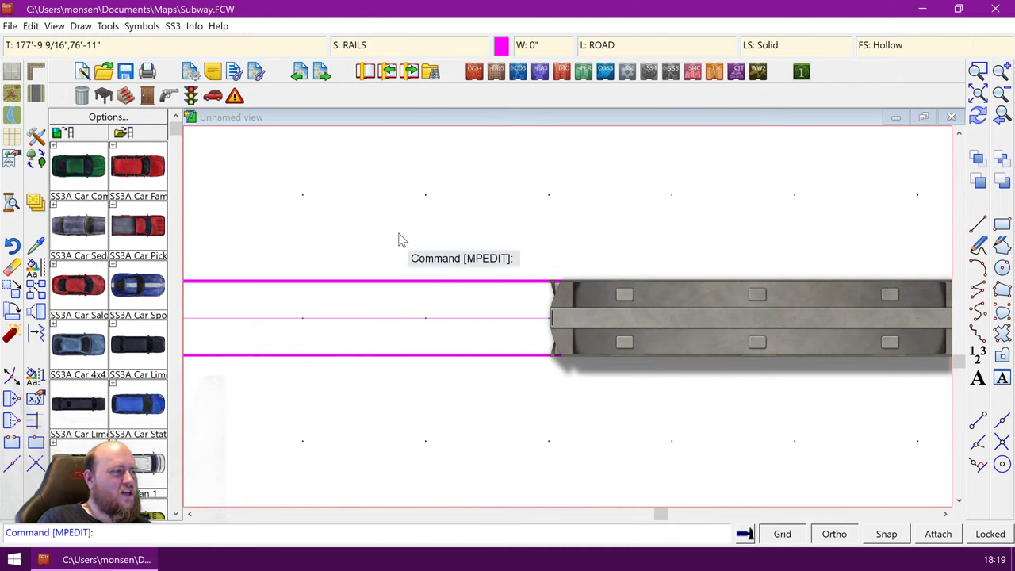
# - Preview the Metal Rusty_SS3A bitmap in the fill style settings without applying it
pyautogui.click(893, 50)
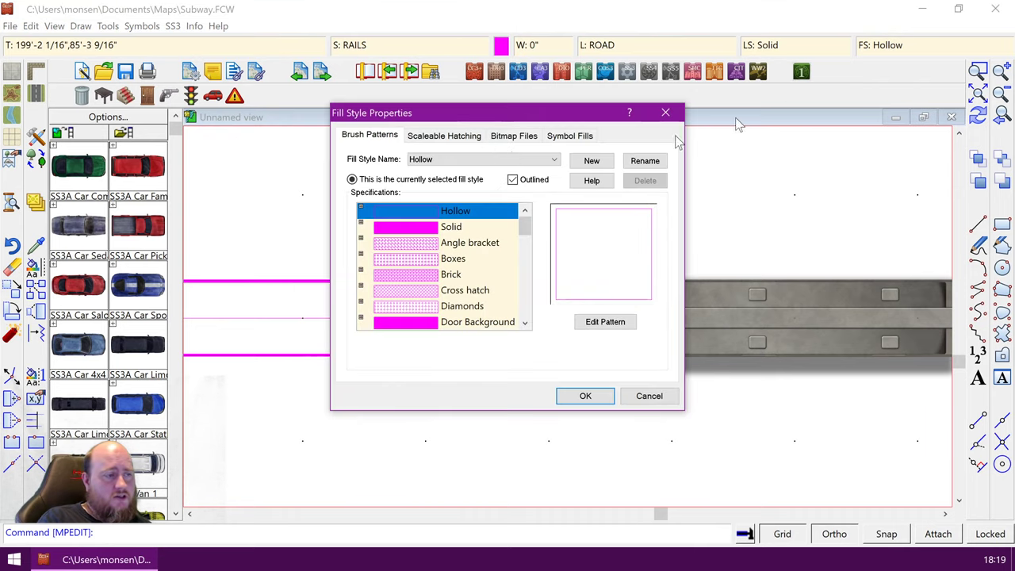
pyautogui.click(527, 140)
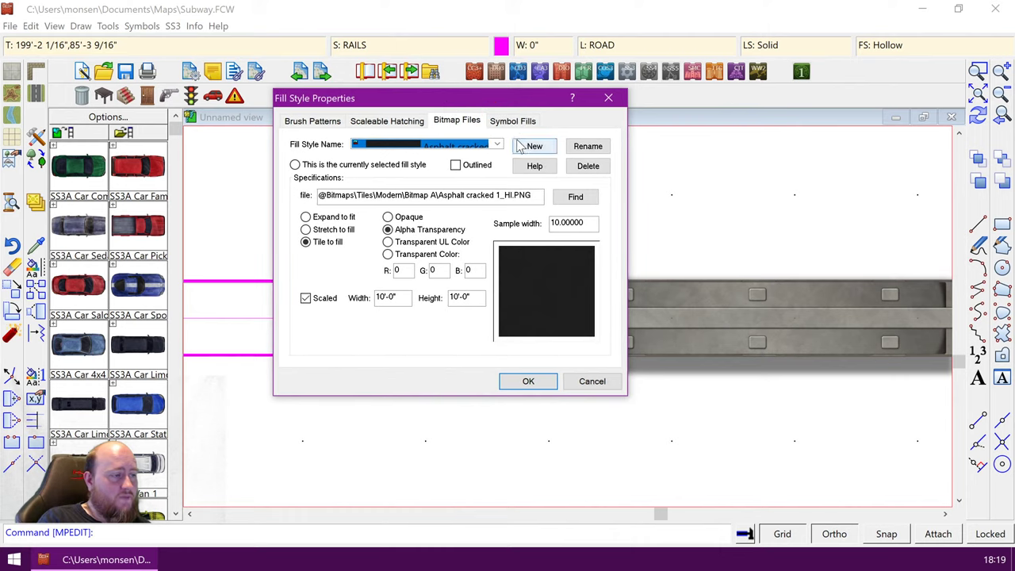
pyautogui.click(498, 146)
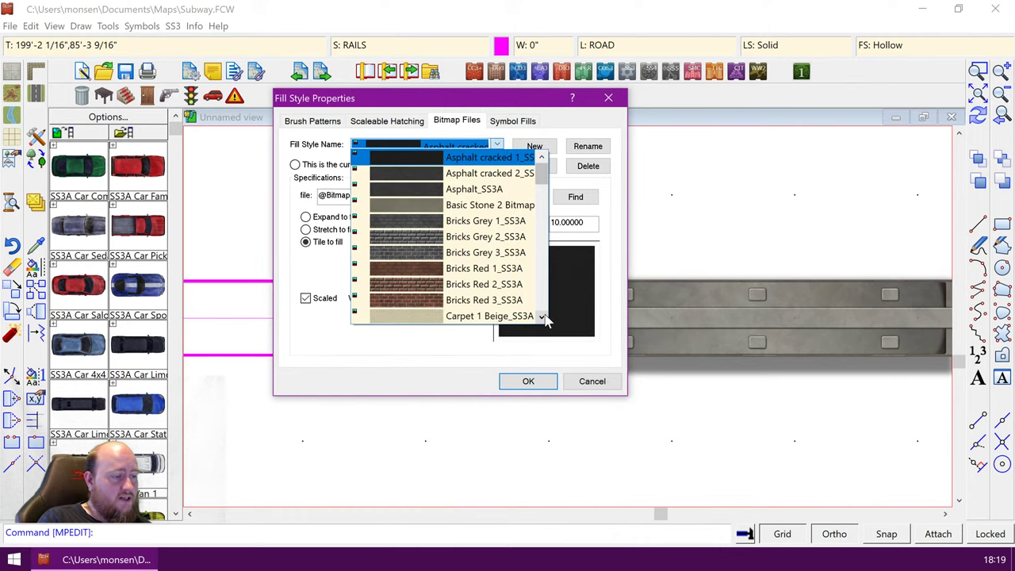
pyautogui.scroll(-3, 545, 318)
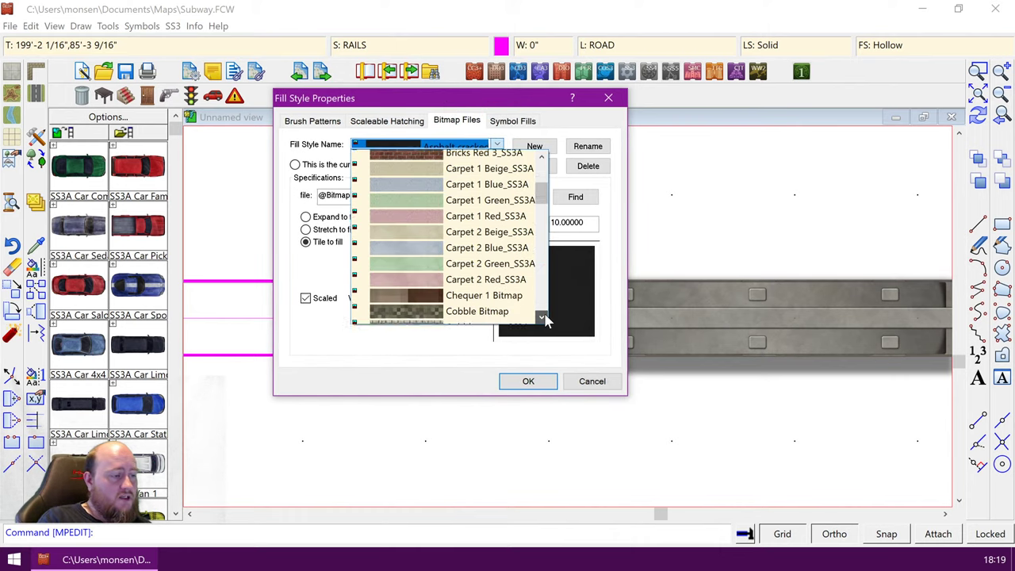
pyautogui.scroll(-5, 545, 318)
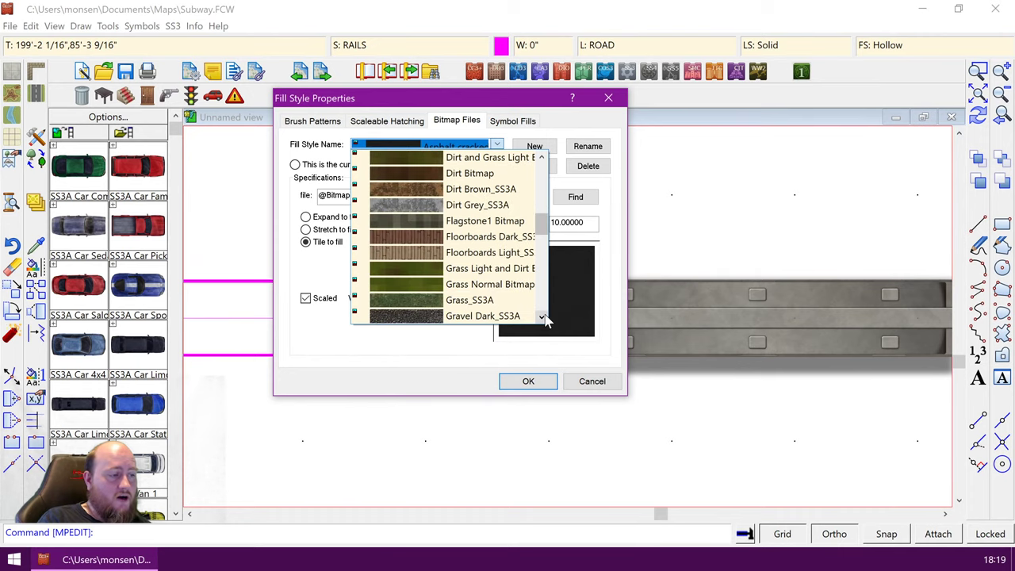
pyautogui.scroll(-4, 545, 317)
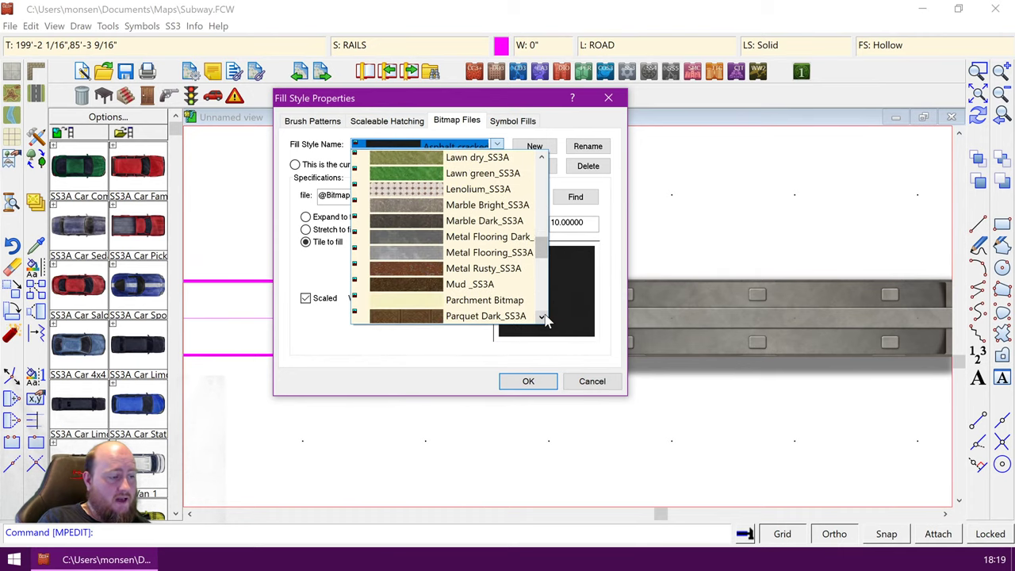
pyautogui.click(467, 269)
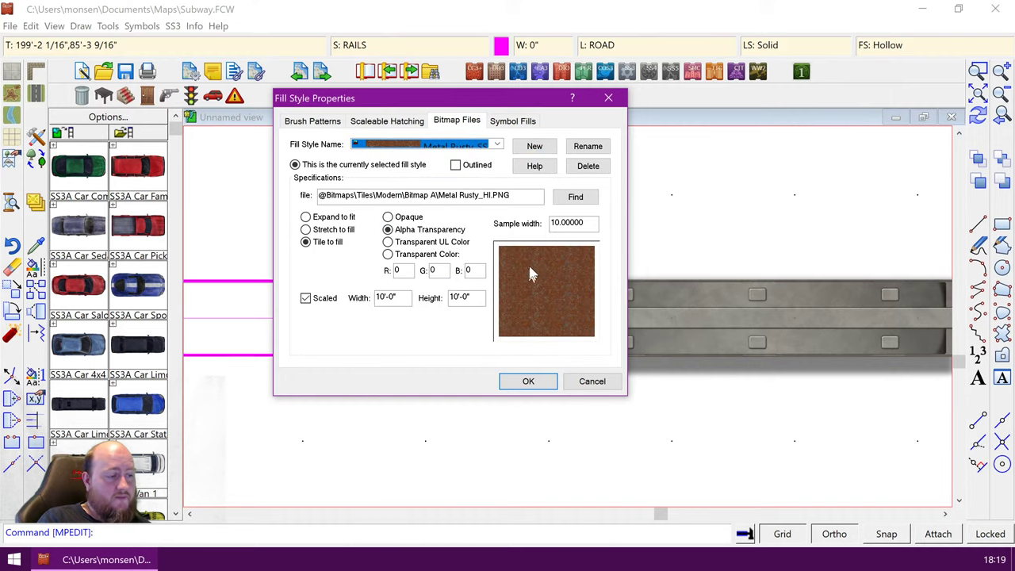
pyautogui.click(592, 382)
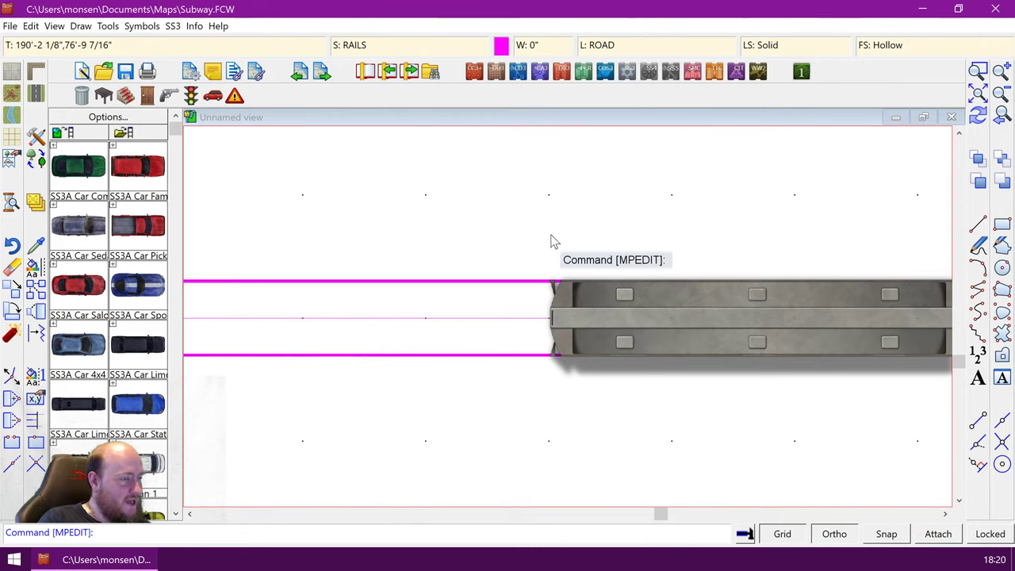
# - Change the fill style of the two outer rail lines to Metal Rusty_SS3A and show the whole map
pyautogui.click(321, 282)
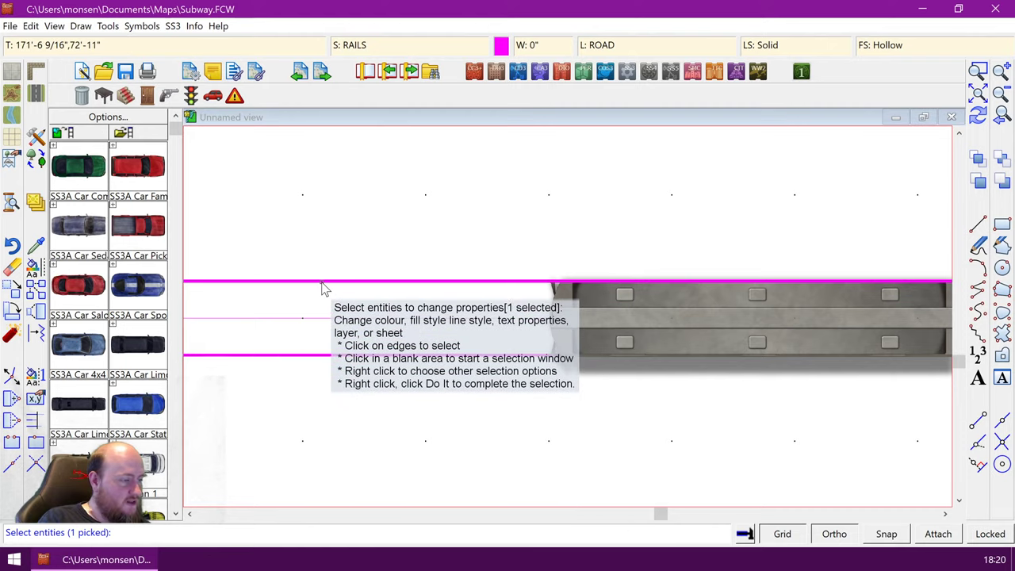
pyautogui.click(320, 358)
pyautogui.click(339, 354)
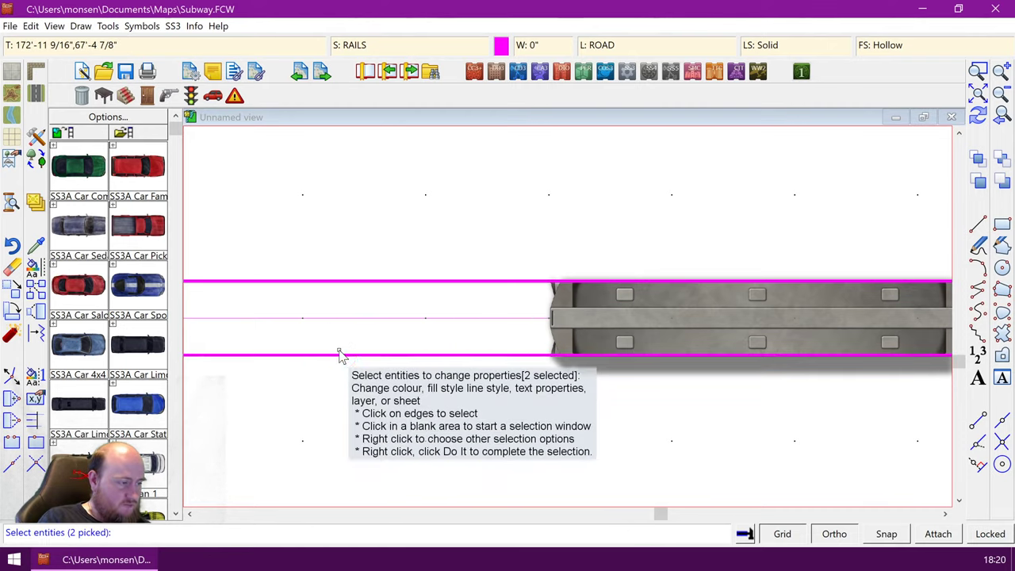
pyautogui.rightClick(704, 264)
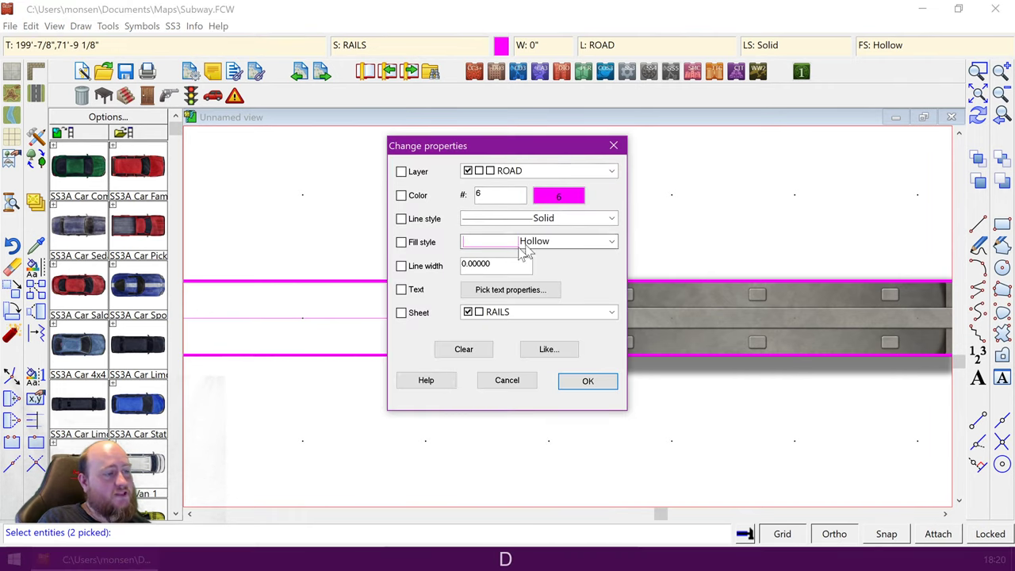
pyautogui.click(402, 243)
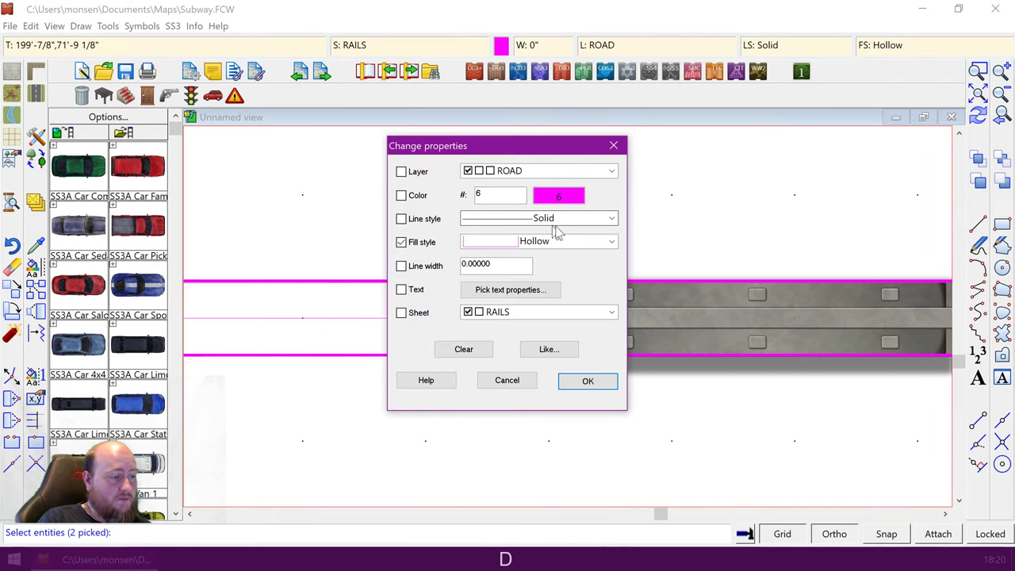
pyautogui.click(610, 241)
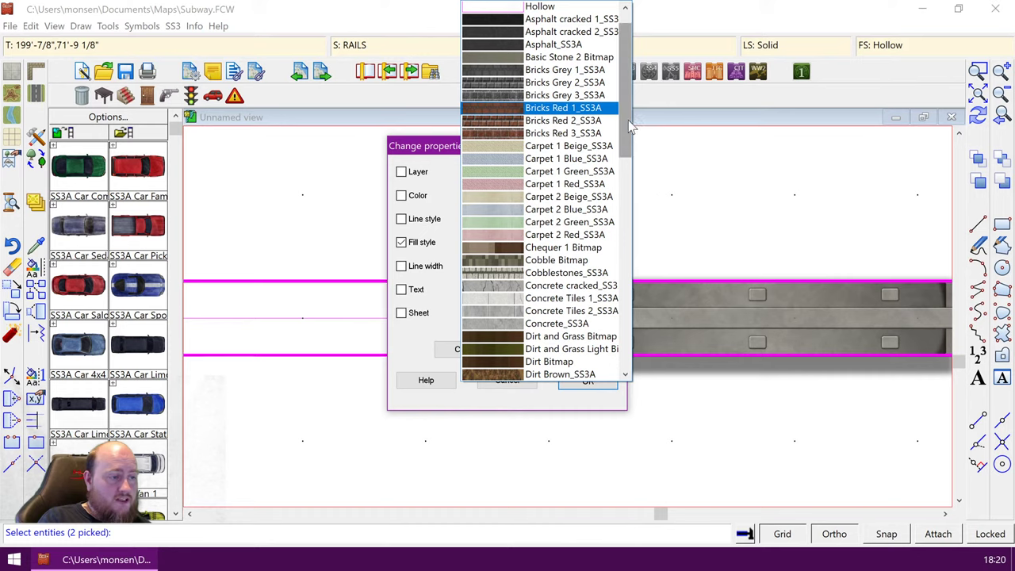
pyautogui.moveTo(630, 119); pyautogui.dragTo(641, 247)
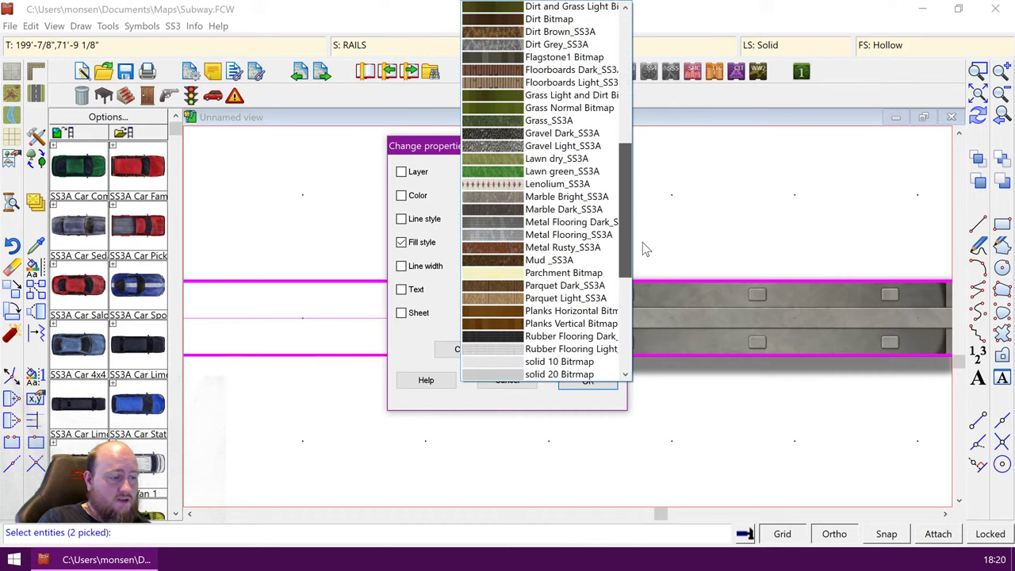
pyautogui.click(606, 250)
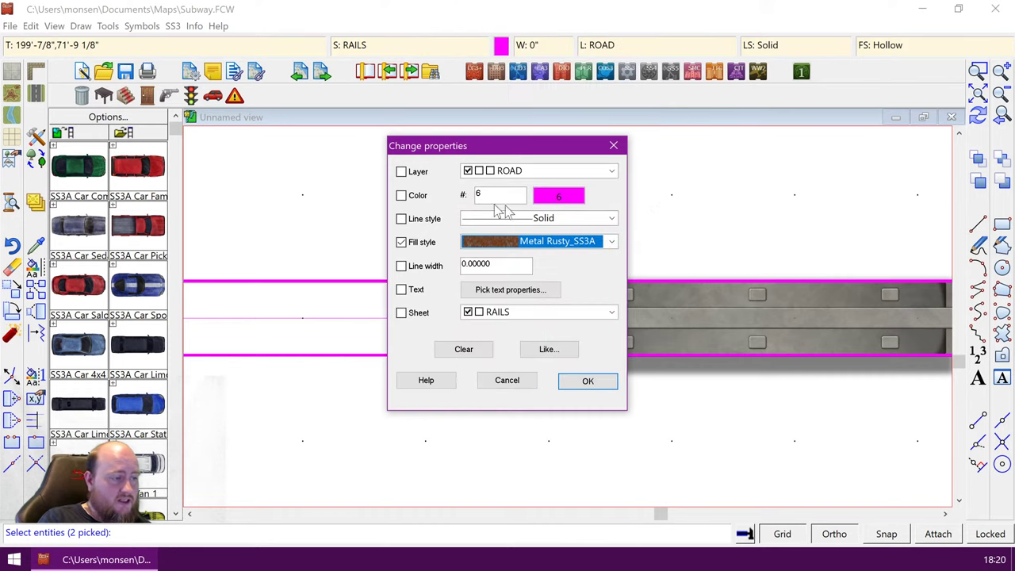
pyautogui.click(585, 381)
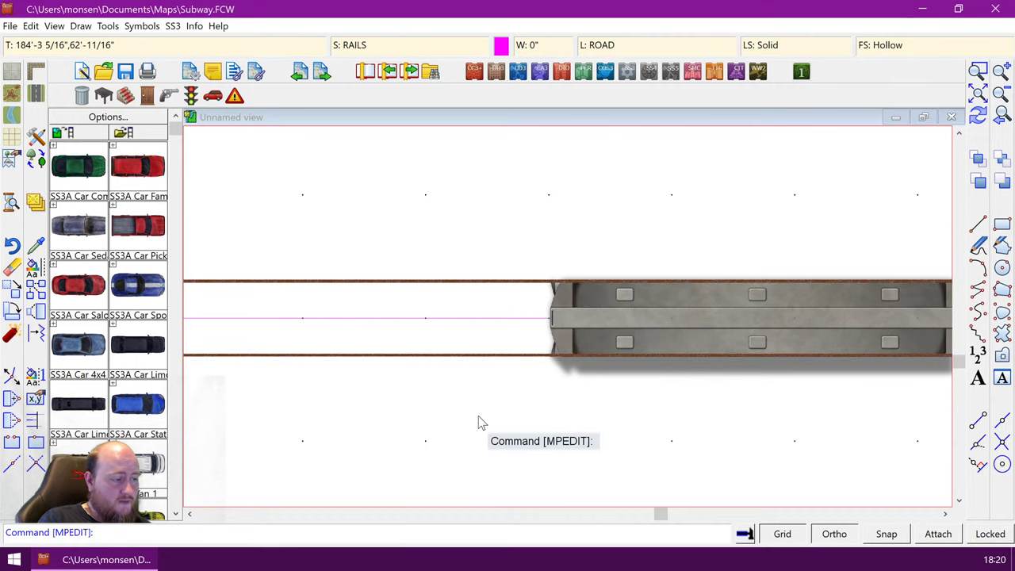
pyautogui.hotkey('ctrl', 'r')
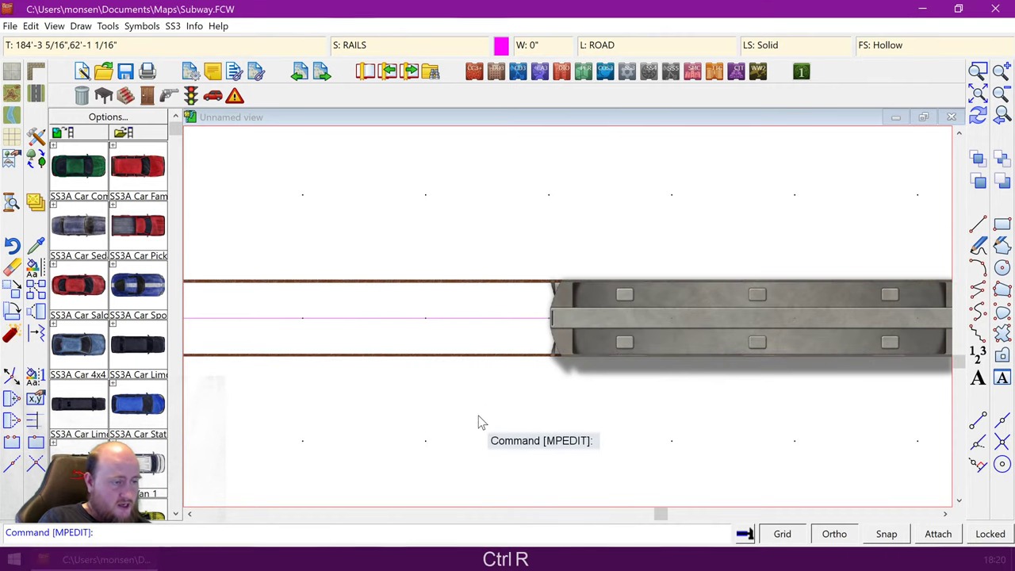
pyautogui.click(977, 93)
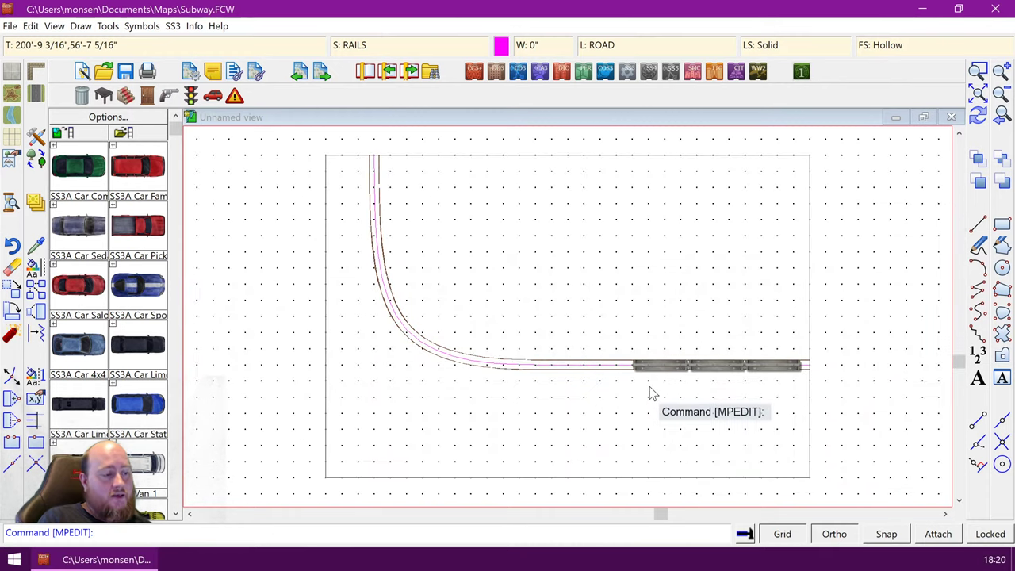
# - Search for images of "rail" in the Edge browser and examine how sleepers lie beneath the rails in a track photo
pyautogui.click(16, 564)
pyautogui.click(90, 413)
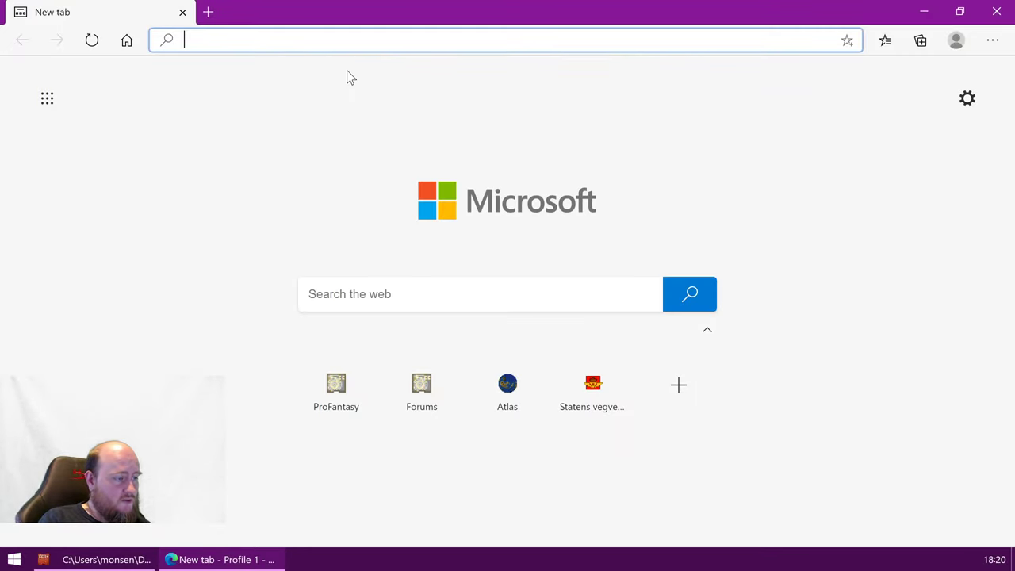
pyautogui.write('rail')
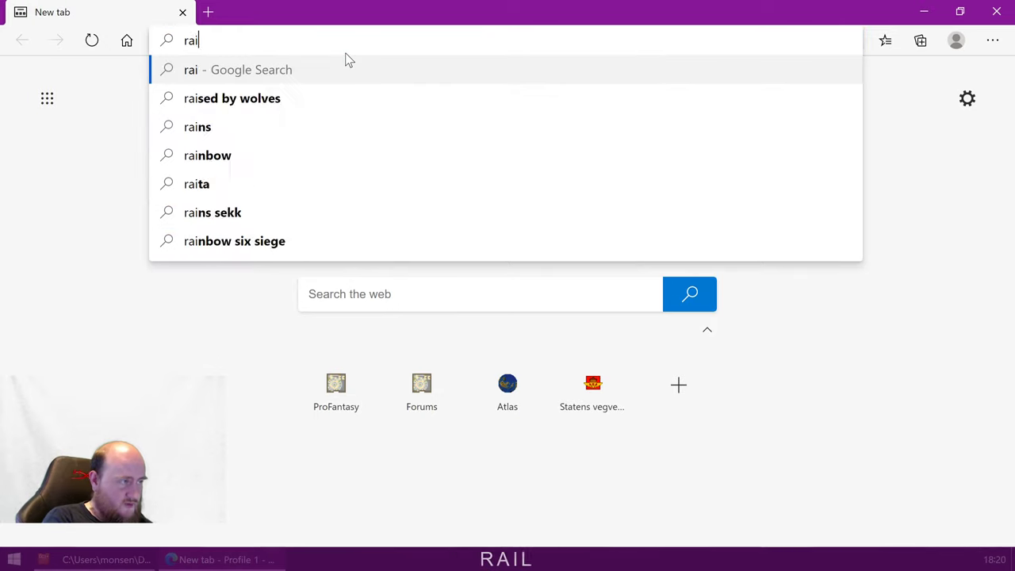
pyautogui.press('Return')
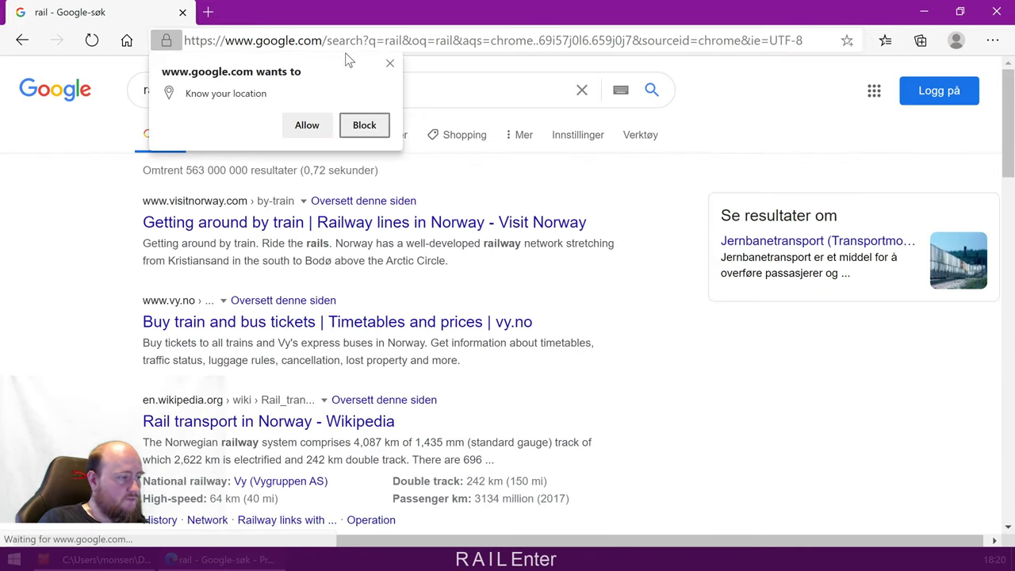
pyautogui.click(323, 135)
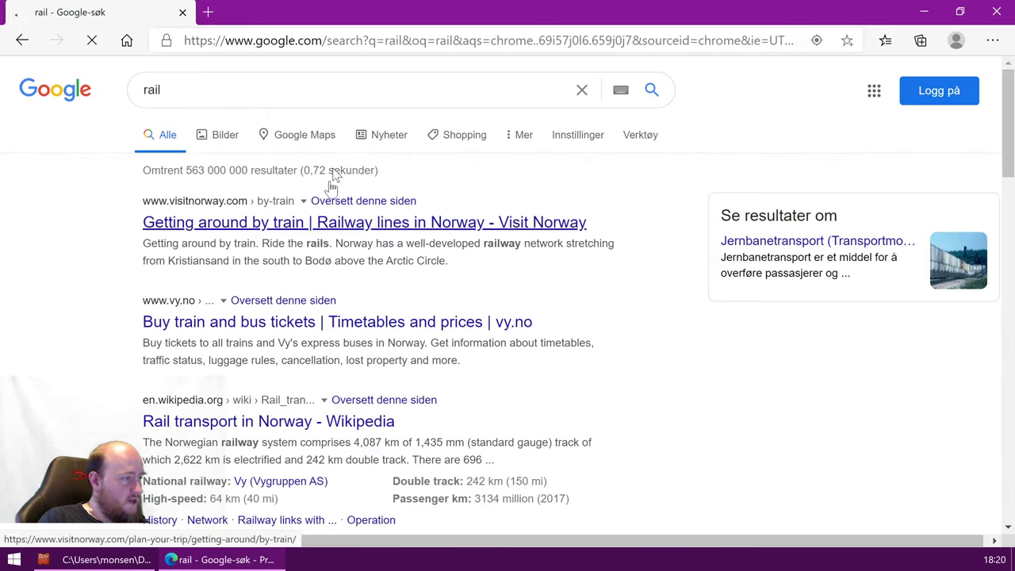
pyautogui.click(221, 137)
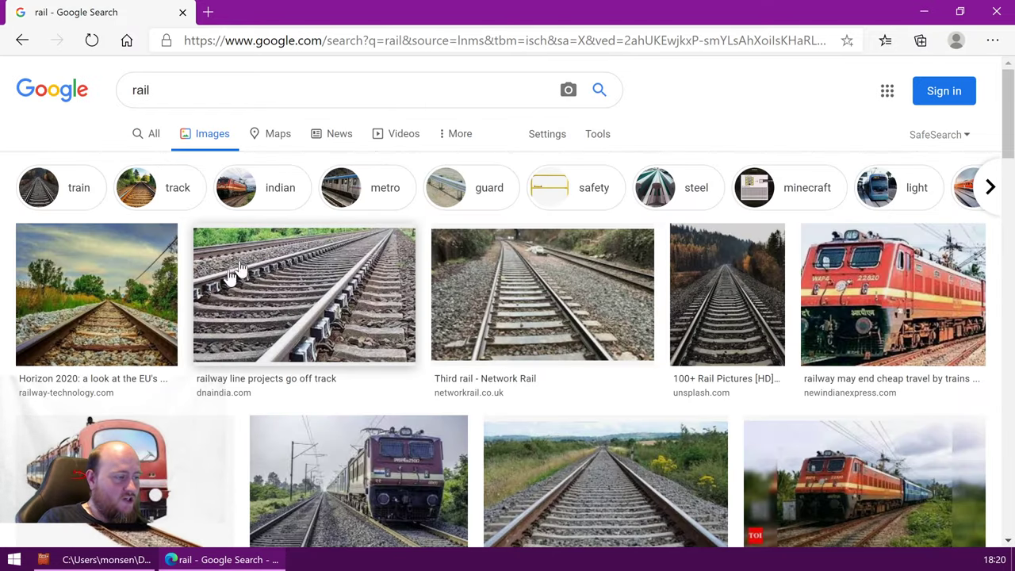
pyautogui.click(306, 290)
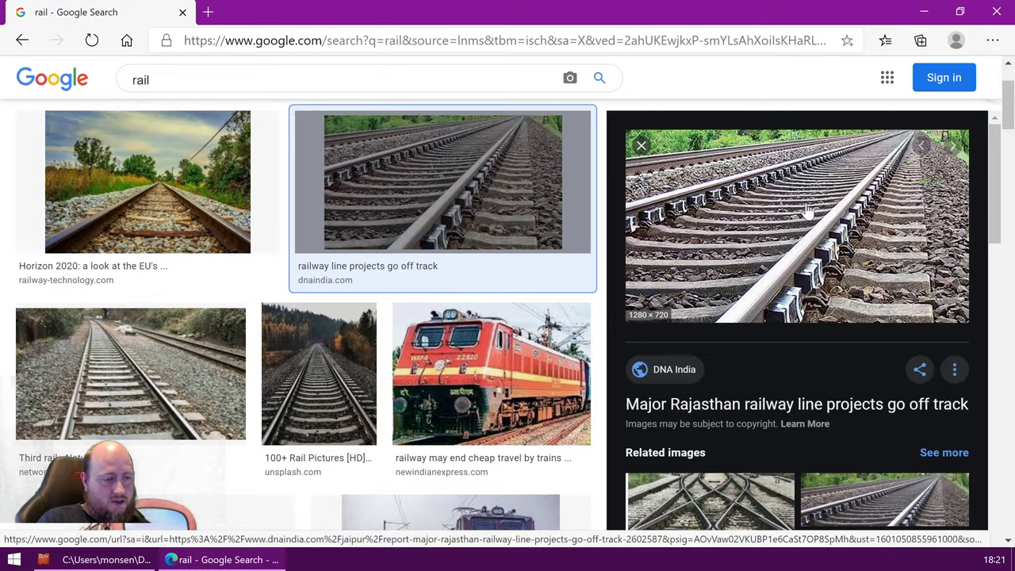
pyautogui.click(996, 12)
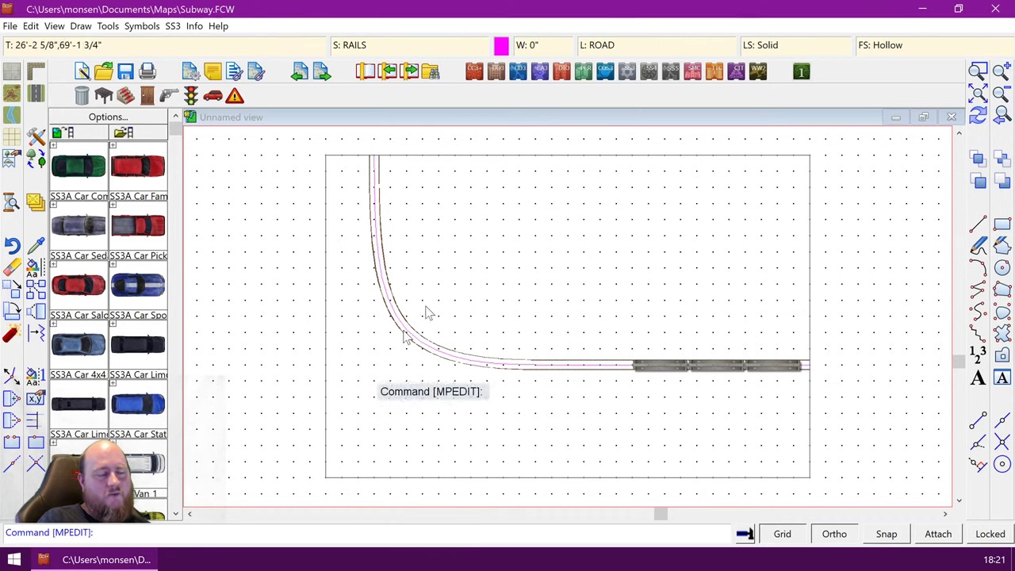
# - Examine the rails more closely along the bend and the straight stretch leading to the train
pyautogui.click(979, 70)
pyautogui.click(357, 153)
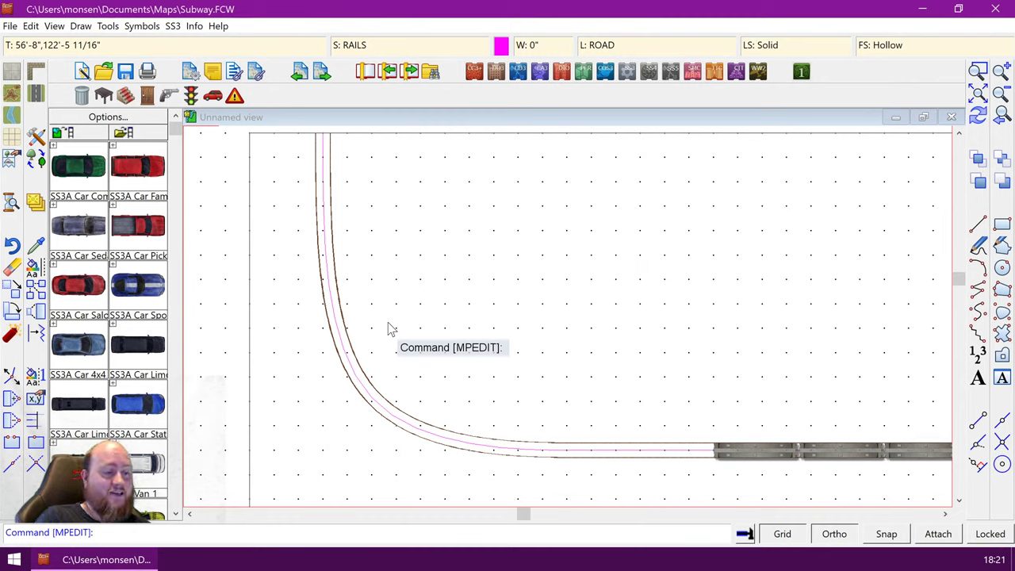
# - Add a new drawing sheet named RAILS SLEEPERS, with the view on the rails at the front of the train
pyautogui.click(977, 72)
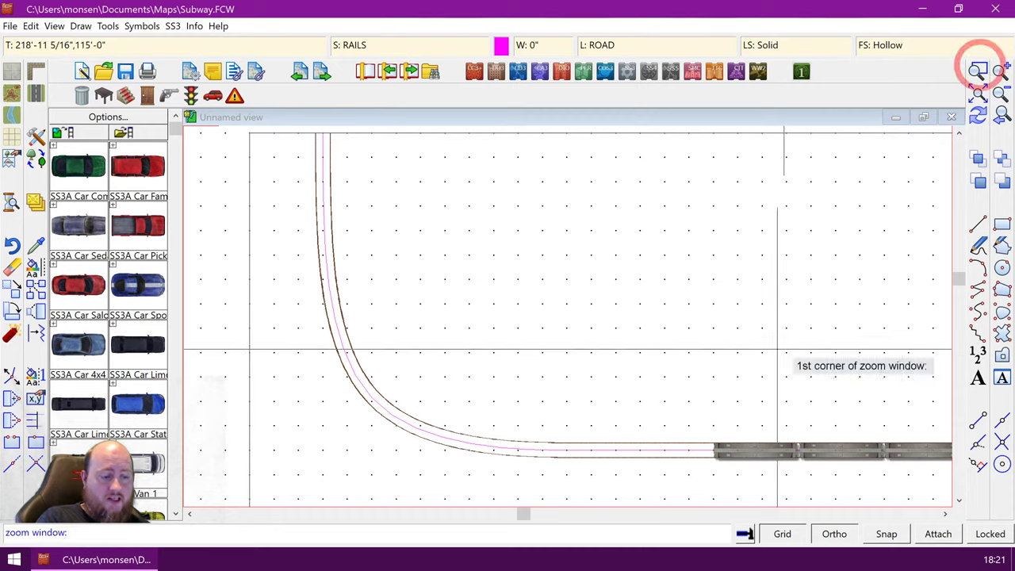
pyautogui.click(692, 439)
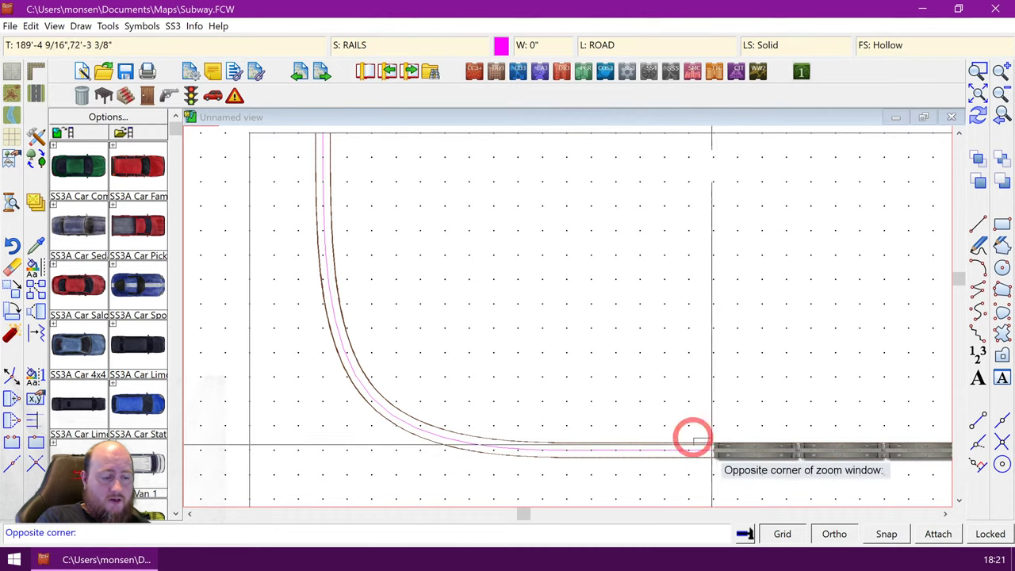
pyautogui.click(724, 465)
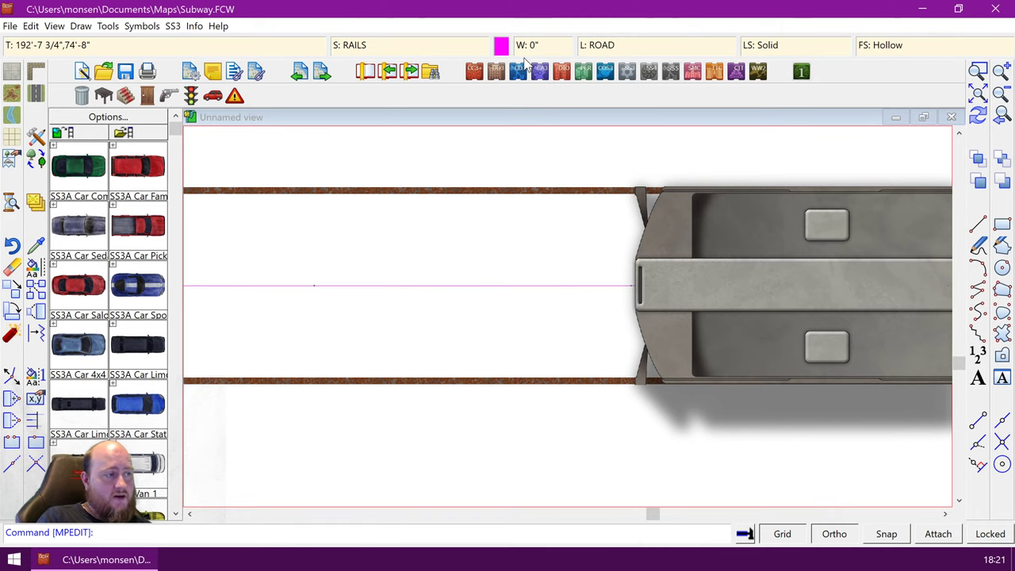
pyautogui.click(376, 46)
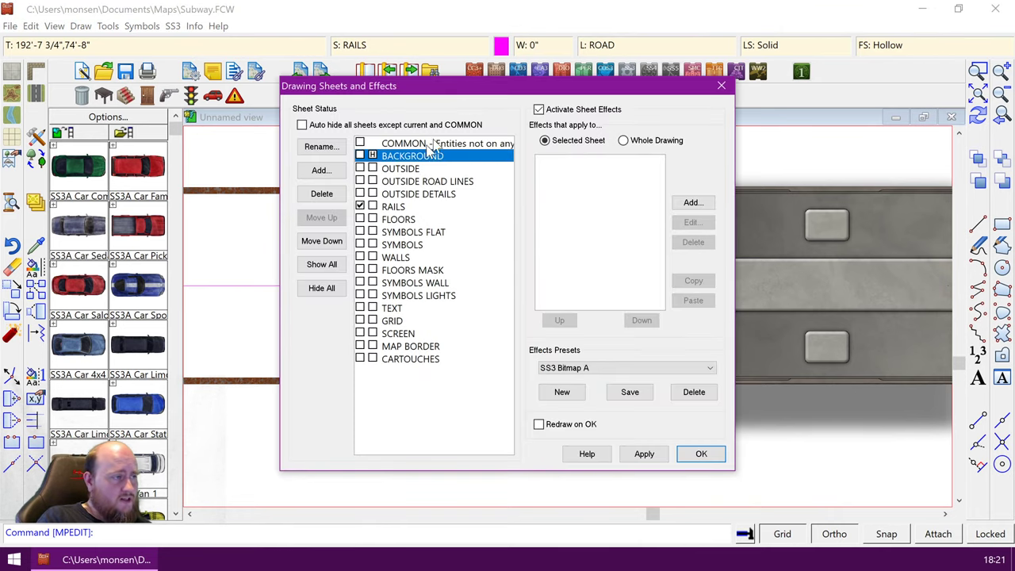
pyautogui.click(324, 172)
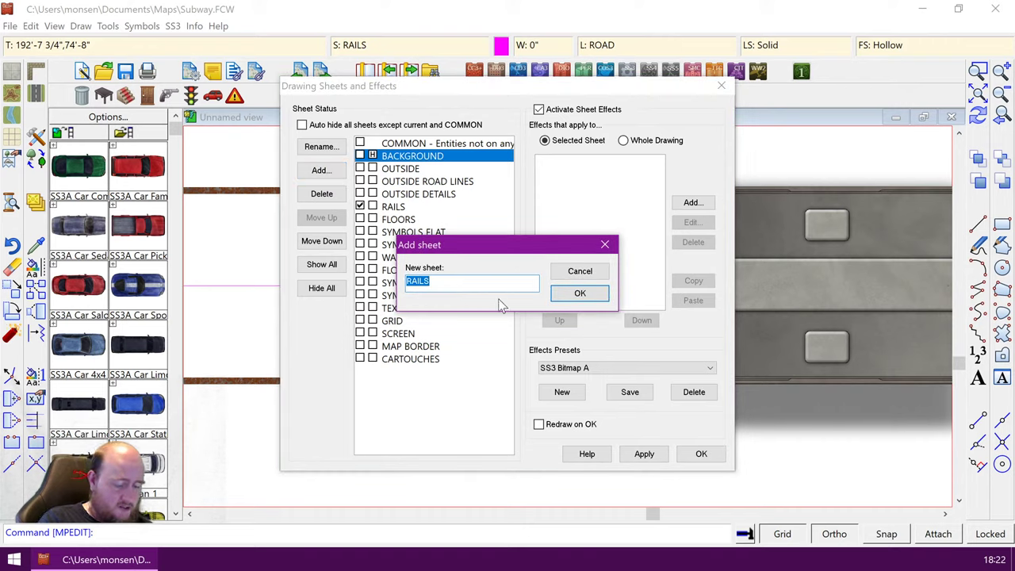
pyautogui.press('Right')
pyautogui.write('SL')
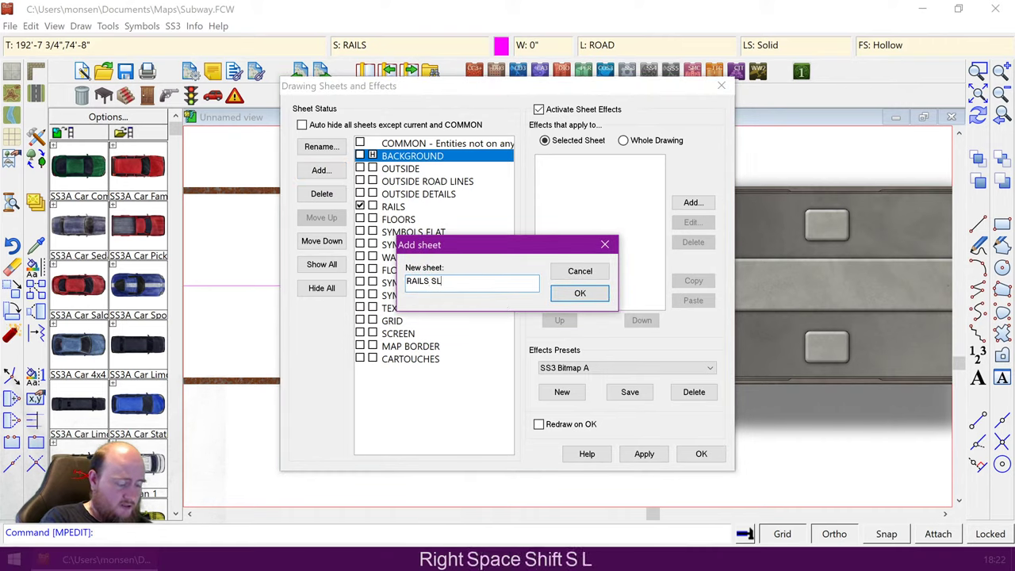
pyautogui.write('EEPERS')
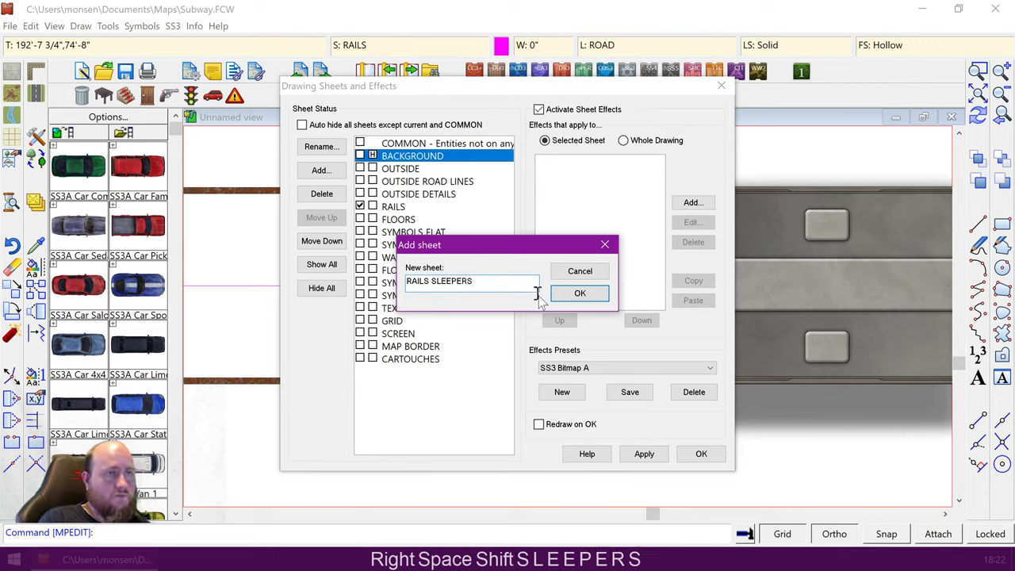
pyautogui.click(577, 293)
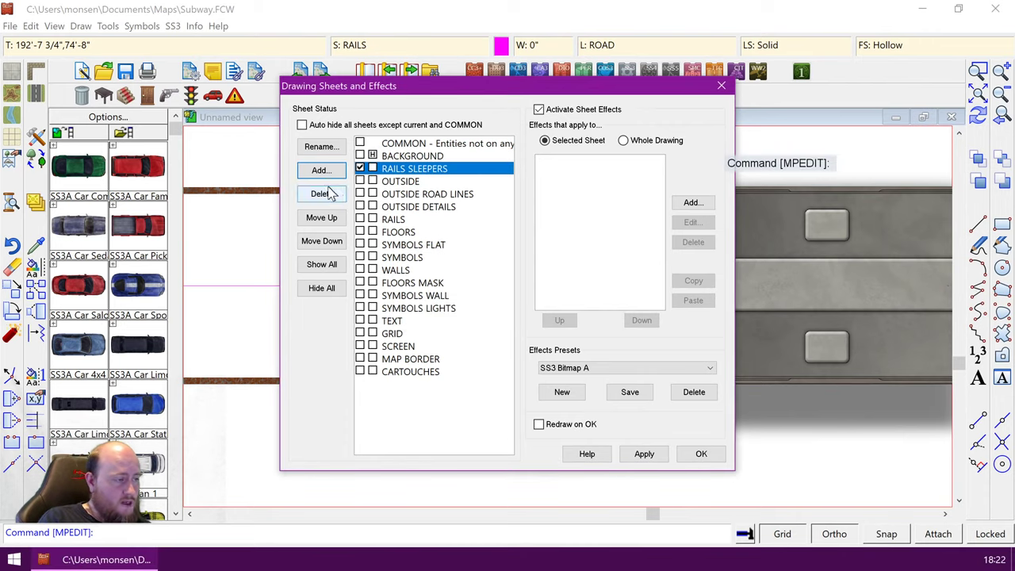
# - Reorder the RAILS SLEEPERS sheet to sit between OUTSIDE DETAILS and RAILS, and accept the sheet settings
pyautogui.click(325, 241)
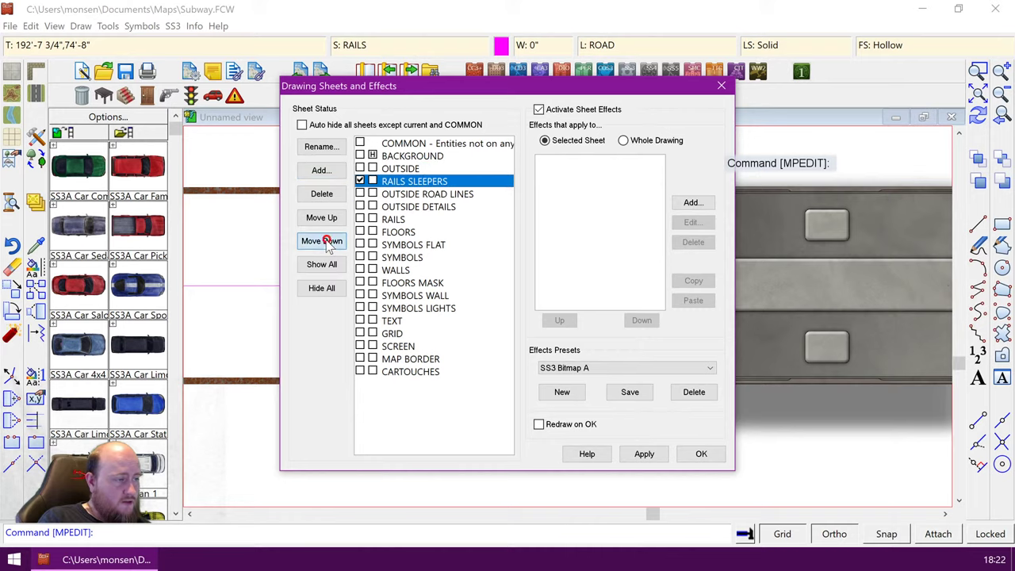
pyautogui.click(322, 241)
pyautogui.click(322, 241)
pyautogui.click(322, 241)
pyautogui.click(322, 217)
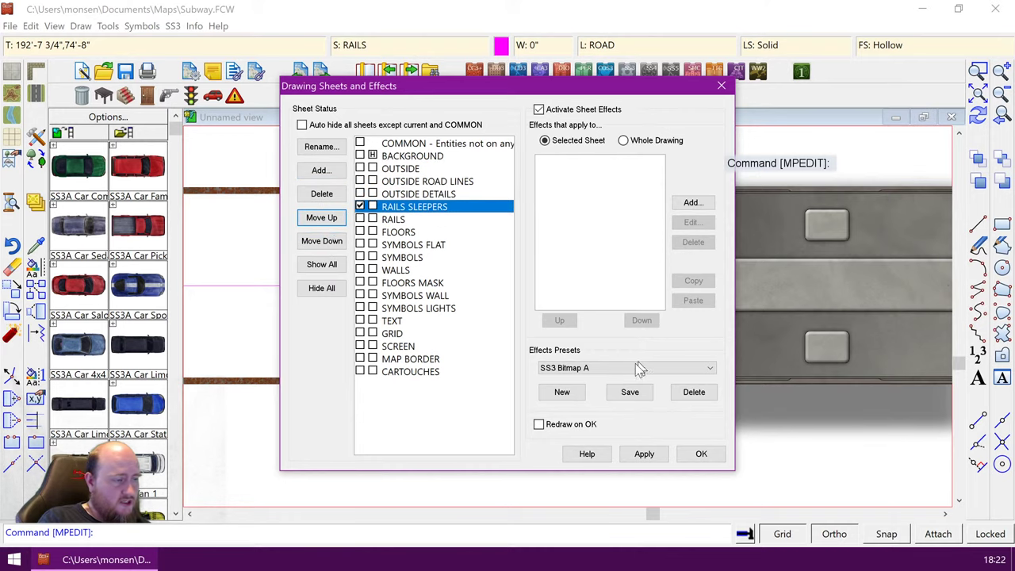
pyautogui.click(700, 455)
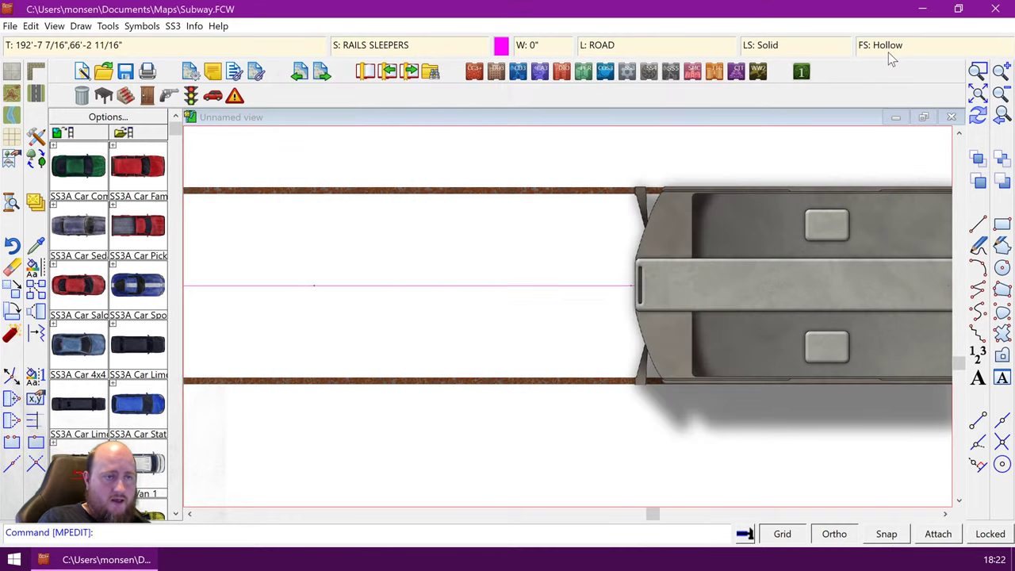
# - Set the current fill style to the Concrete_SS3A bitmap
pyautogui.click(888, 45)
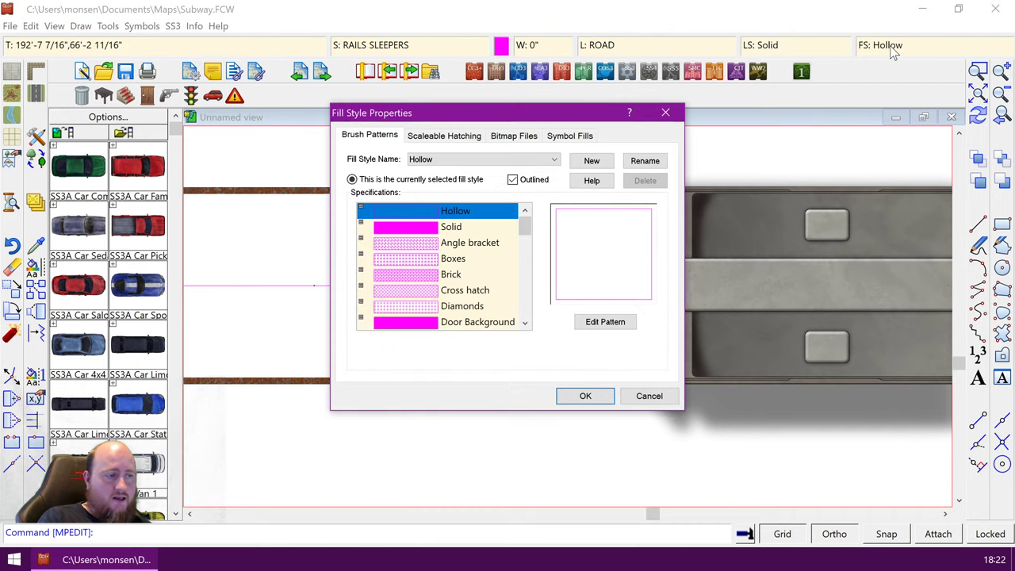
pyautogui.click(513, 136)
pyautogui.click(553, 159)
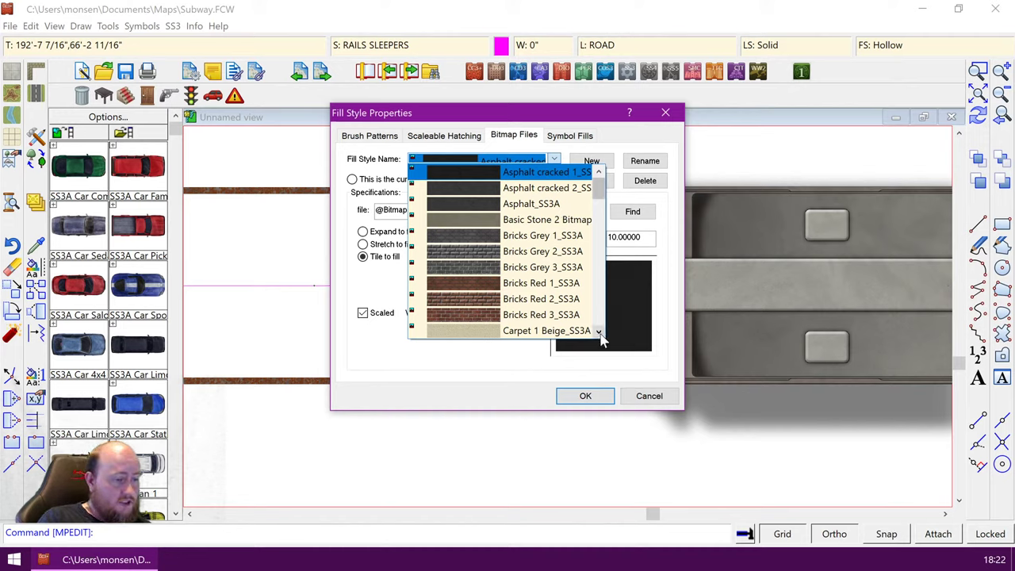
pyautogui.scroll(-3, 600, 339)
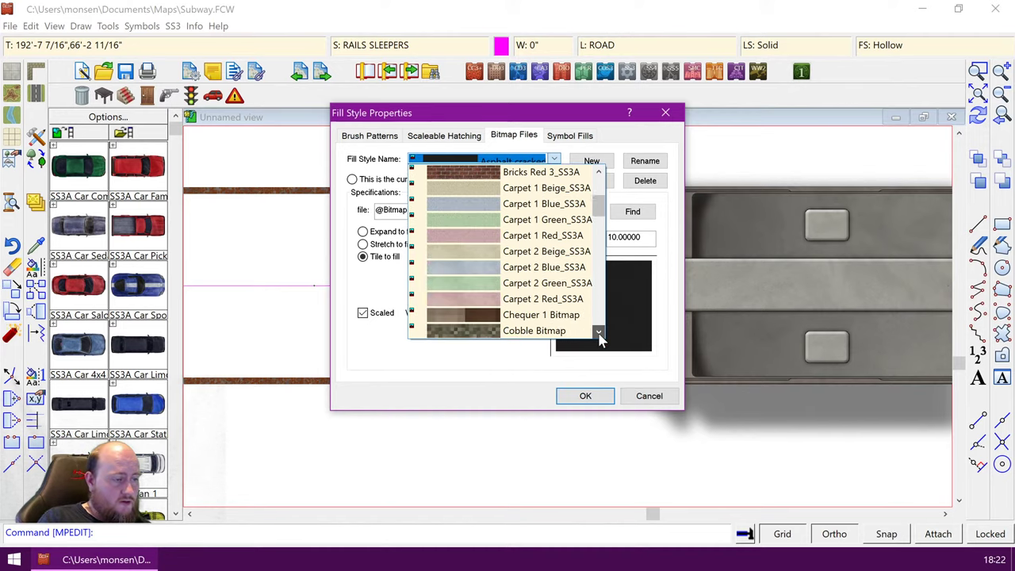
pyautogui.scroll(-3, 600, 339)
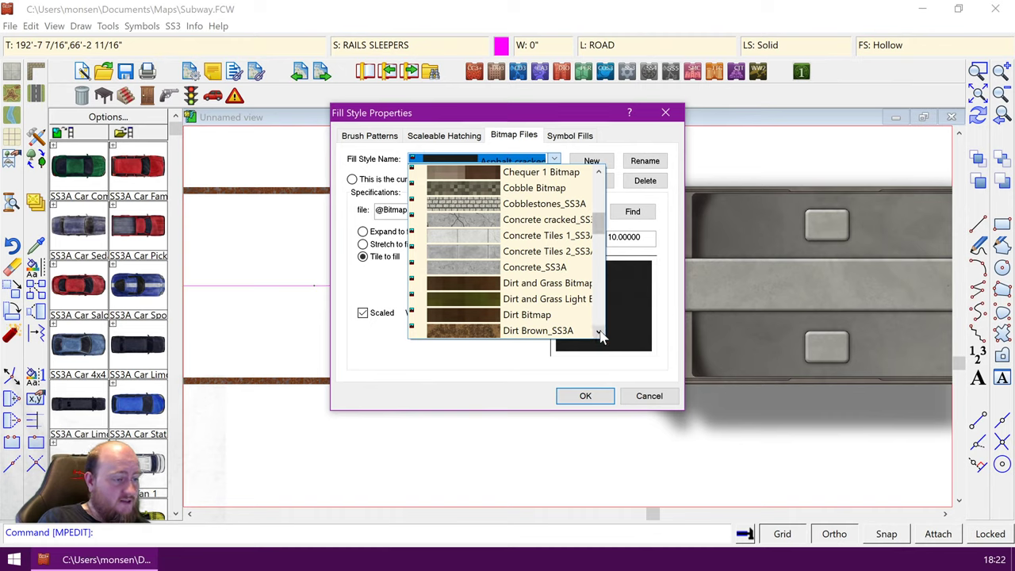
pyautogui.click(550, 268)
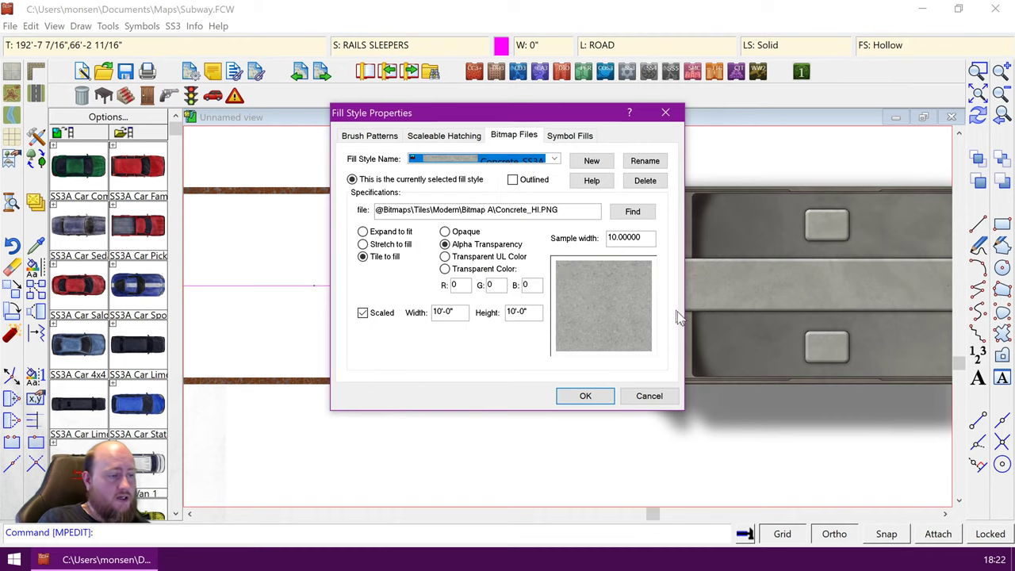
pyautogui.click(585, 395)
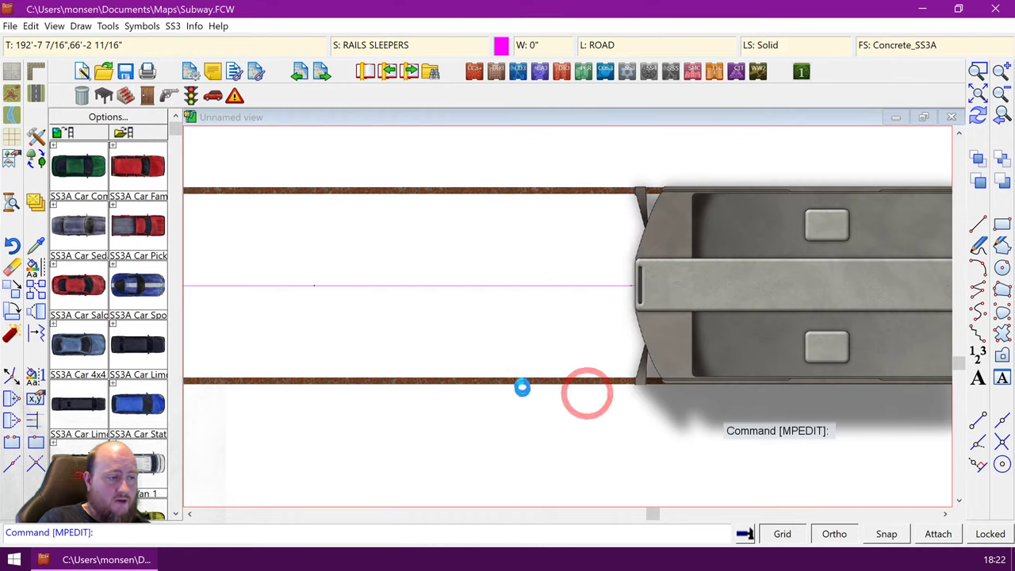
# - Start the Box command with Ortho off and Snap on, and select the 1' Grid, 1 Snap grid system
pyautogui.click(1002, 226)
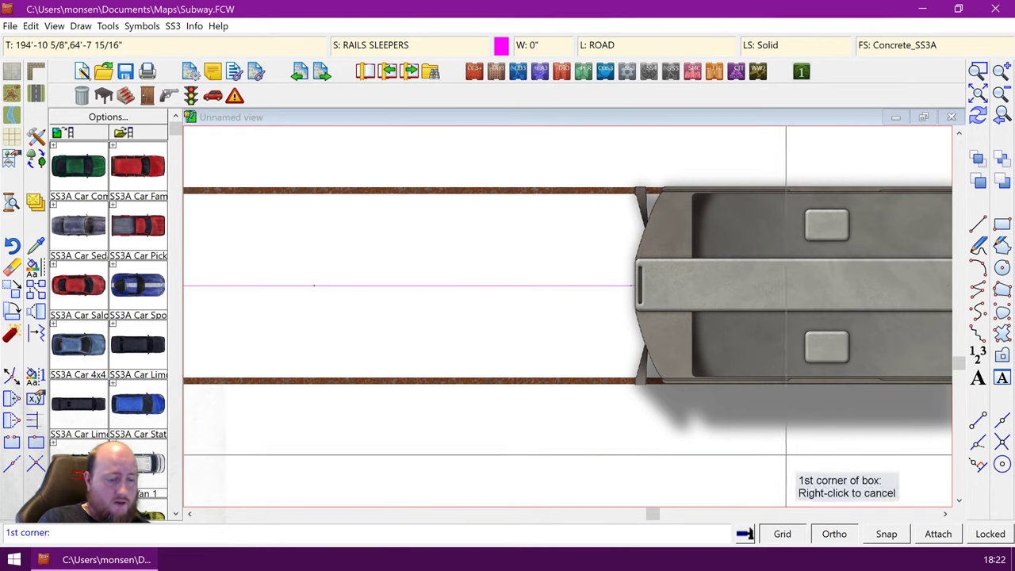
pyautogui.click(831, 533)
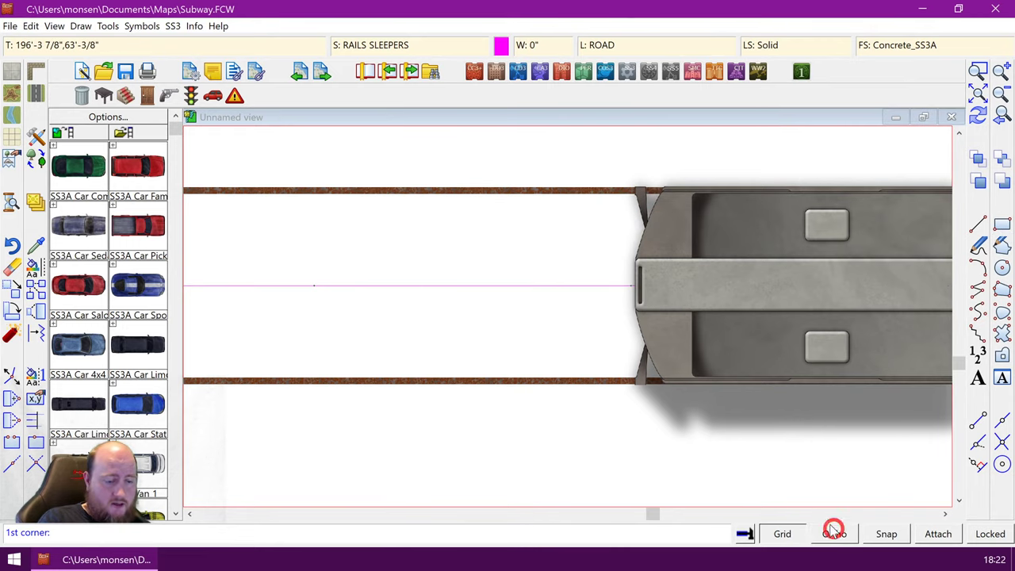
pyautogui.click(886, 533)
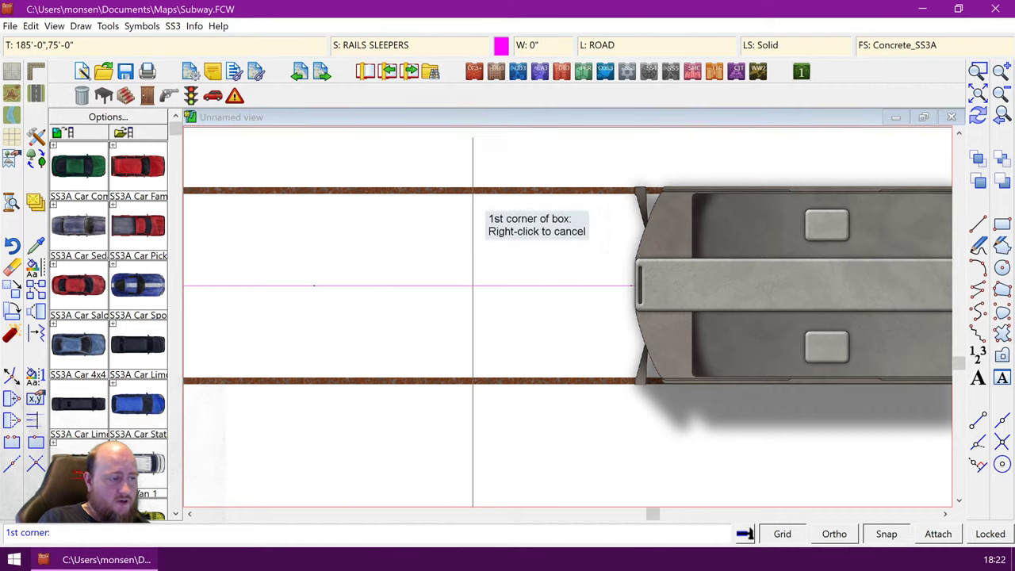
pyautogui.rightClick(886, 542)
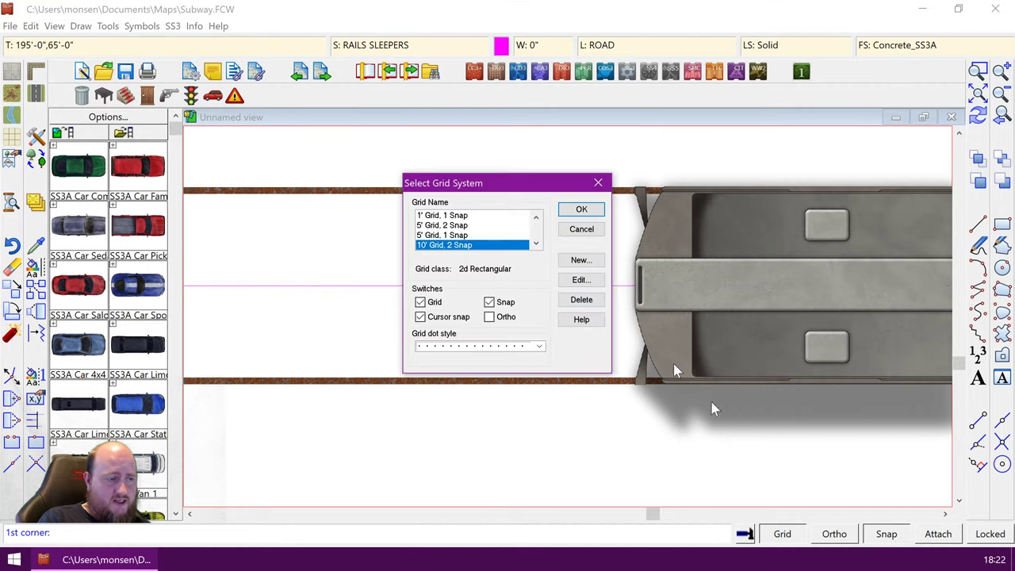
pyautogui.click(442, 217)
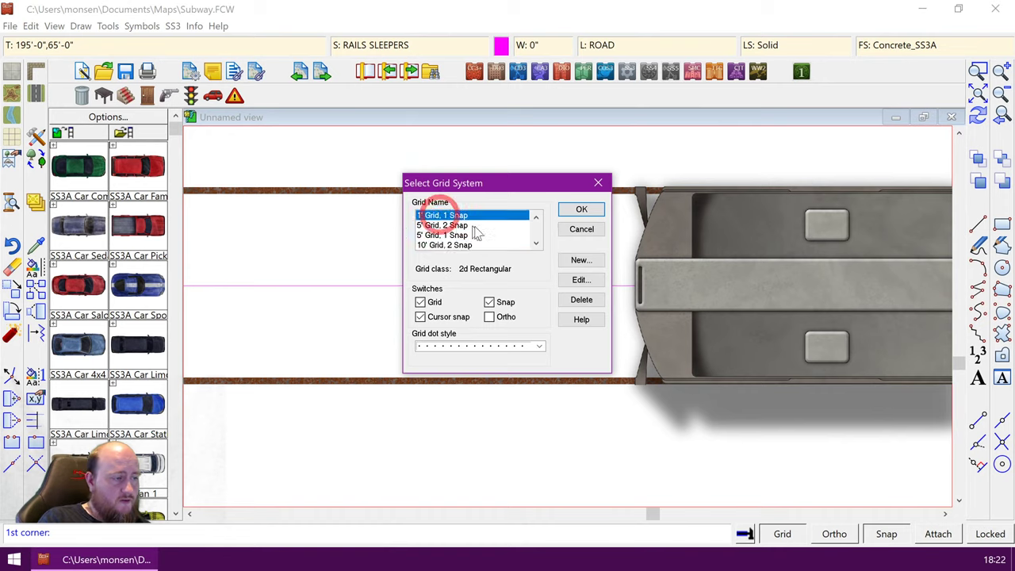
pyautogui.click(581, 210)
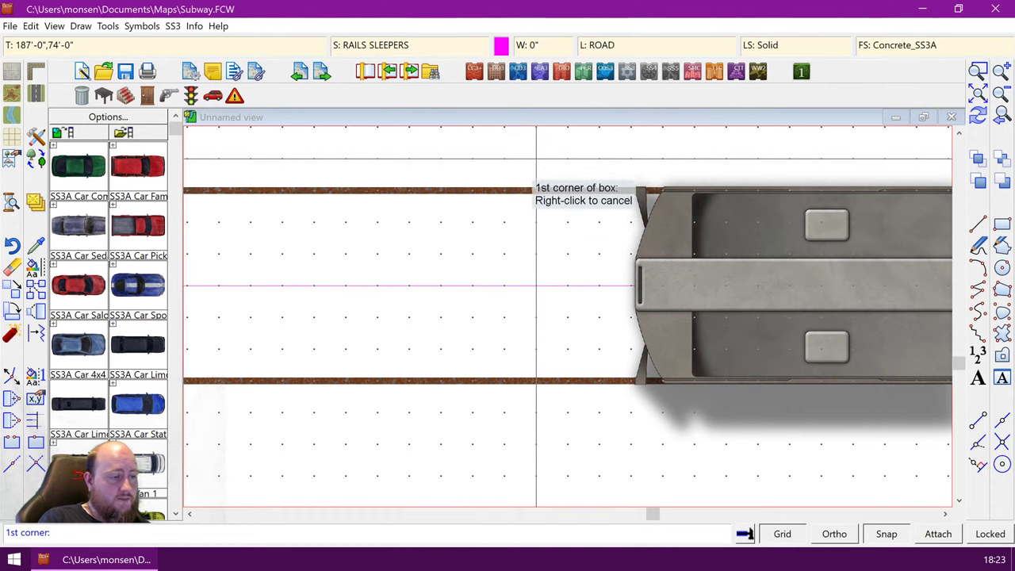
# - Draw a concrete sleeper box 1' wide and 8' long across both rails, just ahead of the train
pyautogui.click(536, 159)
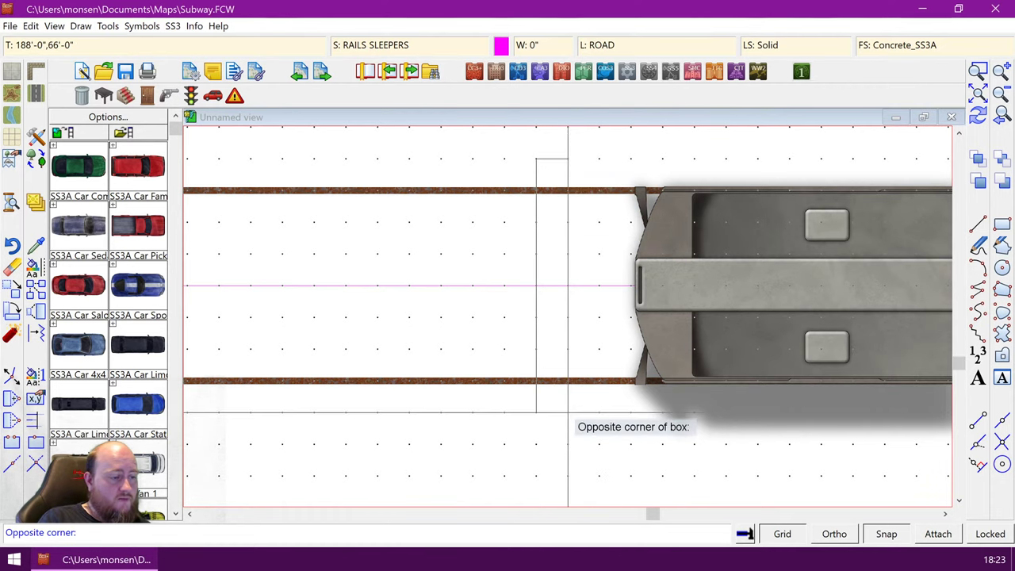
pyautogui.click(568, 412)
pyautogui.hotkey('ctrl', 'r')
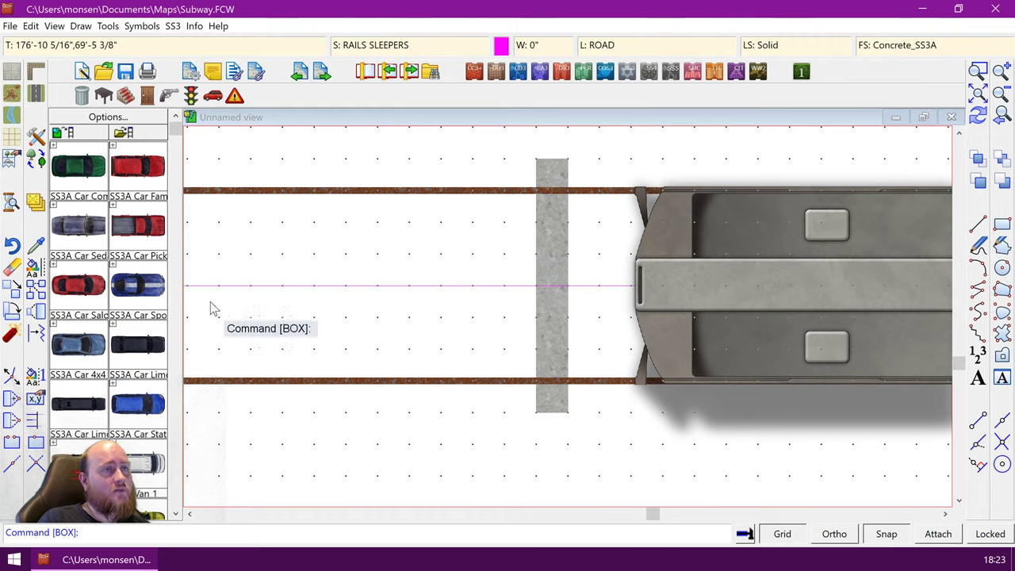
# - Add a Bevel, Lighted effect with a bevel size of 0.05 map units to the RAILS sheet
pyautogui.click(30, 205)
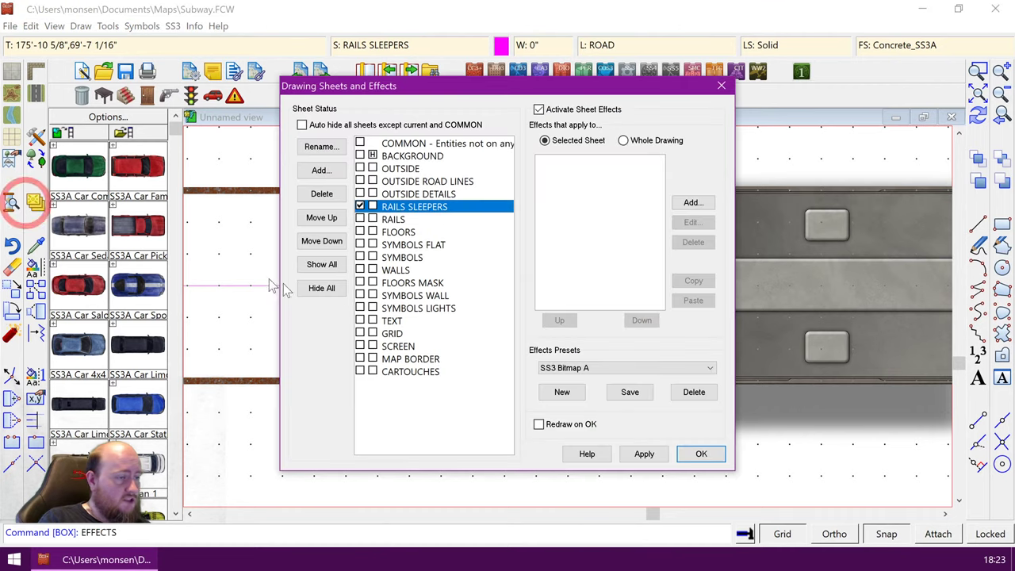
pyautogui.click(394, 220)
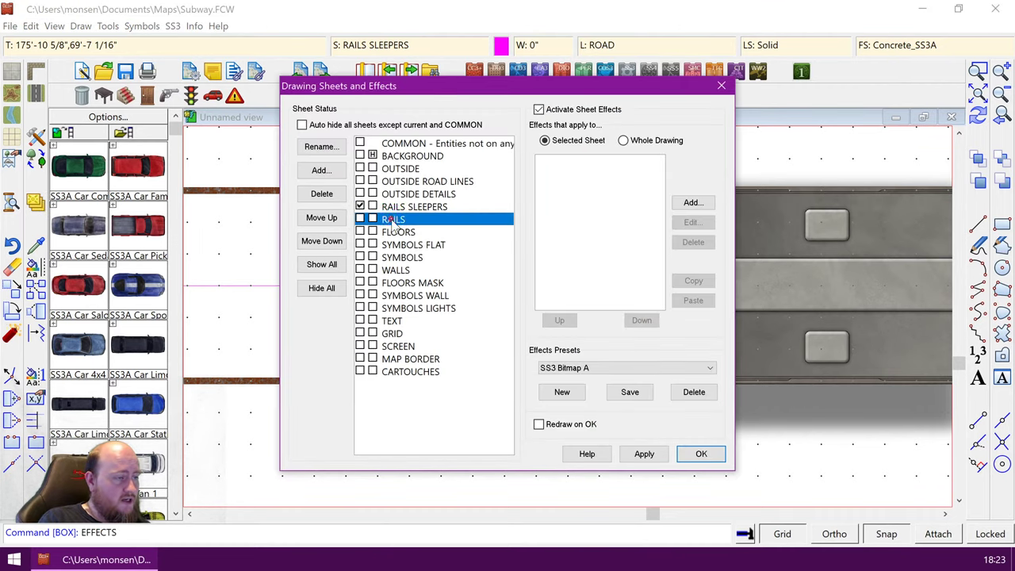
pyautogui.click(693, 202)
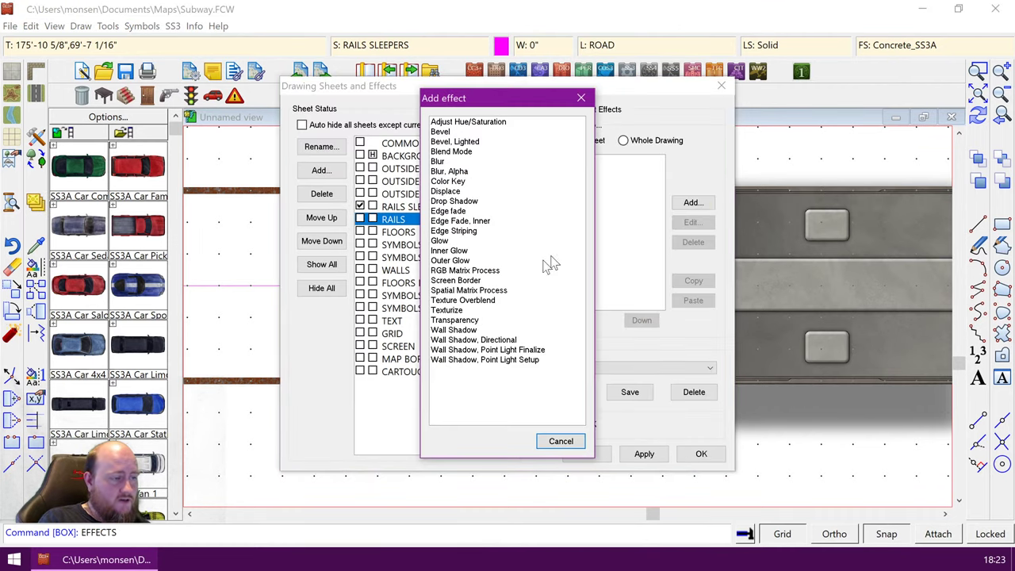
pyautogui.doubleClick(468, 143)
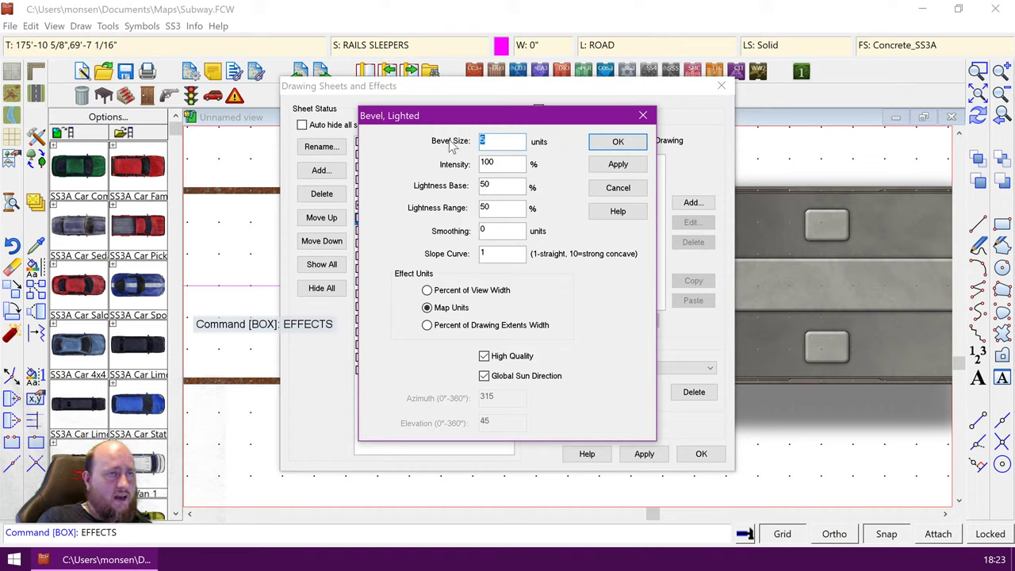
pyautogui.write('0.2')
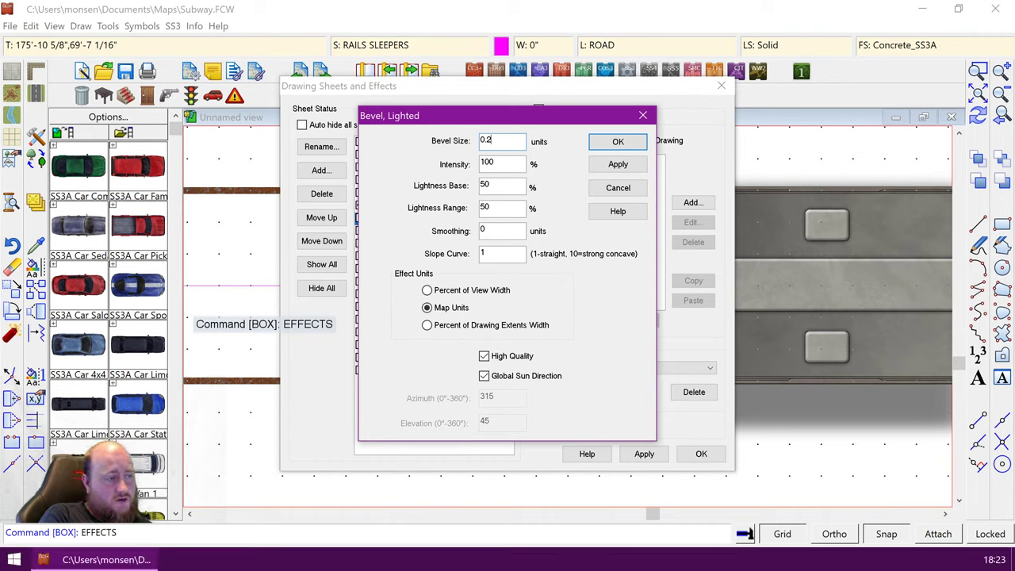
pyautogui.press('BackSpace')
pyautogui.write('05')
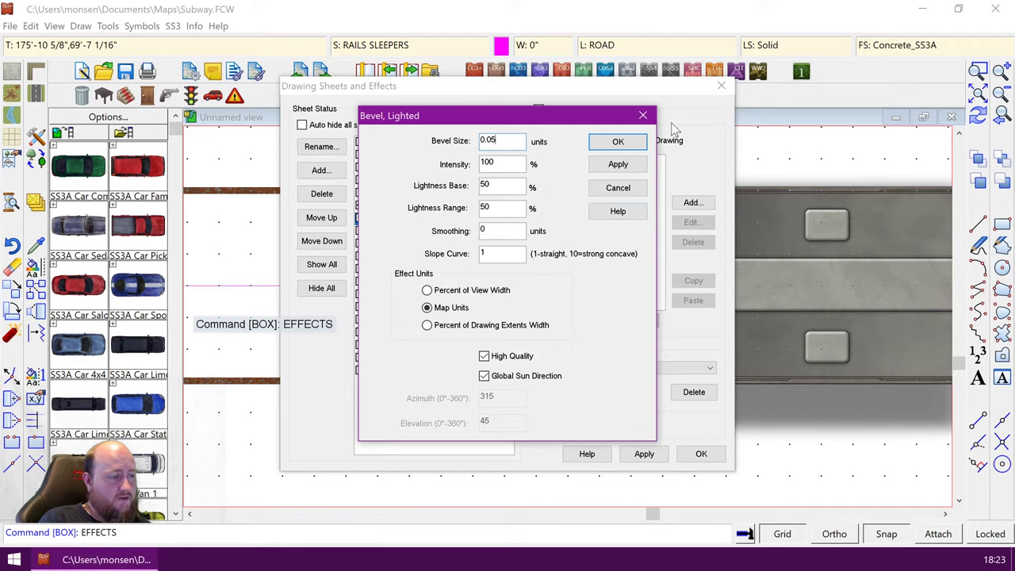
pyautogui.click(634, 143)
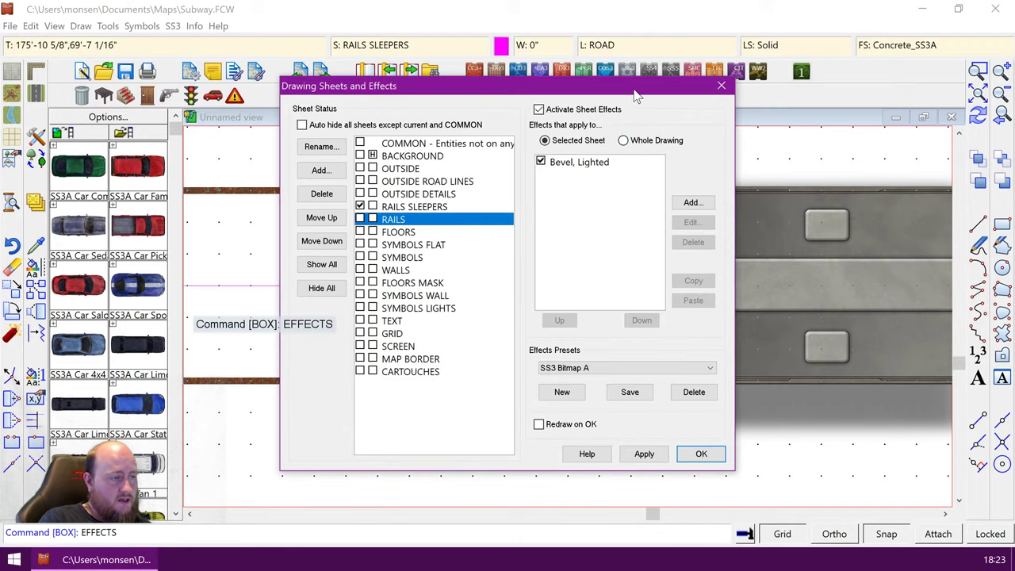
# - Apply the sheet effects to the map with the sleeper in view, and reselect the RAILS sheet
pyautogui.moveTo(632, 89)
pyautogui.mouseDown()
pyautogui.moveTo(357, 88)
pyautogui.moveTo(321, 100)
pyautogui.mouseUp()
pyautogui.click(337, 465)
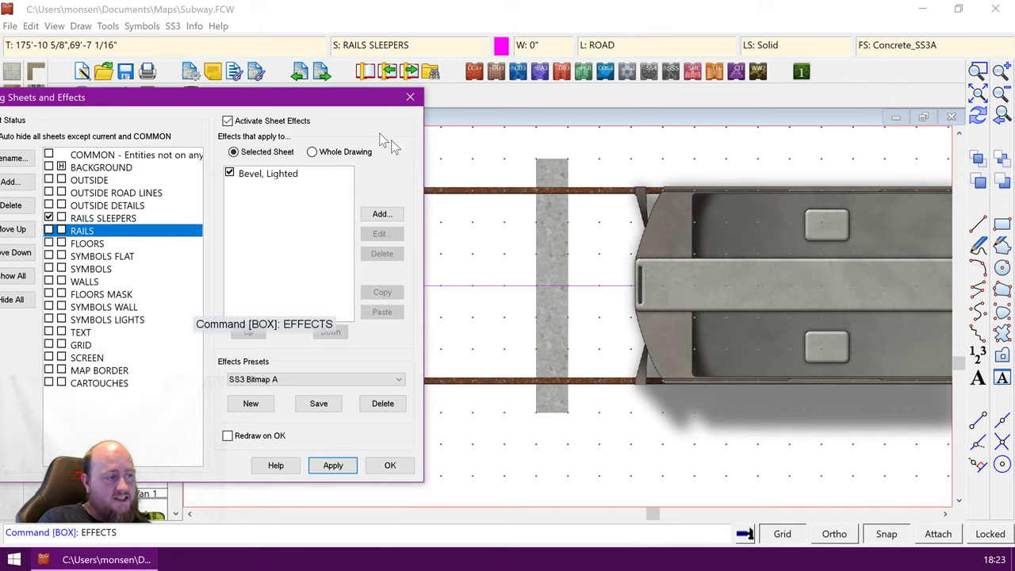
pyautogui.moveTo(331, 107); pyautogui.dragTo(379, 104)
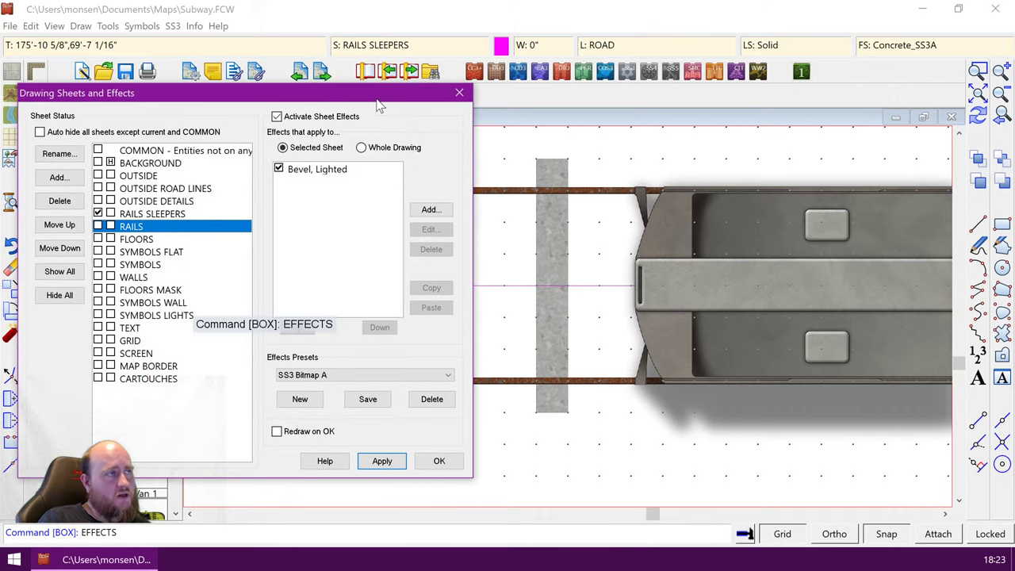
pyautogui.click(166, 214)
pyautogui.click(183, 227)
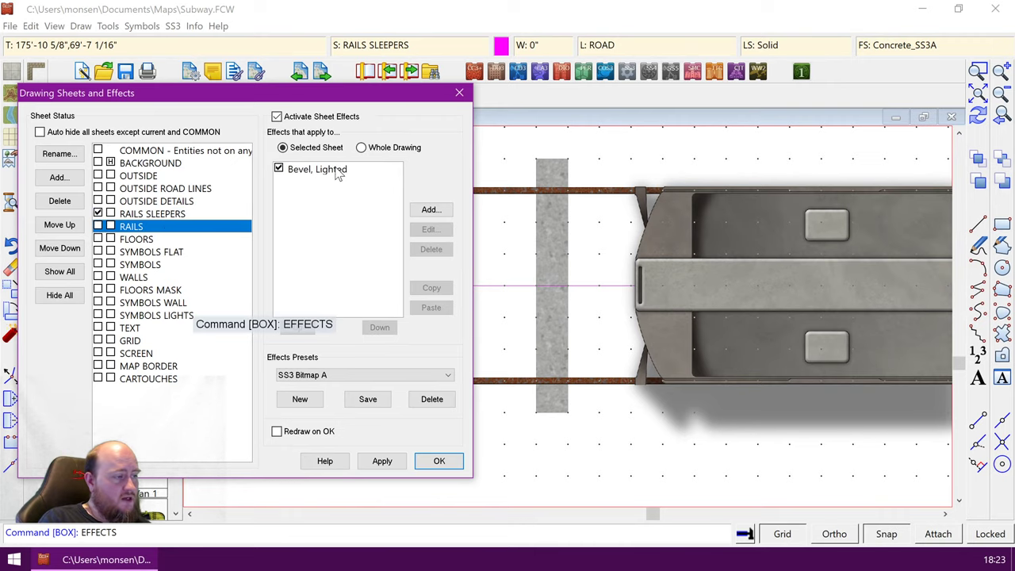
# - Set the bevel size of the RAILS sheet's Bevel, Lighted effect to 0.1 and accept the sheet effects
pyautogui.click(336, 171)
pyautogui.click(430, 230)
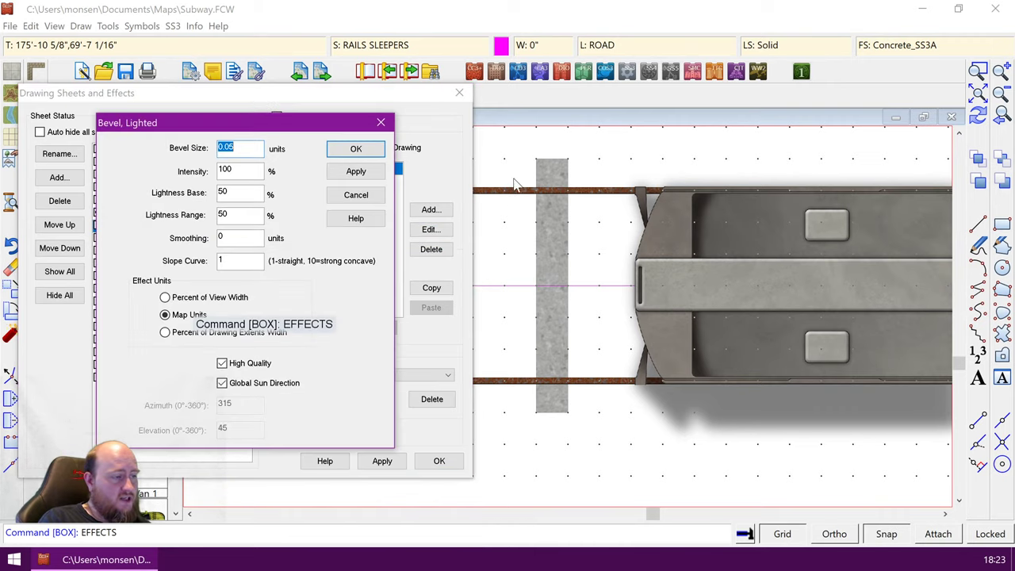
pyautogui.doubleClick(230, 149)
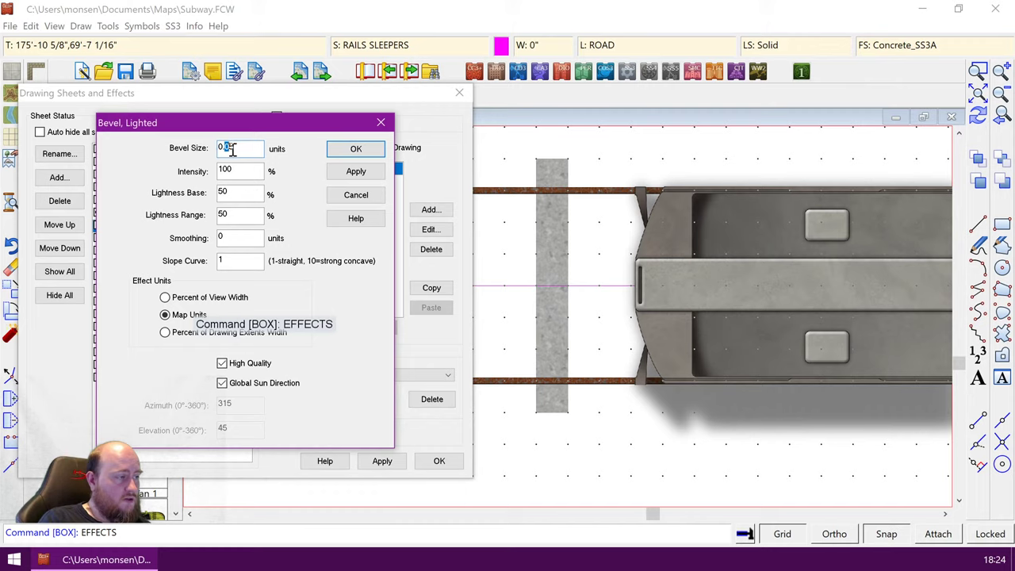
pyautogui.write('1')
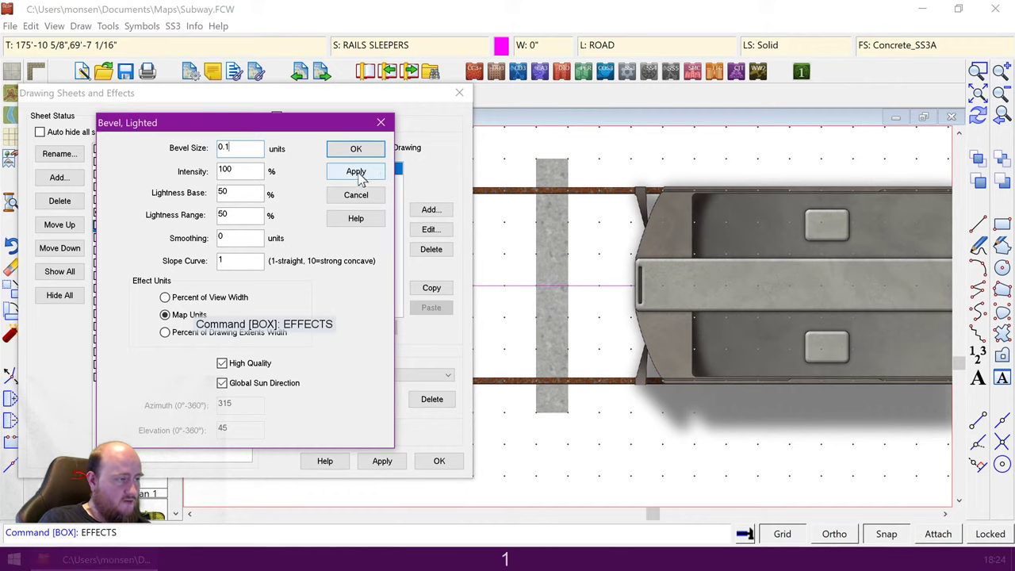
pyautogui.click(356, 171)
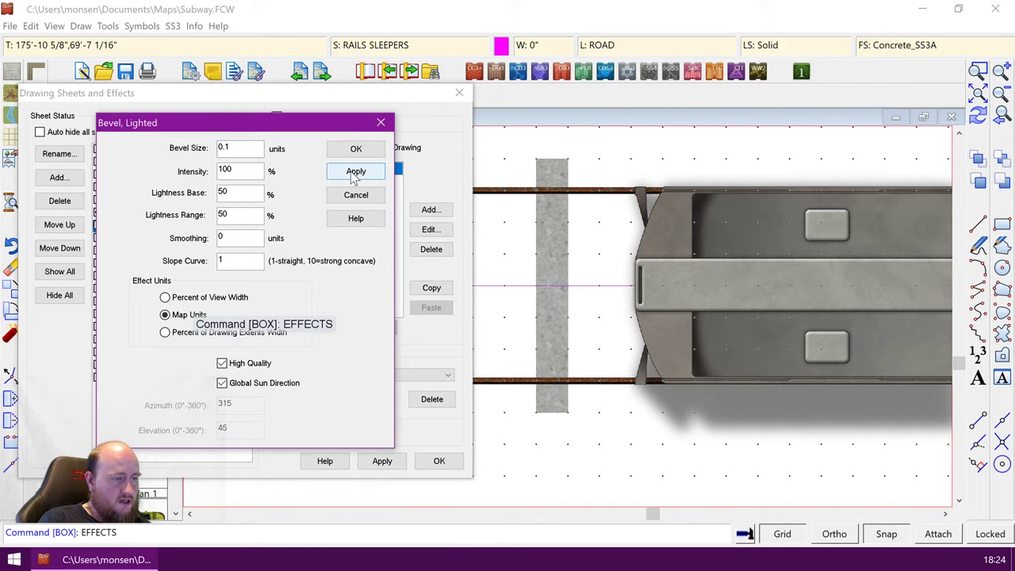
pyautogui.click(356, 148)
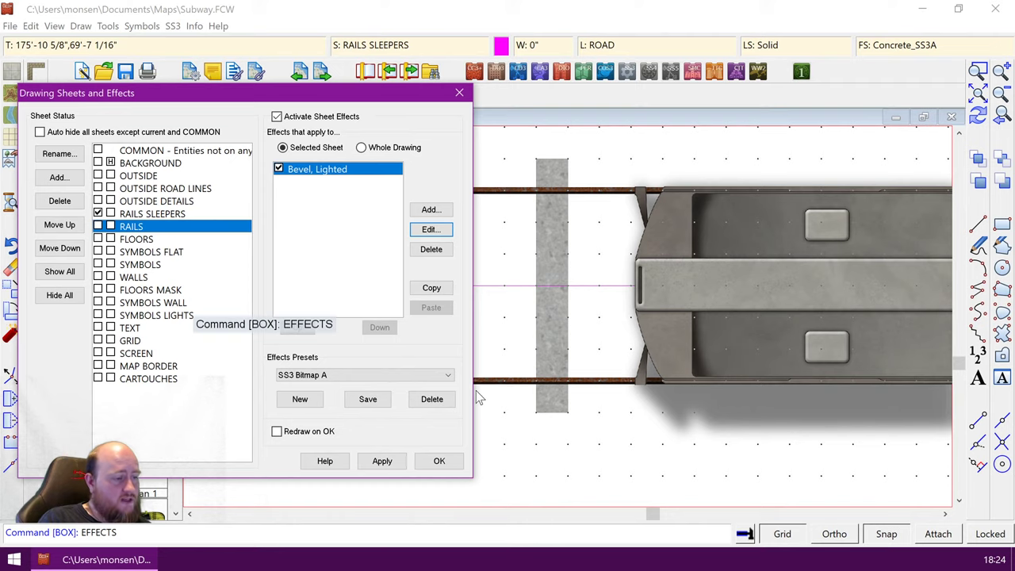
pyautogui.click(440, 462)
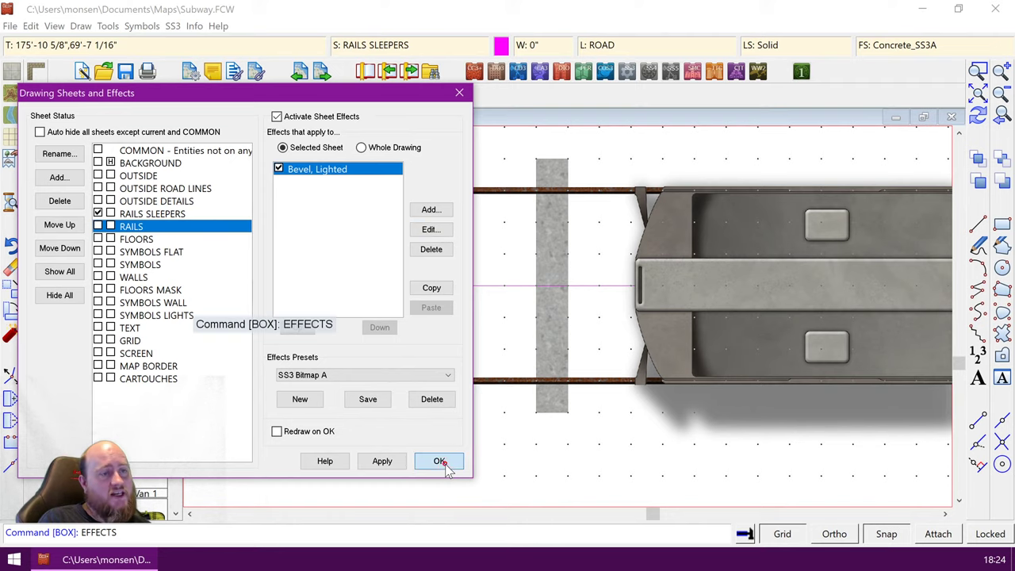
# - Examine the bevel on the rail up close where it crosses the concrete sleeper, and return to the wider track view
pyautogui.click(978, 71)
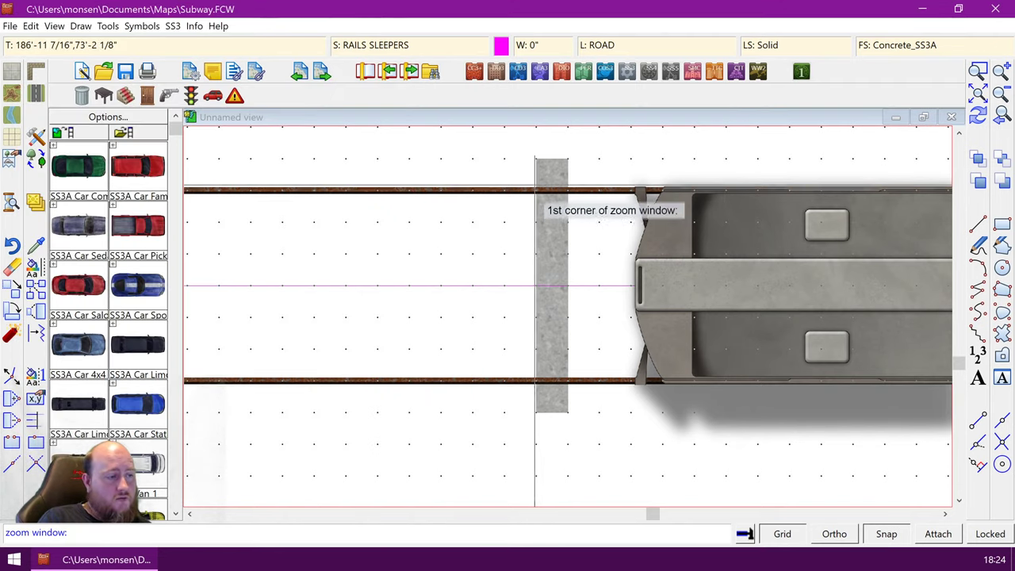
pyautogui.click(525, 181)
pyautogui.click(579, 211)
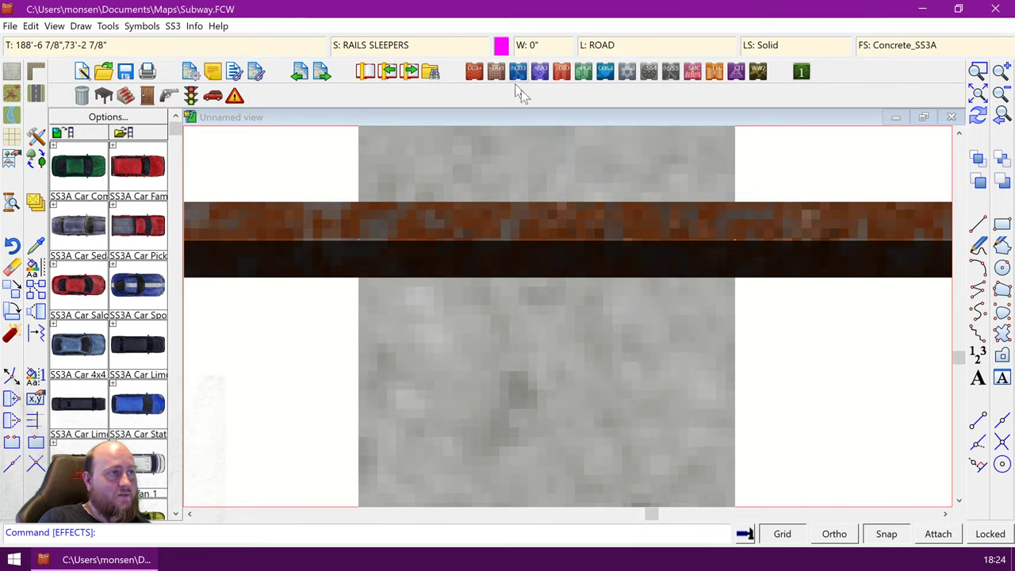
pyautogui.click(1001, 94)
pyautogui.click(1001, 93)
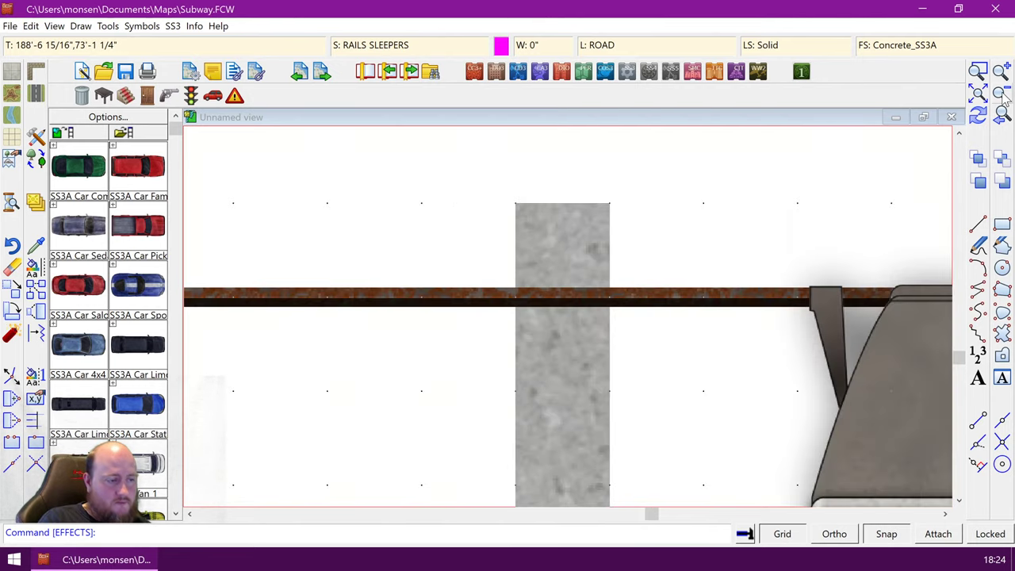
pyautogui.click(1001, 94)
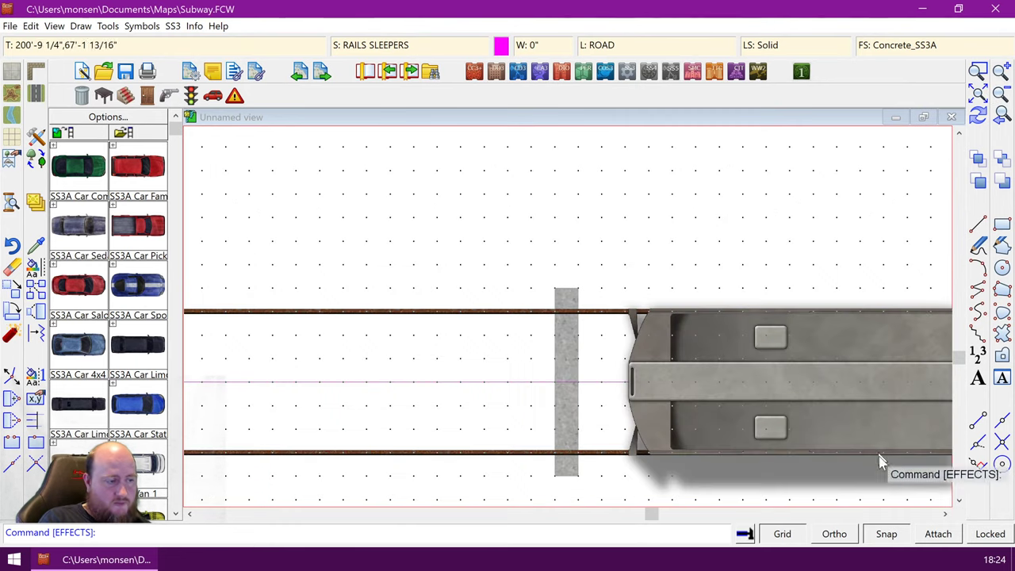
pyautogui.click(959, 501)
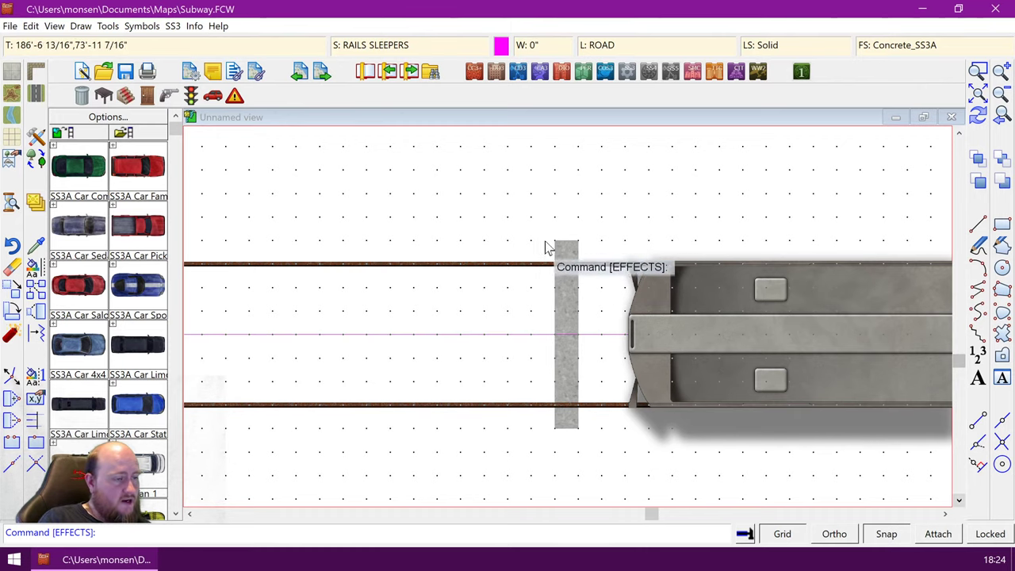
# - Add a Bevel, Lighted effect with a bevel size of 0.3 map units to the RAILS SLEEPERS sheet
pyautogui.click(35, 206)
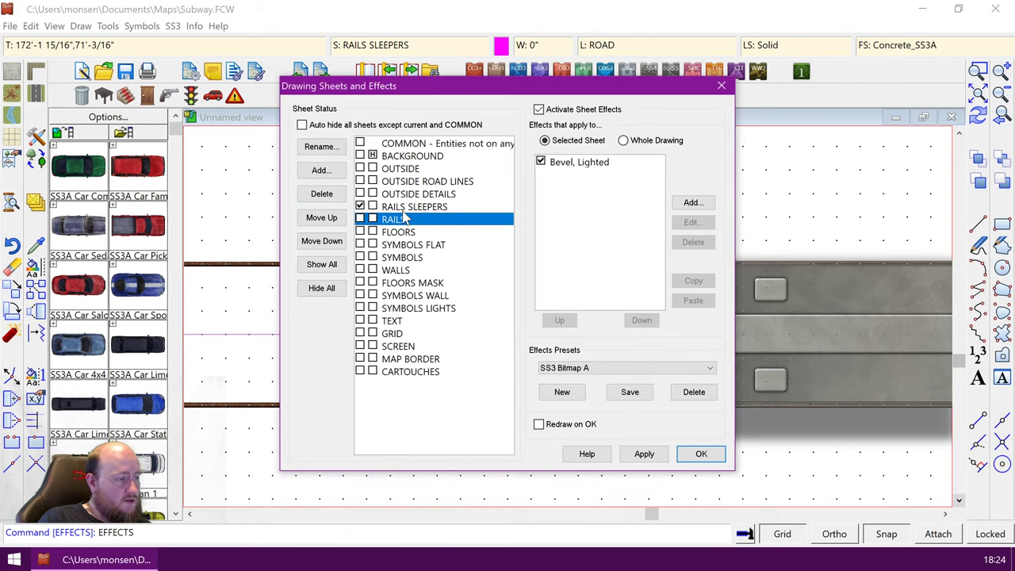
pyautogui.click(412, 207)
pyautogui.click(693, 202)
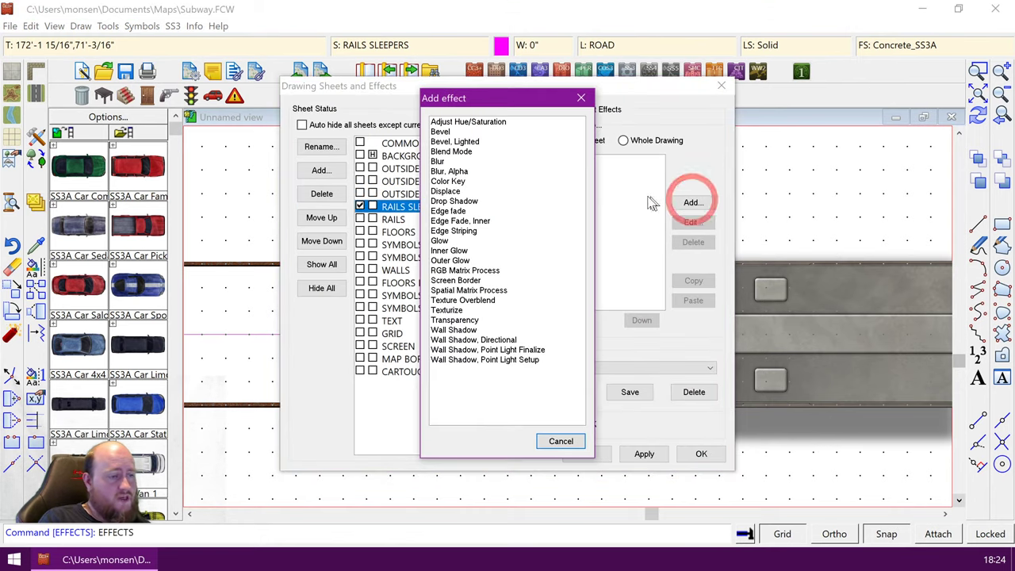
pyautogui.click(460, 142)
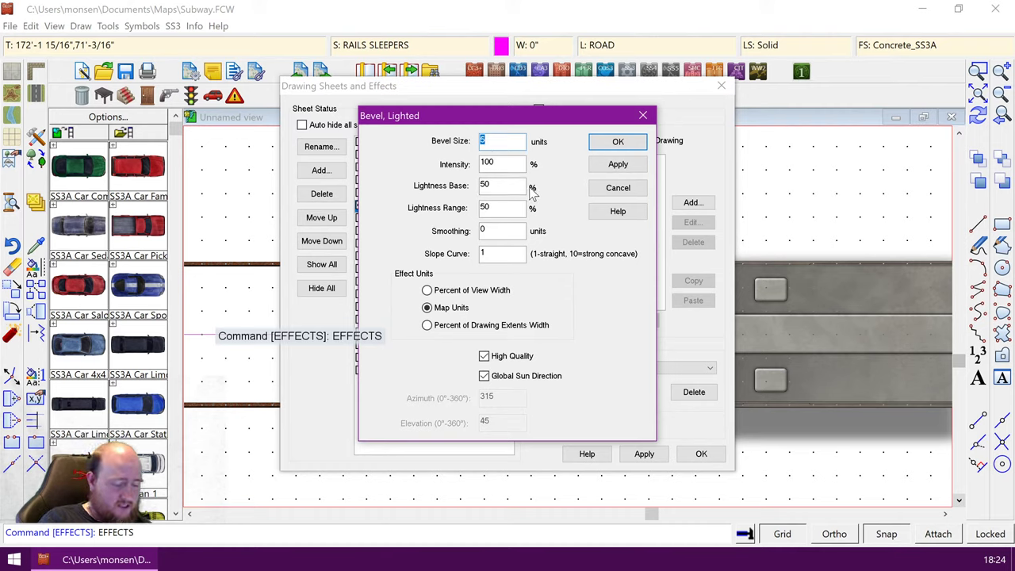
pyautogui.write('0.3')
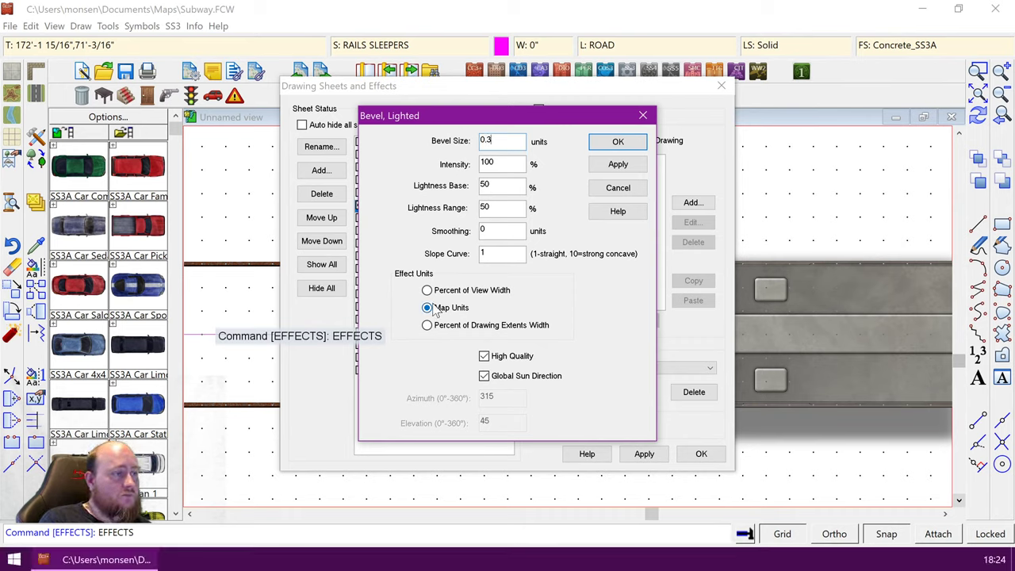
pyautogui.click(611, 167)
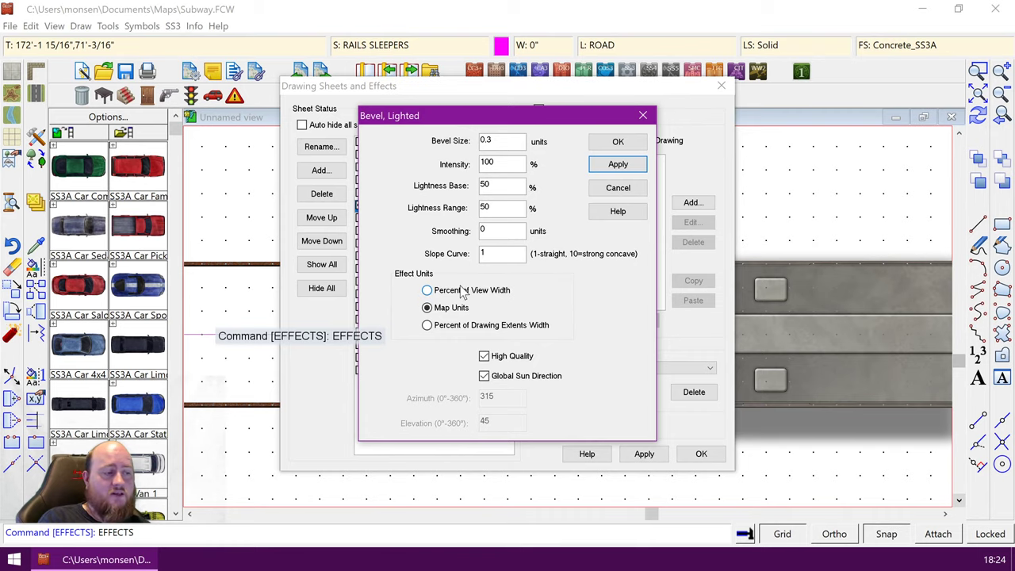
pyautogui.click(617, 141)
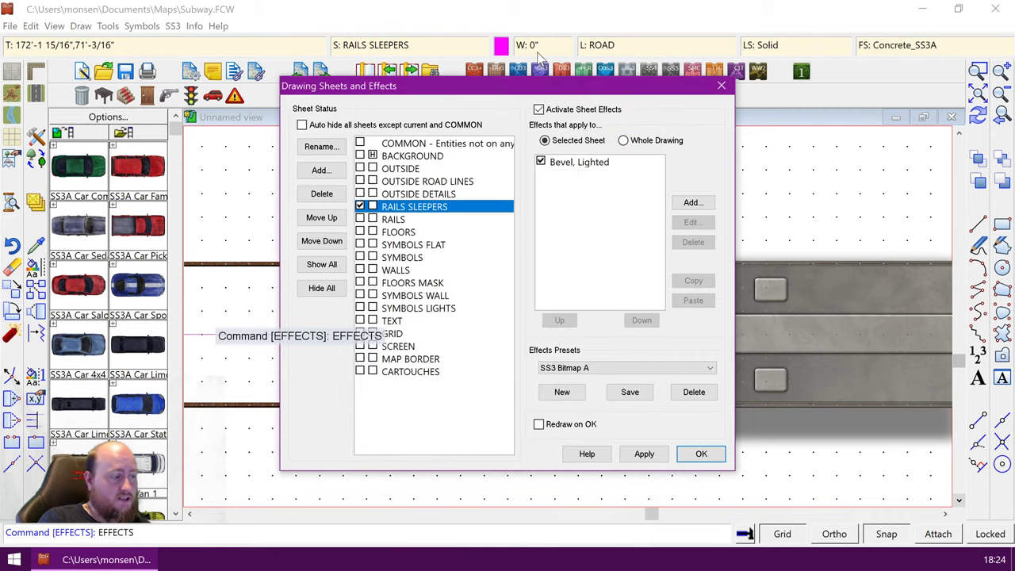
# - Reduce the RAILS SLEEPERS sheet's bevel size to 0.1 units and apply it with the sleeper in view
pyautogui.moveTo(560, 89); pyautogui.dragTo(262, 91)
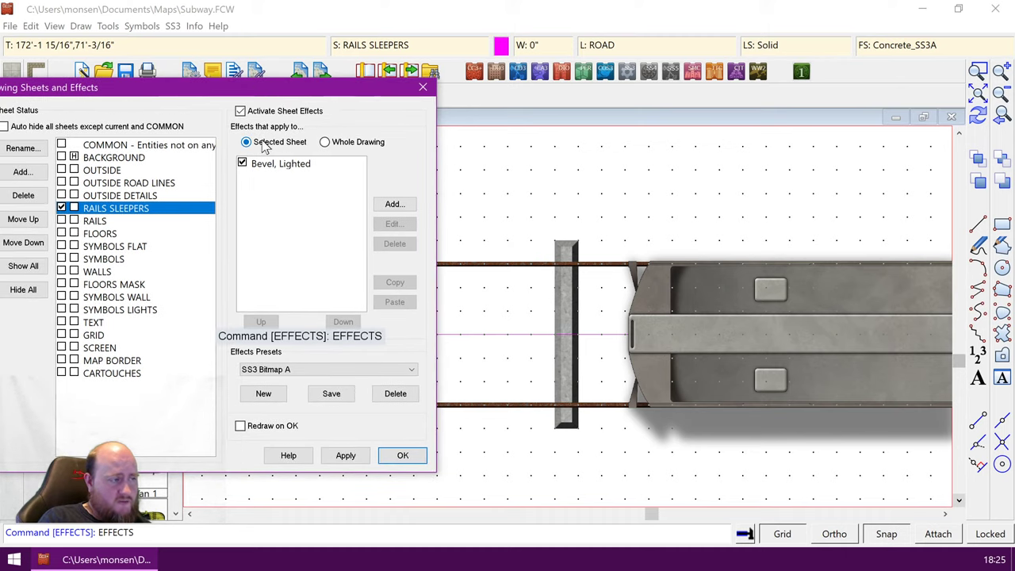
pyautogui.click(279, 164)
pyautogui.click(393, 224)
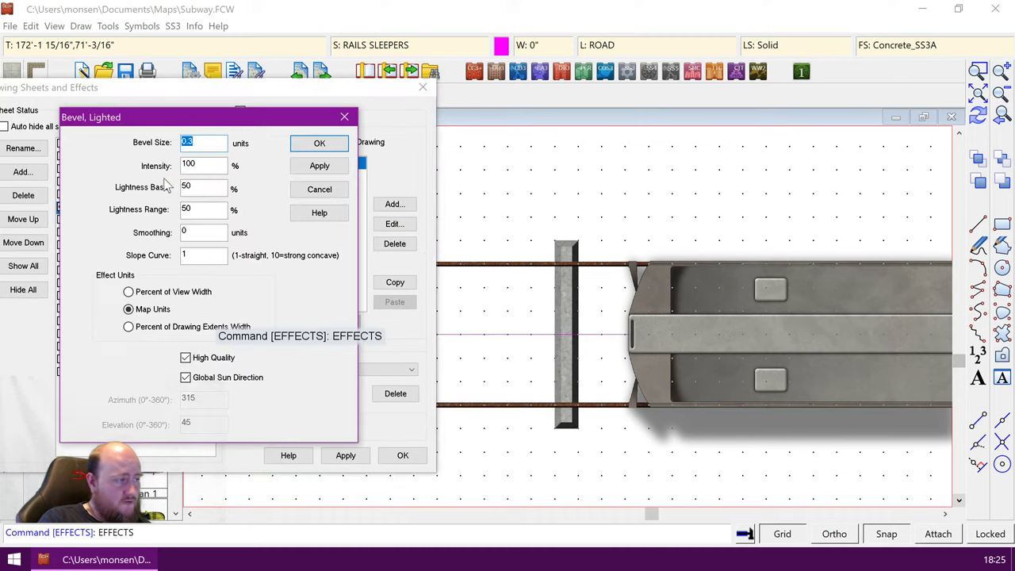
pyautogui.moveTo(189, 143); pyautogui.dragTo(196, 142)
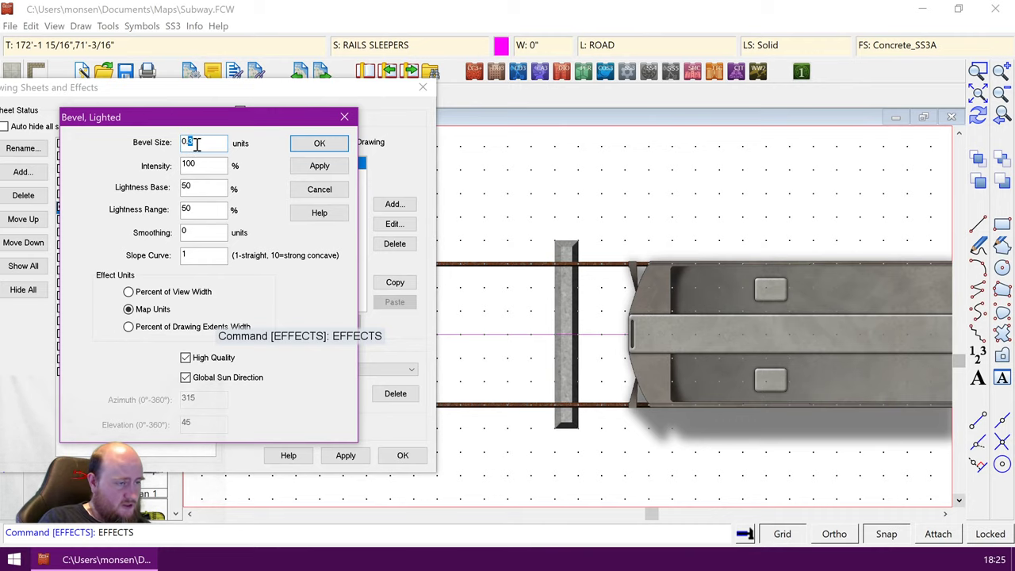
pyautogui.write('1')
pyautogui.click(318, 167)
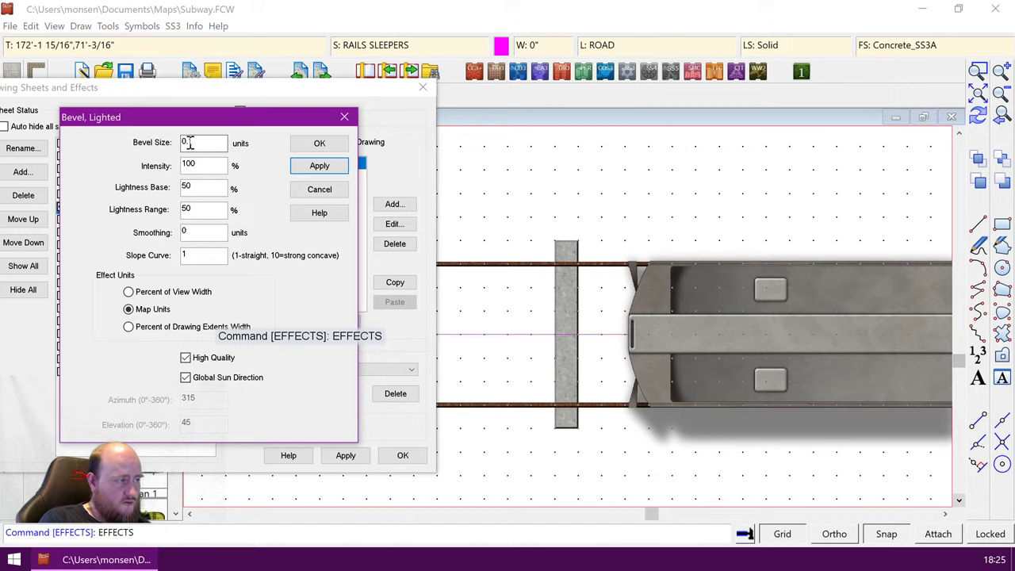
# - Set the sleeper bevel size to 0.15 units, accept the sheet effects and save the map
pyautogui.moveTo(189, 143); pyautogui.dragTo(199, 142)
pyautogui.write('5')
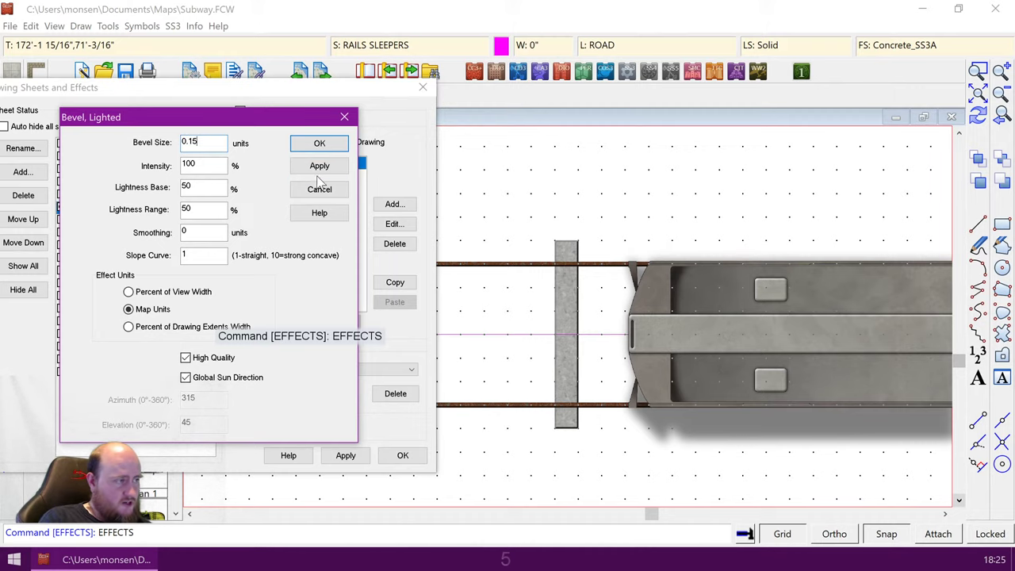
pyautogui.click(321, 168)
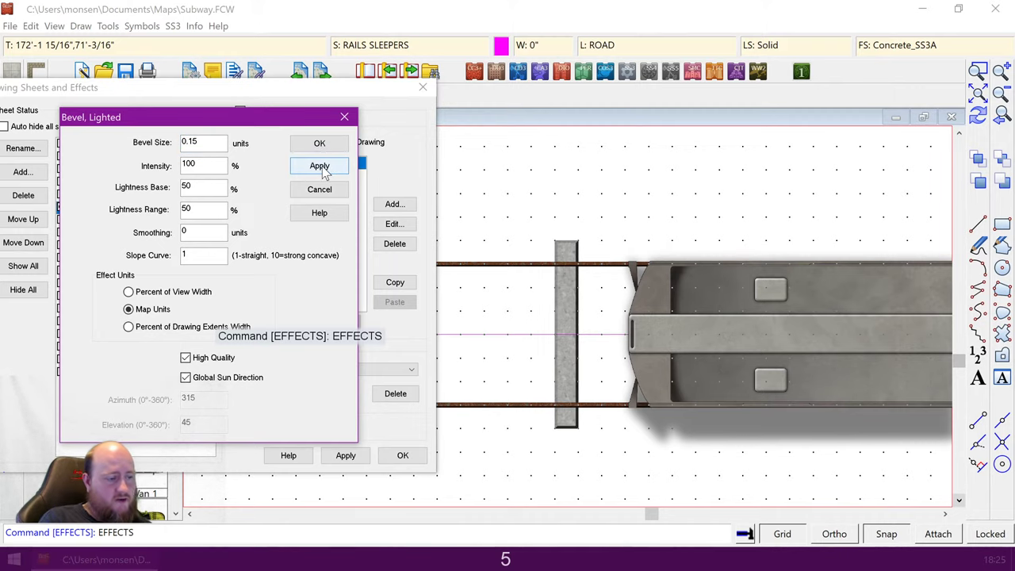
pyautogui.click(321, 145)
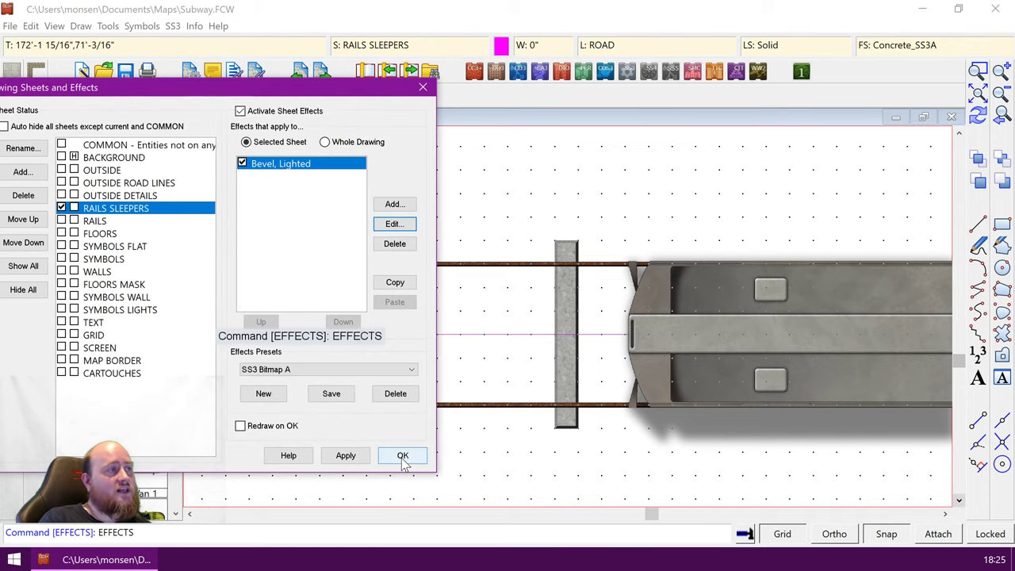
pyautogui.click(402, 456)
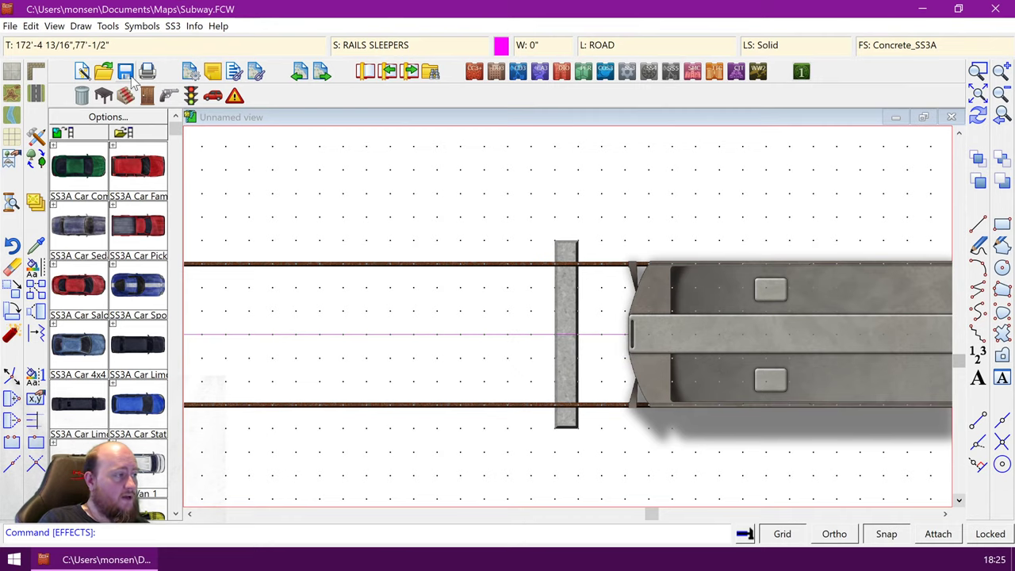
pyautogui.click(130, 77)
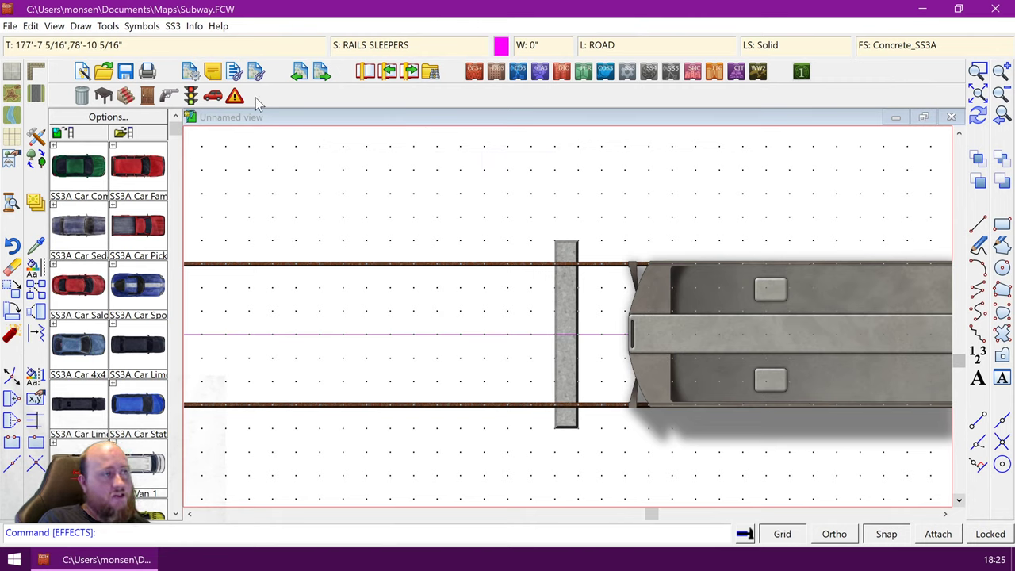
# - Define the concrete sleeper across the rails as a symbol named Sleeper, with no bounding entity and its origin at middle center
pyautogui.click(139, 27)
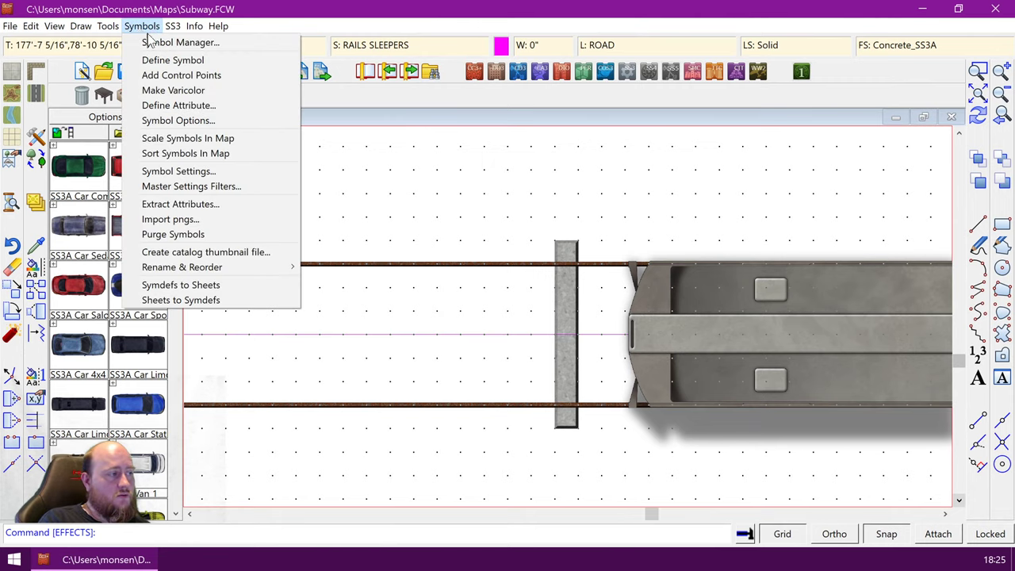
pyautogui.click(172, 64)
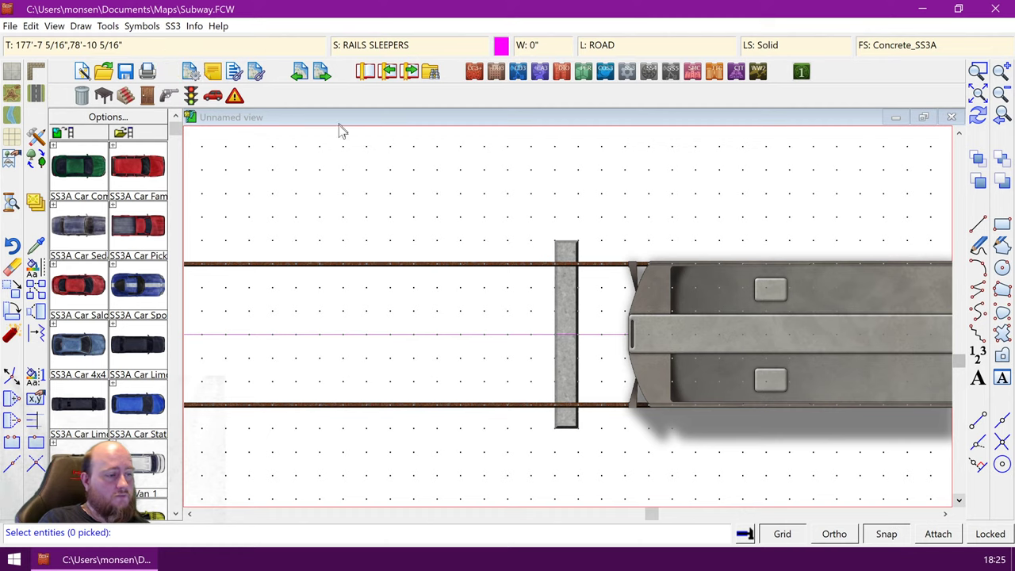
pyautogui.click(558, 250)
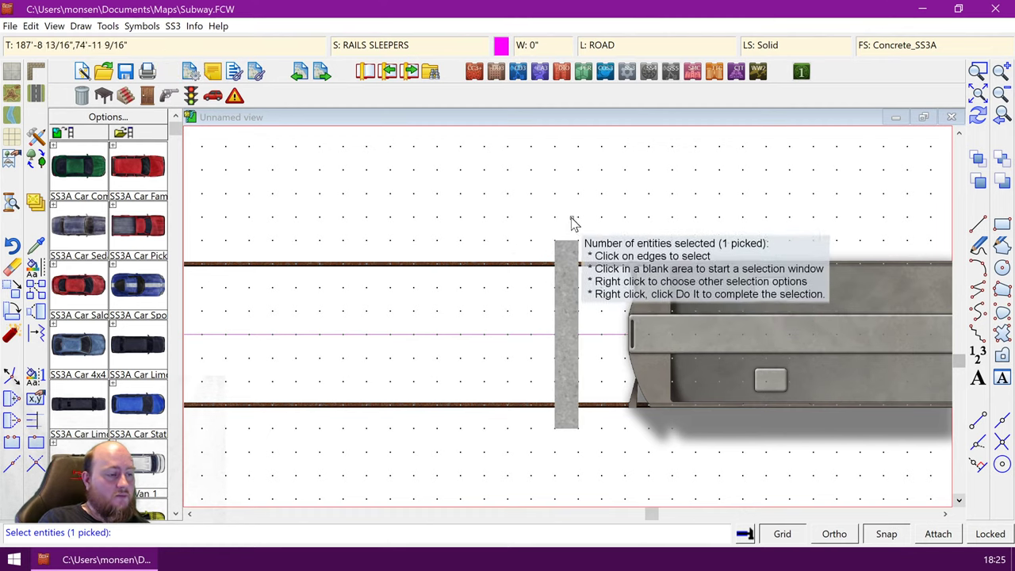
pyautogui.rightClick(539, 261)
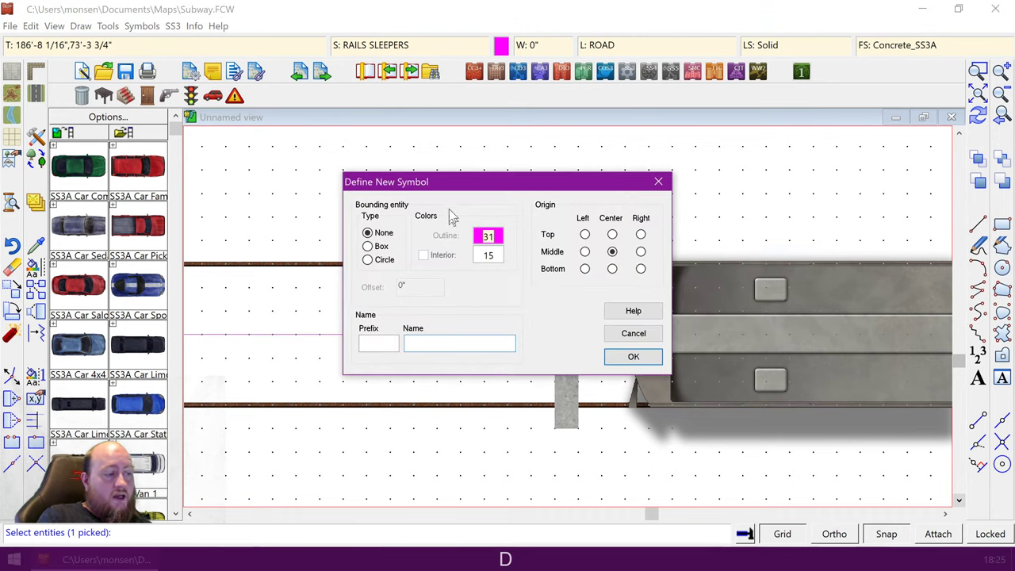
pyautogui.moveTo(507, 187); pyautogui.dragTo(347, 101)
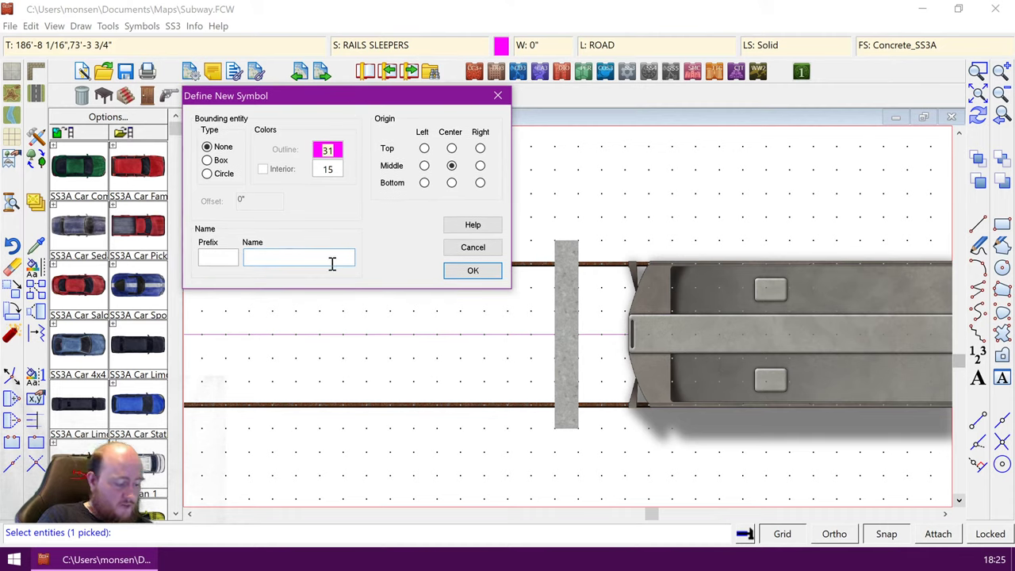
pyautogui.write('Sleepe')
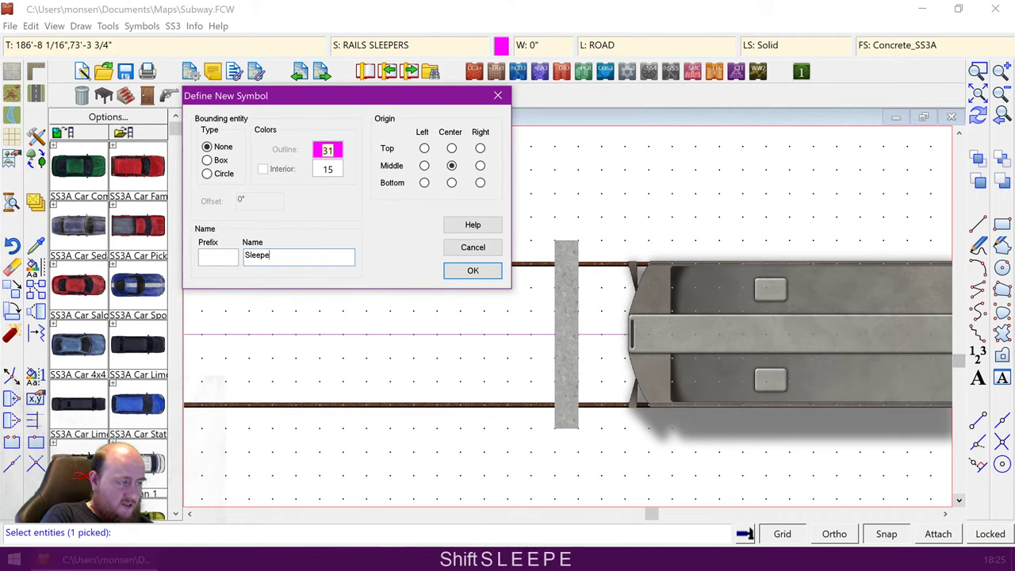
pyautogui.write('r')
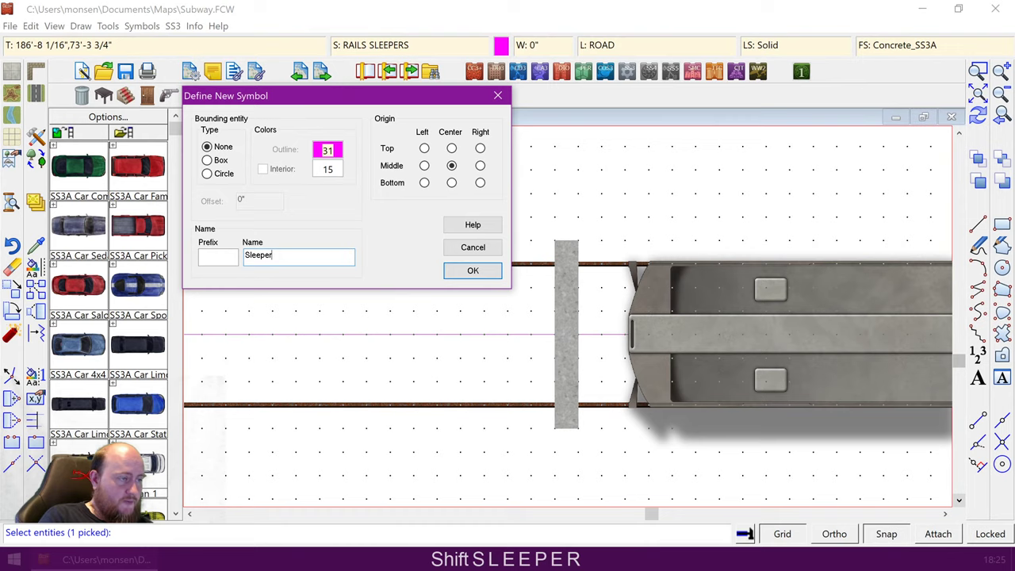
pyautogui.click(452, 172)
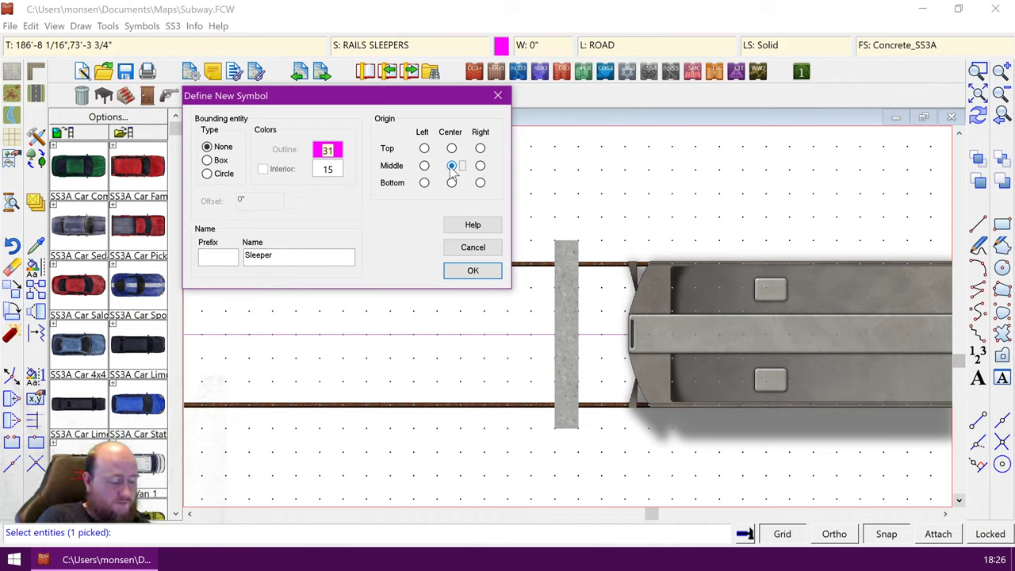
pyautogui.moveTo(355, 96); pyautogui.dragTo(331, 129)
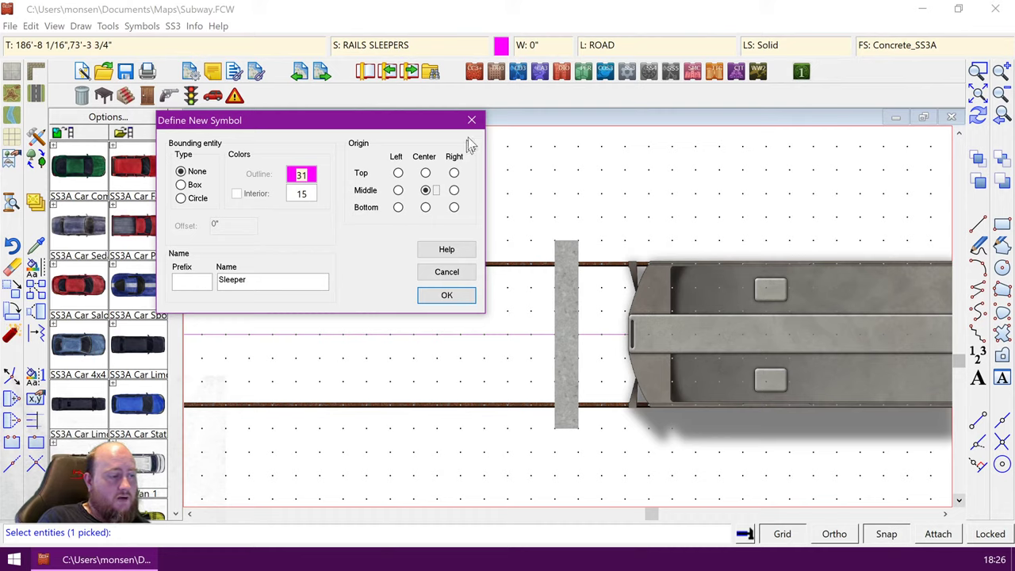
pyautogui.click(425, 191)
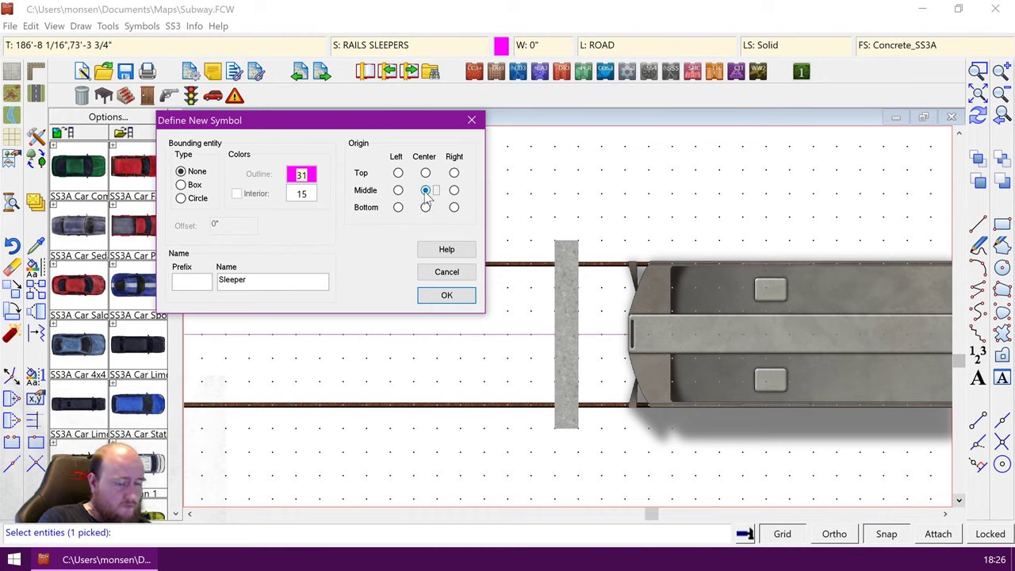
pyautogui.click(452, 297)
pyautogui.hotkey('ctrl', 'r')
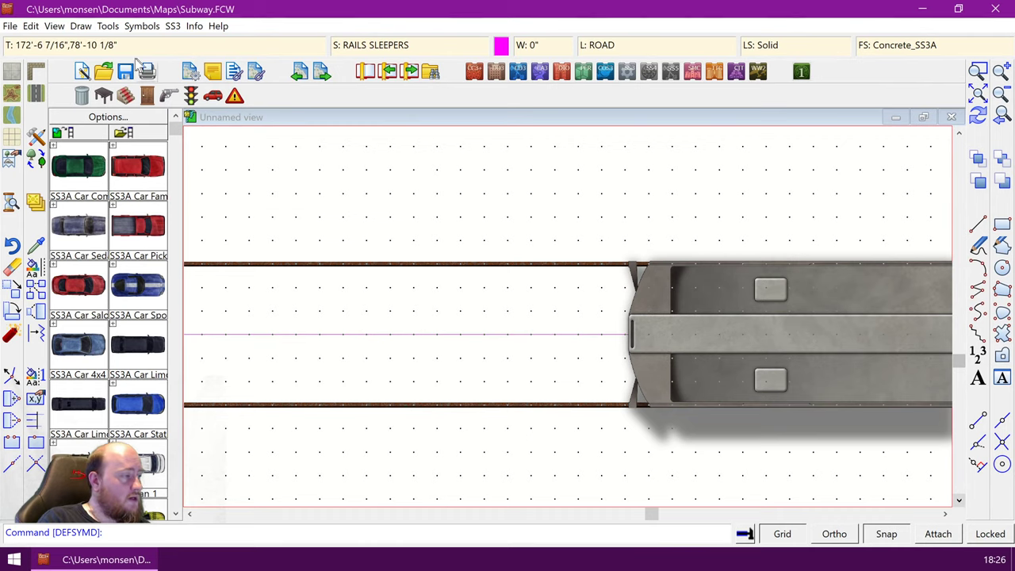
# - Look for the Sleeper definition in the Symbol Manager's list and close the manager
pyautogui.click(140, 26)
pyautogui.click(167, 42)
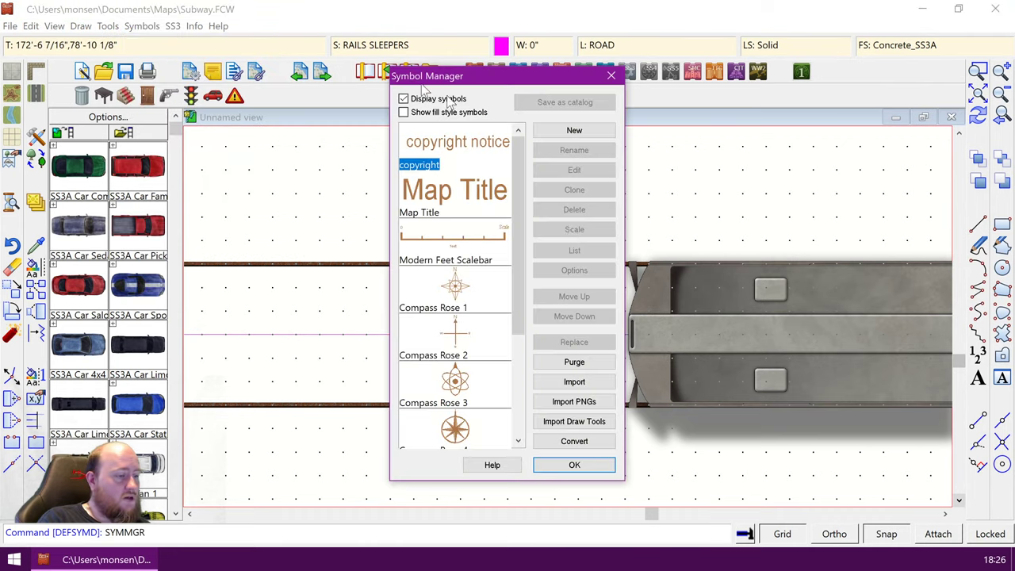
pyautogui.moveTo(521, 246); pyautogui.dragTo(520, 345)
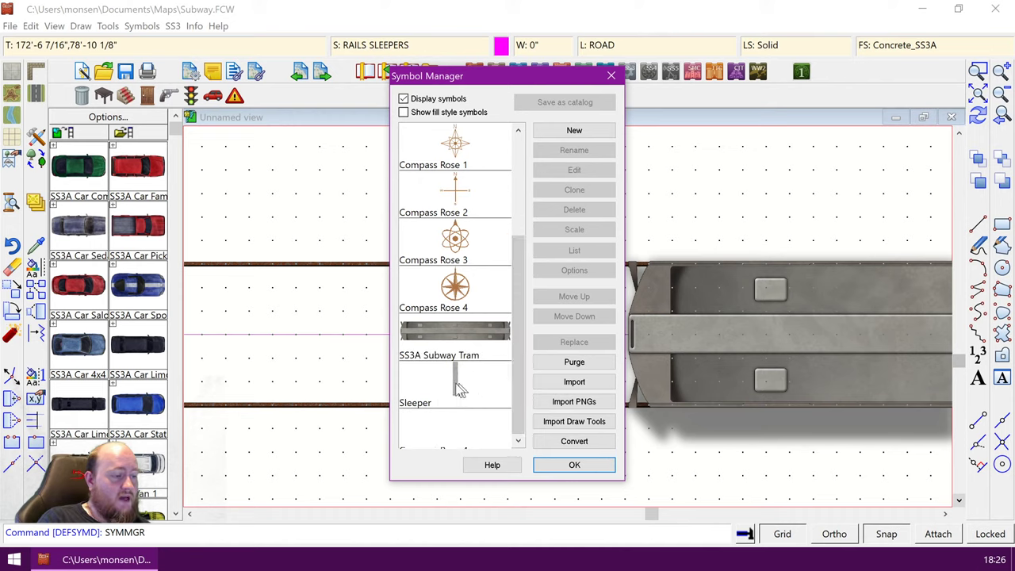
pyautogui.click(593, 467)
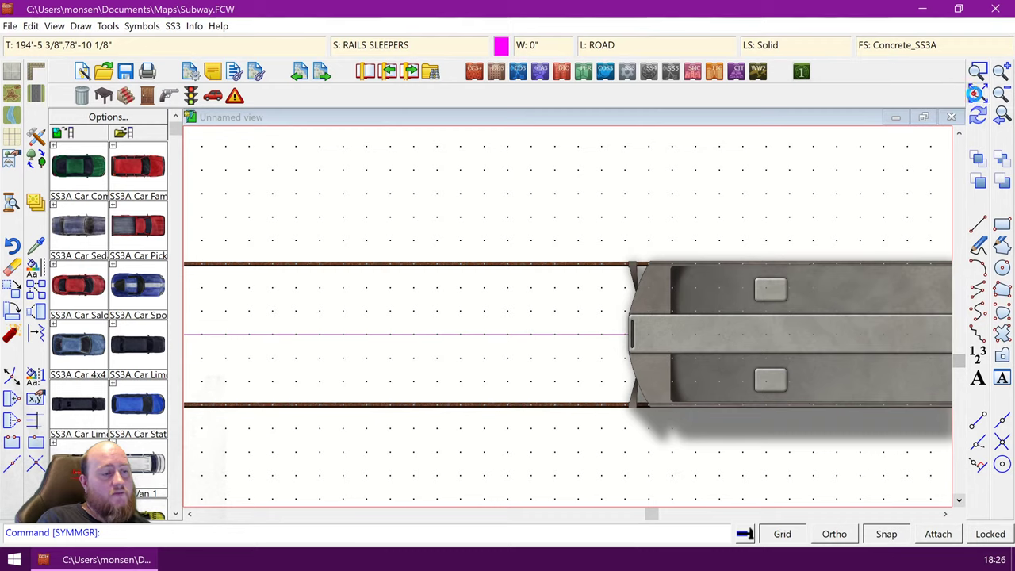
# - Hide the grid with the curved section of the tracks in close view
pyautogui.click(979, 94)
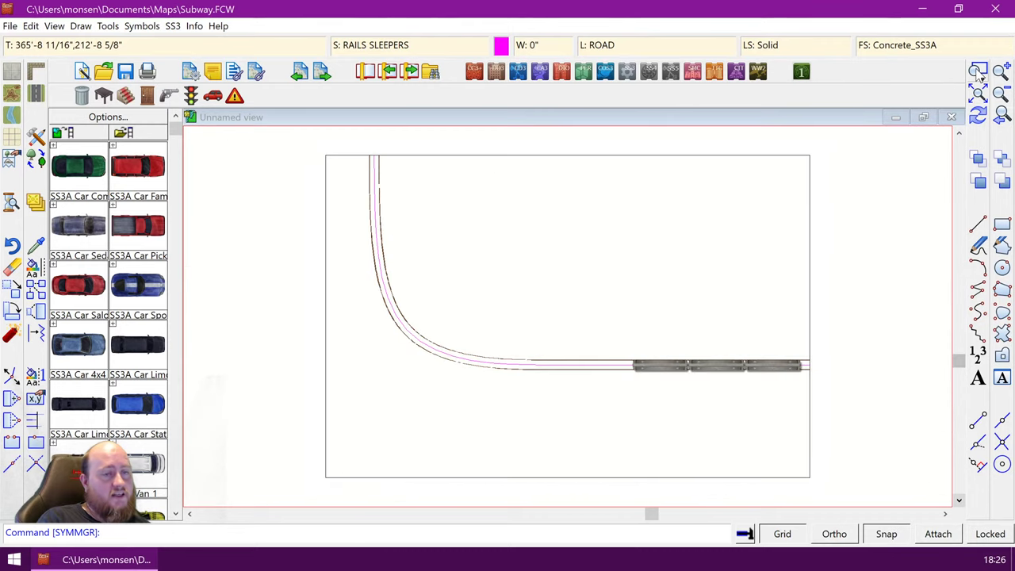
pyautogui.click(979, 68)
pyautogui.click(378, 298)
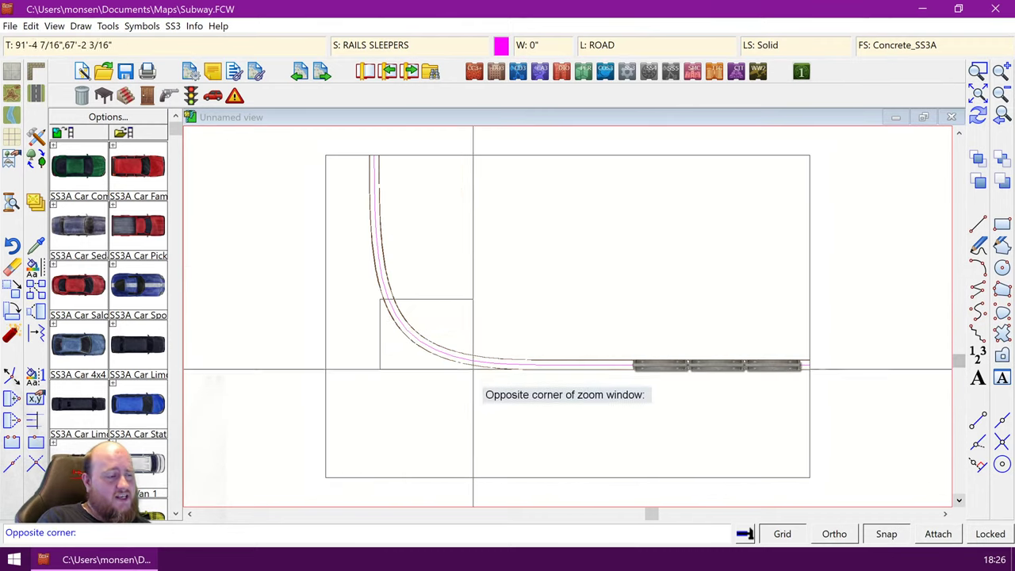
pyautogui.click(477, 382)
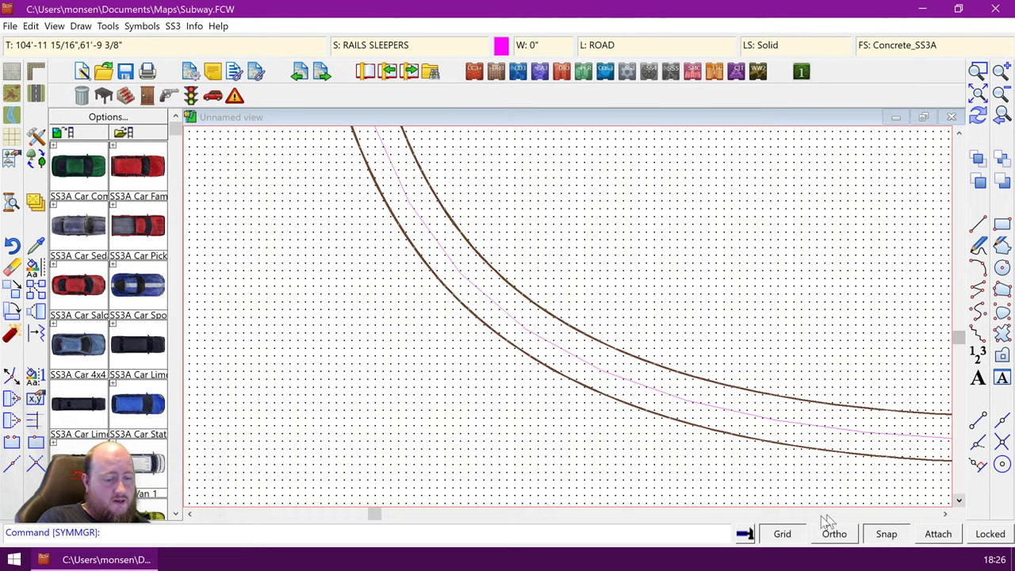
pyautogui.click(783, 533)
# - Erase the angular magenta centre line between the curved rails
pyautogui.click(979, 68)
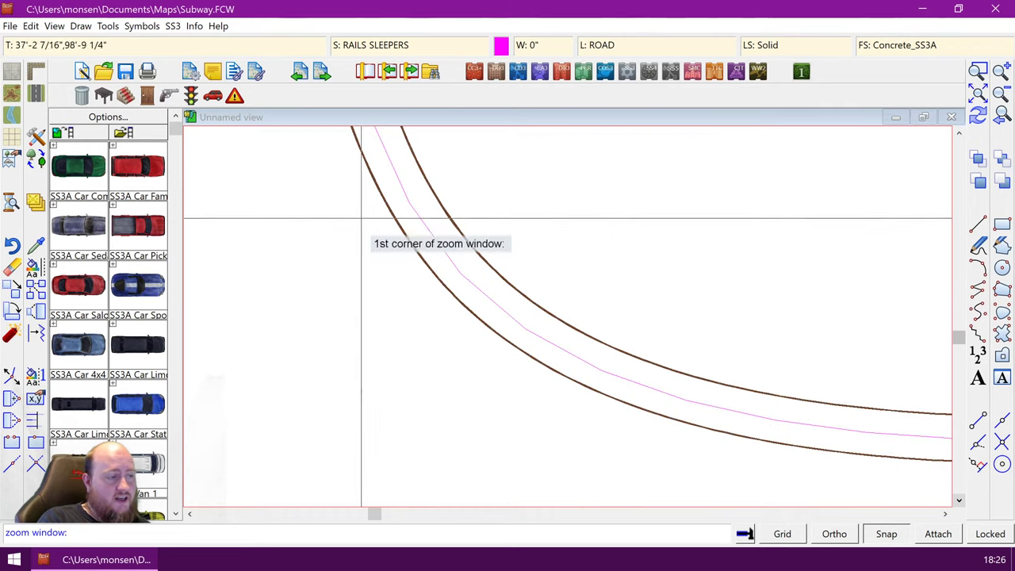
pyautogui.click(372, 185)
pyautogui.click(608, 367)
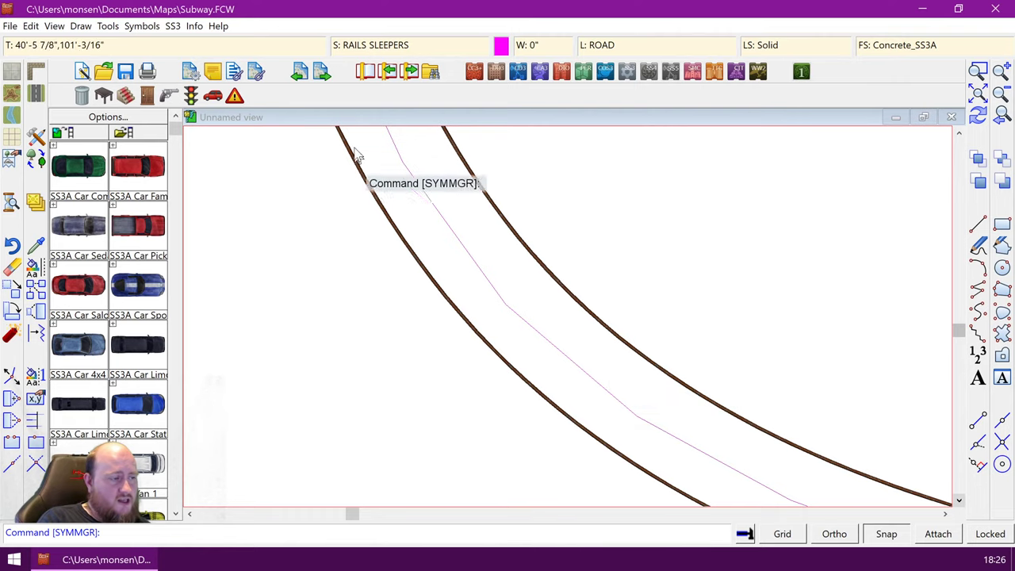
pyautogui.click(1001, 93)
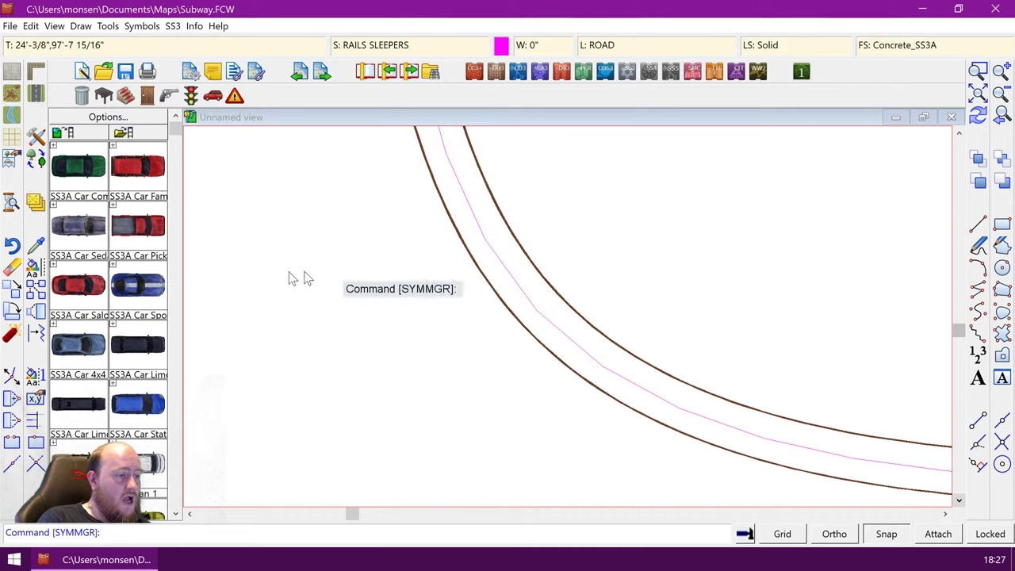
pyautogui.click(11, 267)
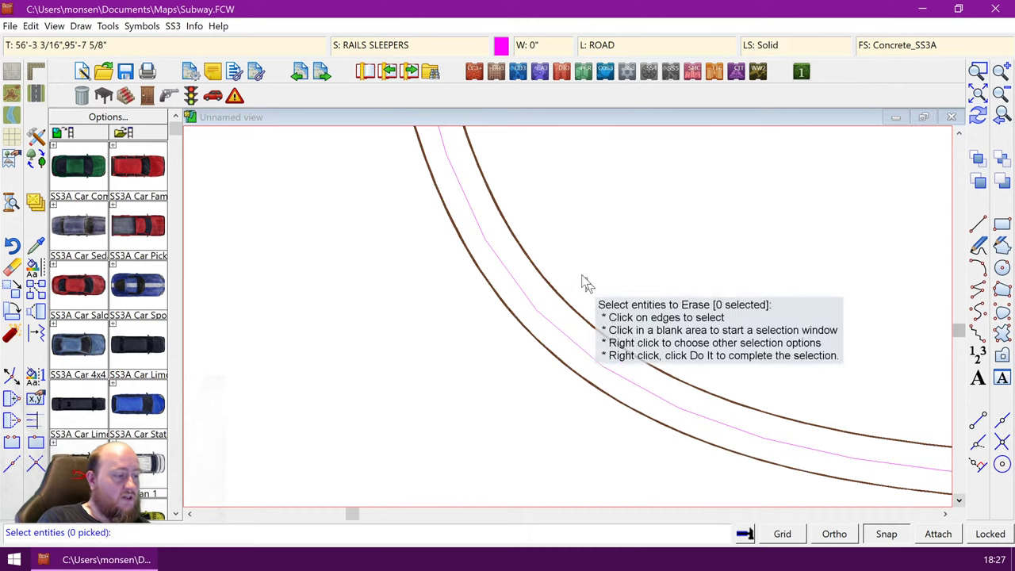
pyautogui.click(488, 241)
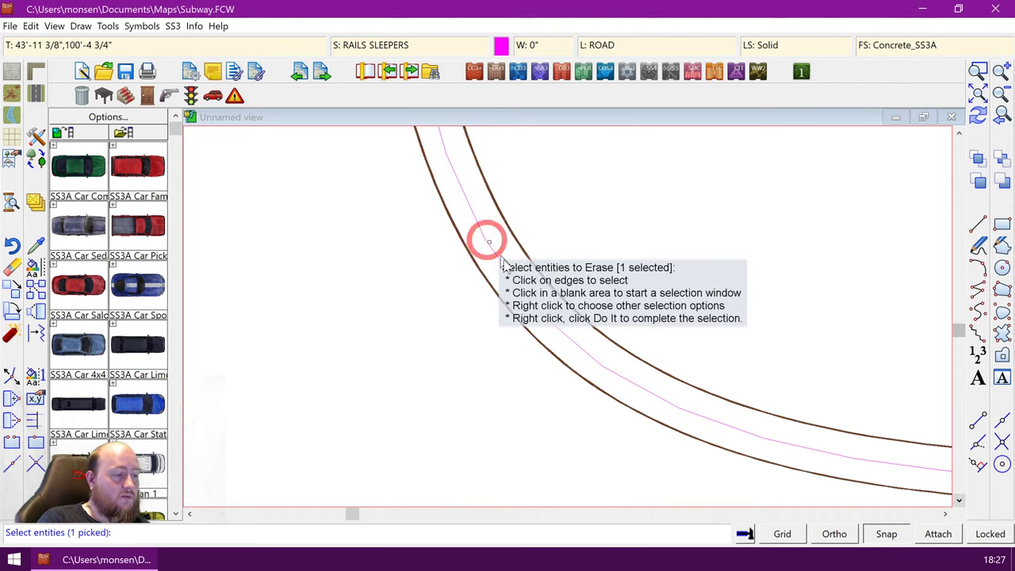
pyautogui.press('Return')
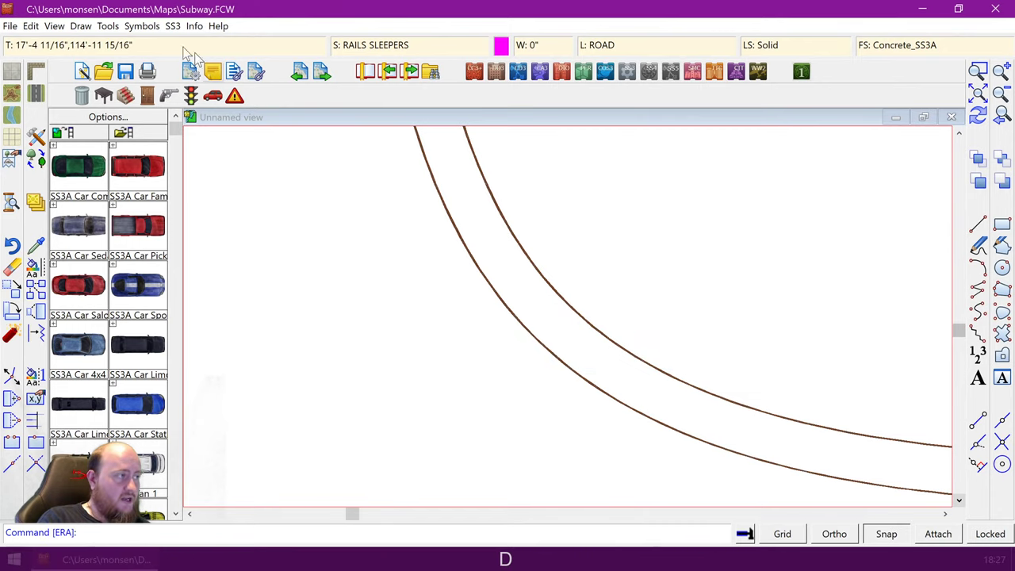
# - Draw a new centre line by offsetting the outer curved rail 3 units inward with the Offset One method
pyautogui.click(109, 26)
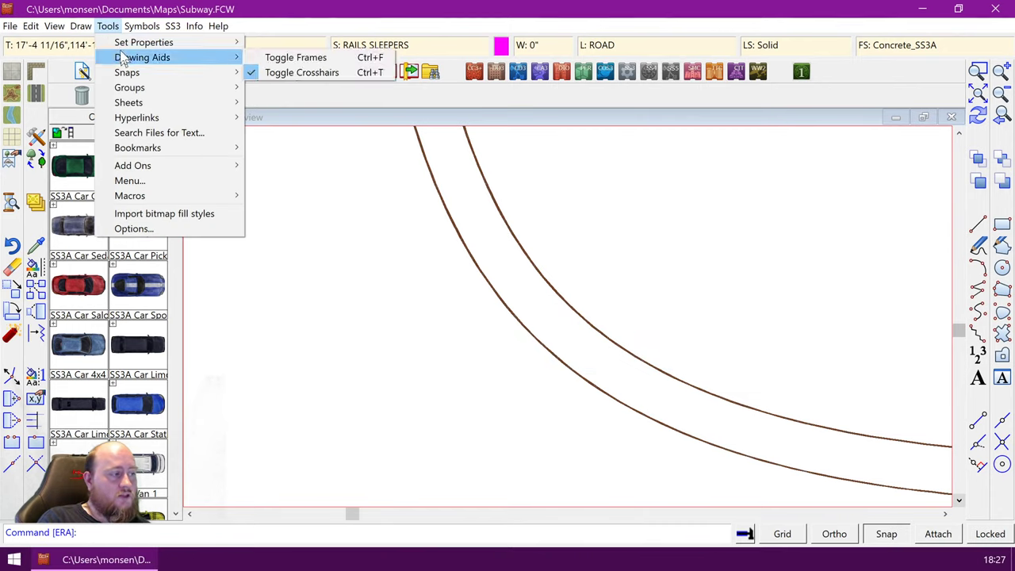
pyautogui.moveTo(80, 29)
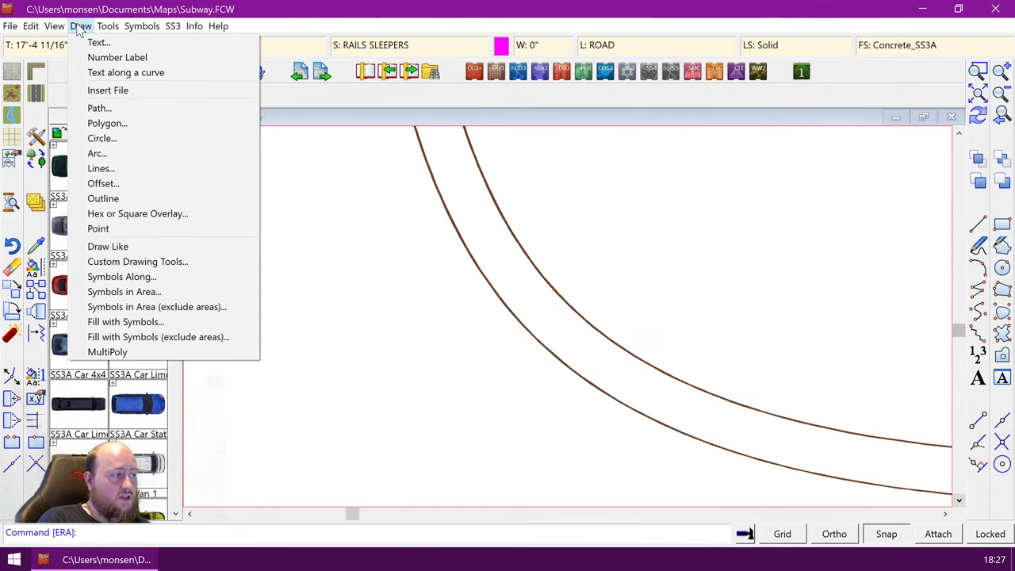
pyautogui.click(131, 184)
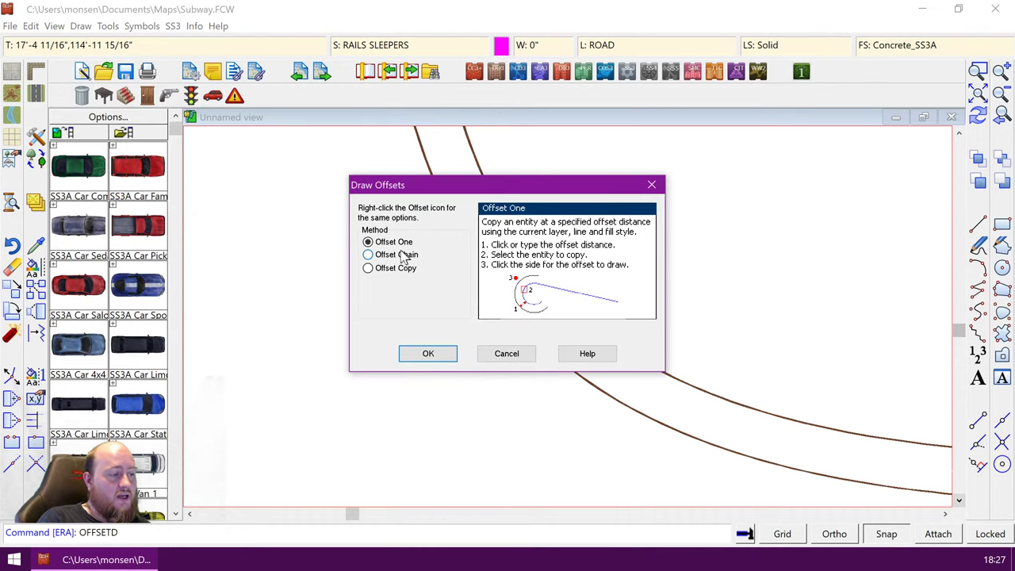
pyautogui.click(431, 355)
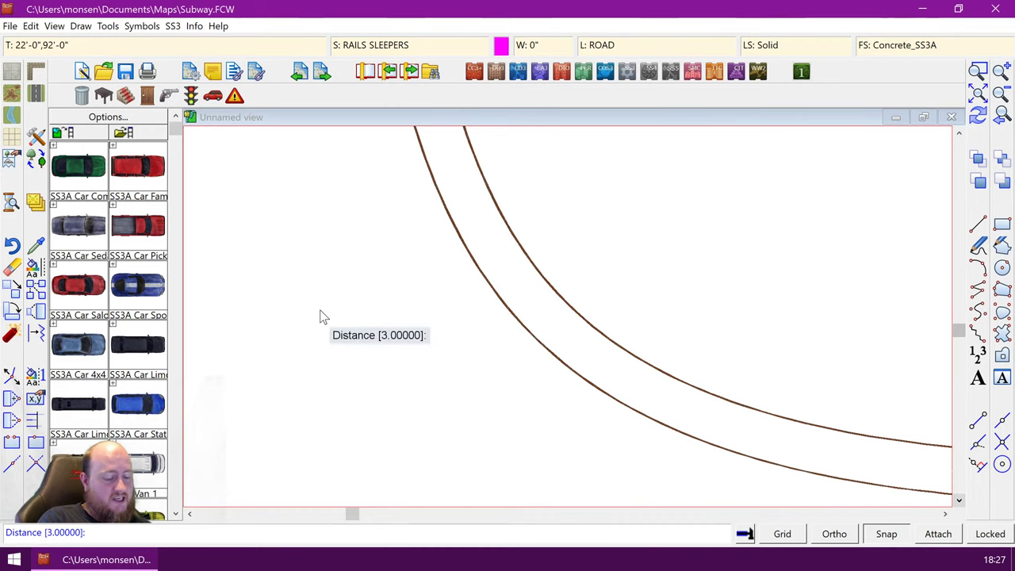
pyautogui.press('Return')
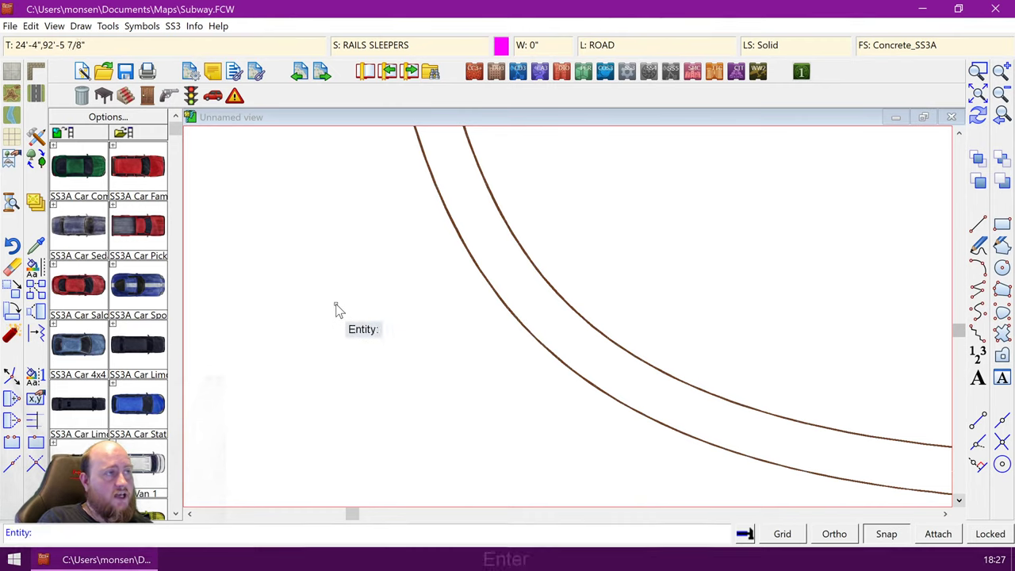
pyautogui.click(528, 335)
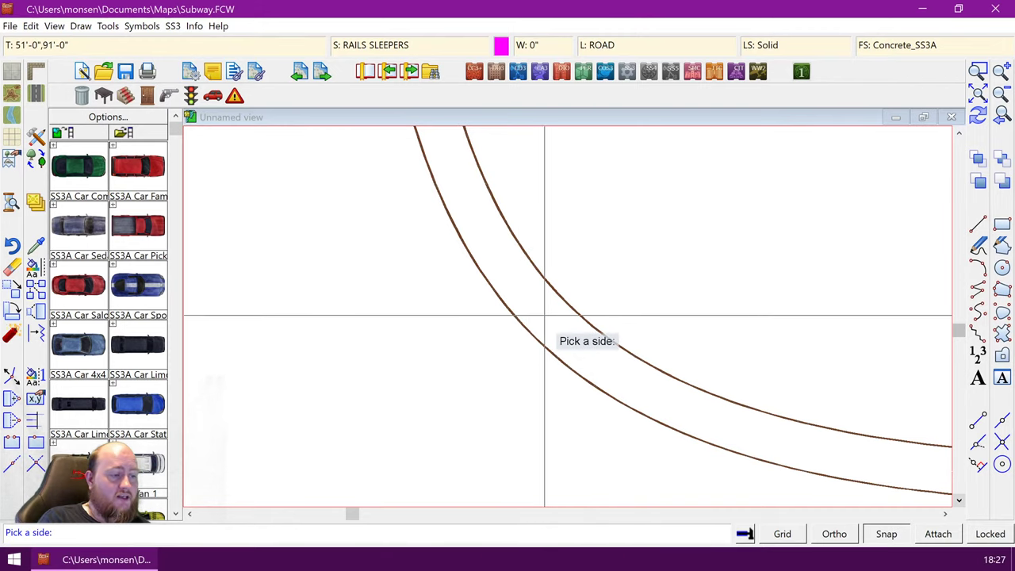
pyautogui.click(544, 315)
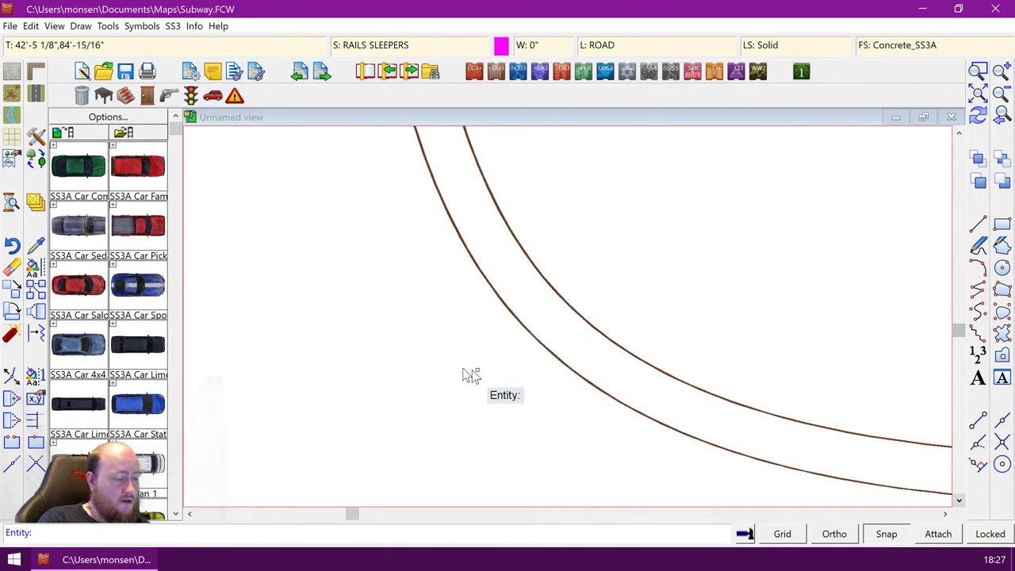
pyautogui.press('Escape')
pyautogui.press('Escape')
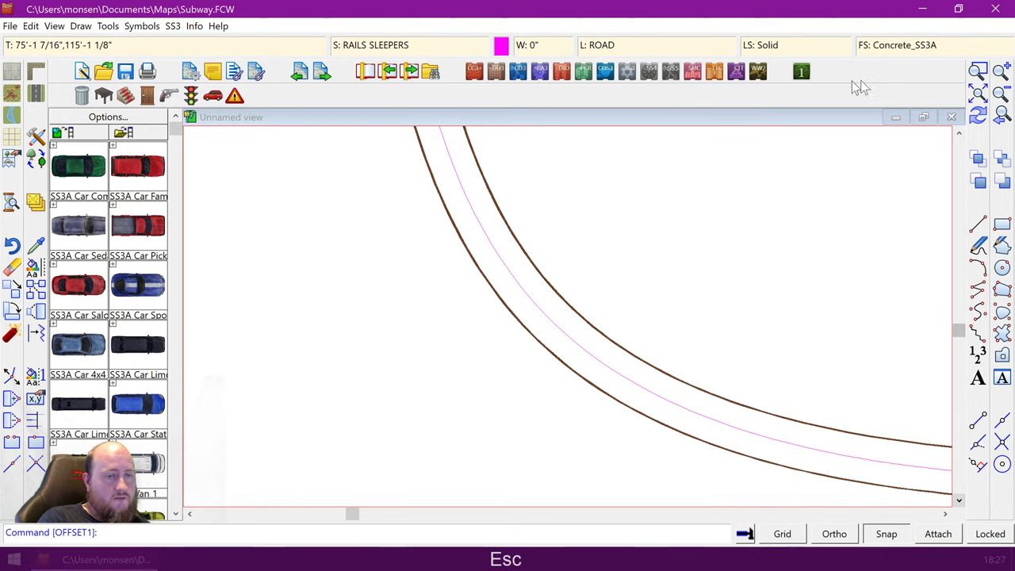
# - Examine how smoothly the new centre line follows the rails through the curve, and return to the whole map
pyautogui.click(977, 71)
pyautogui.click(436, 201)
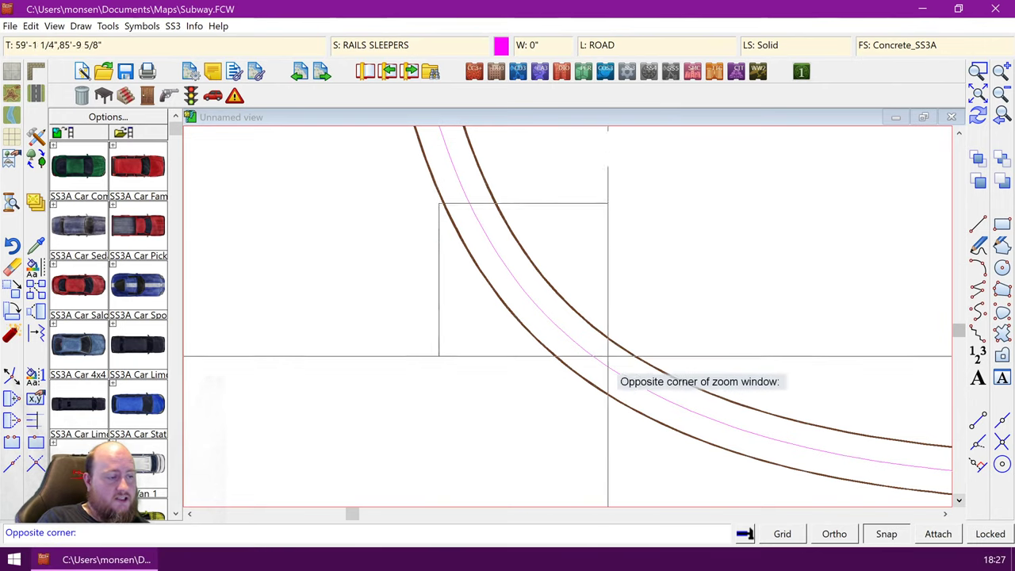
pyautogui.click(607, 360)
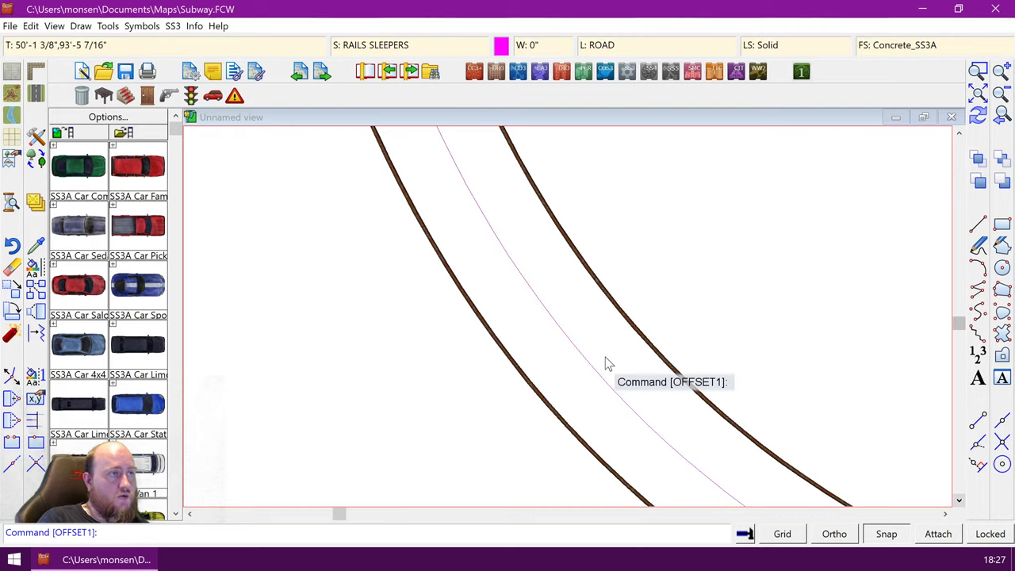
pyautogui.click(977, 93)
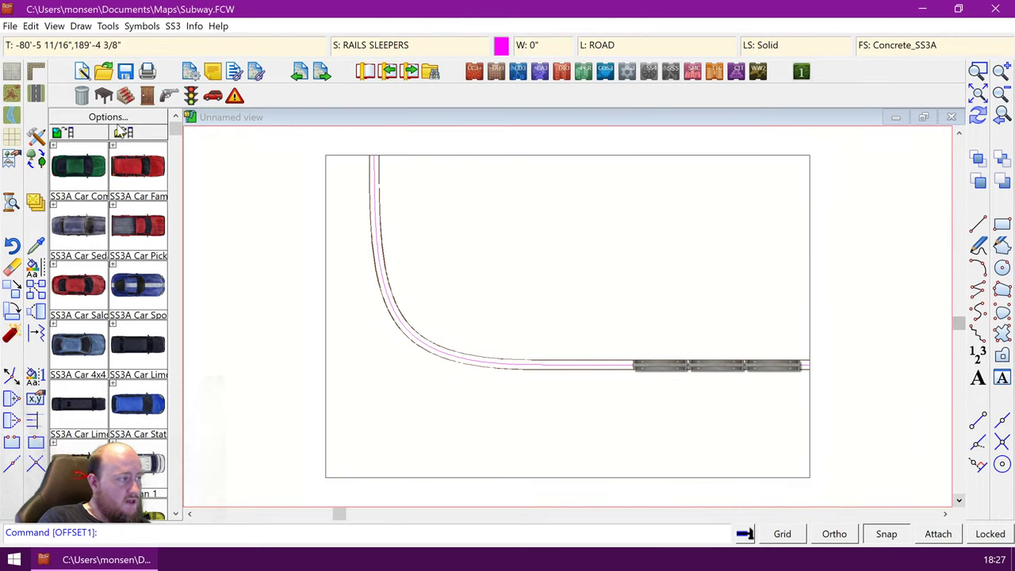
# - Open the Symbols Along settings and look through the symbols available in the current catalog
pyautogui.click(106, 73)
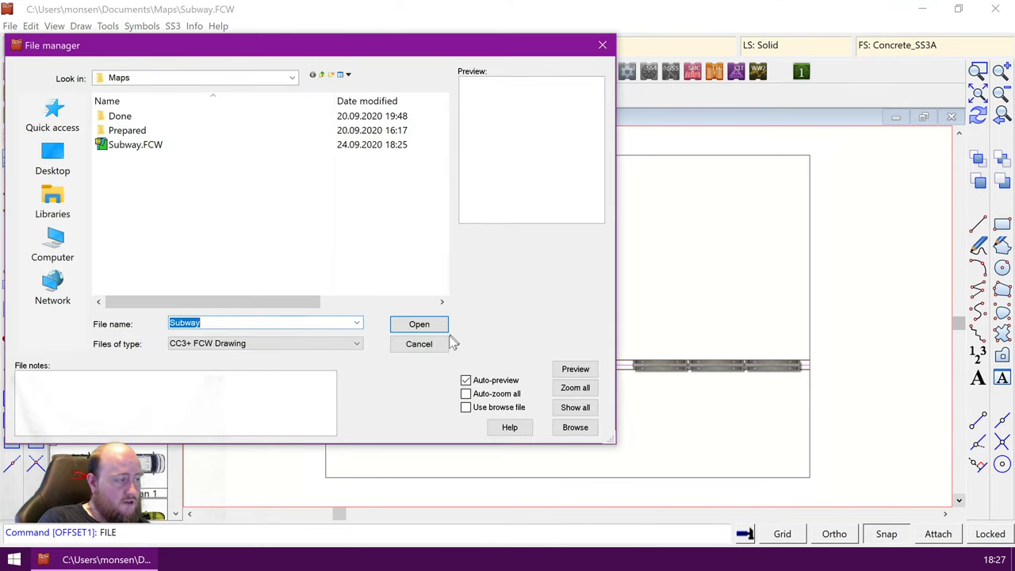
pyautogui.click(420, 344)
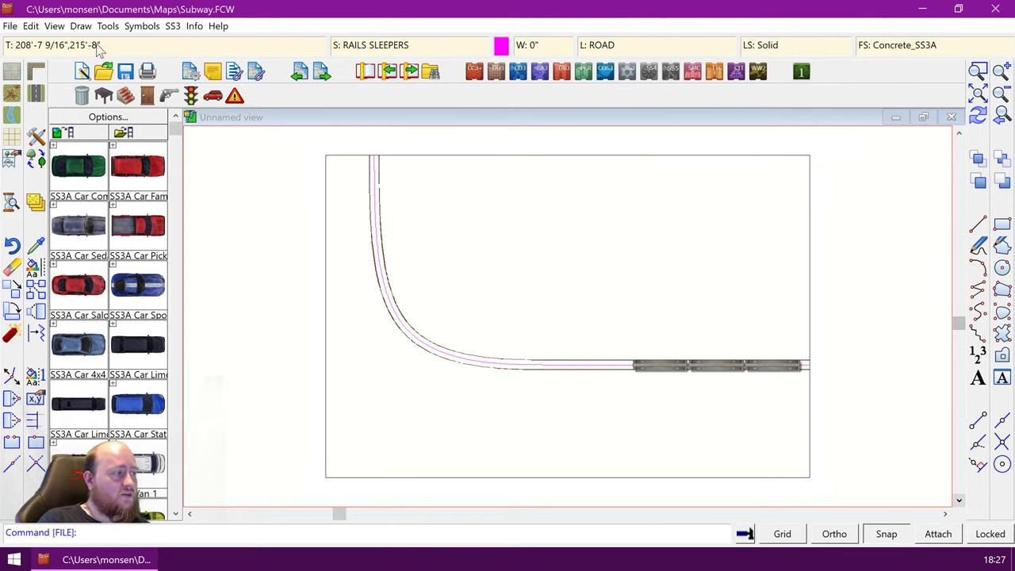
pyautogui.click(76, 27)
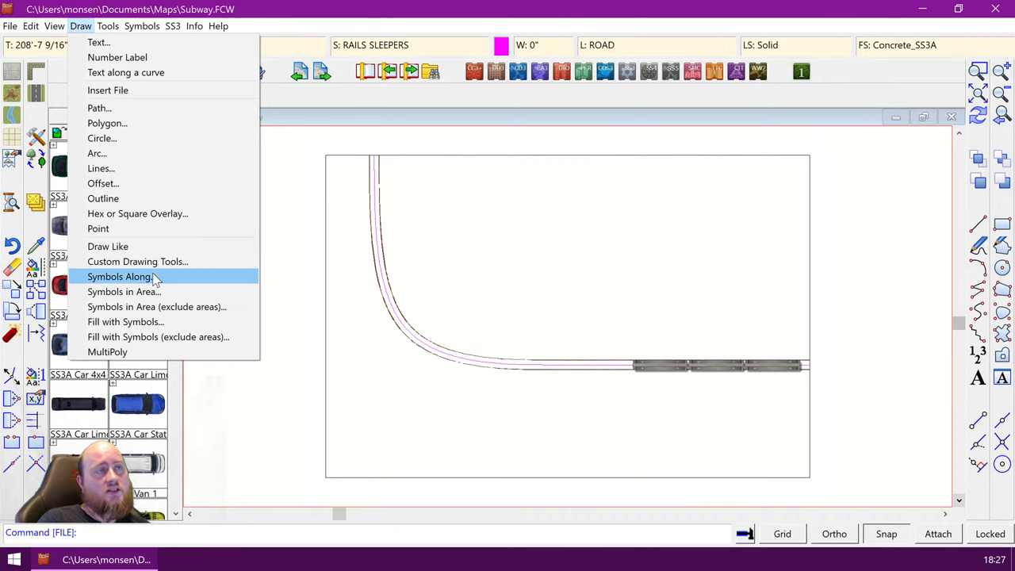
pyautogui.click(119, 277)
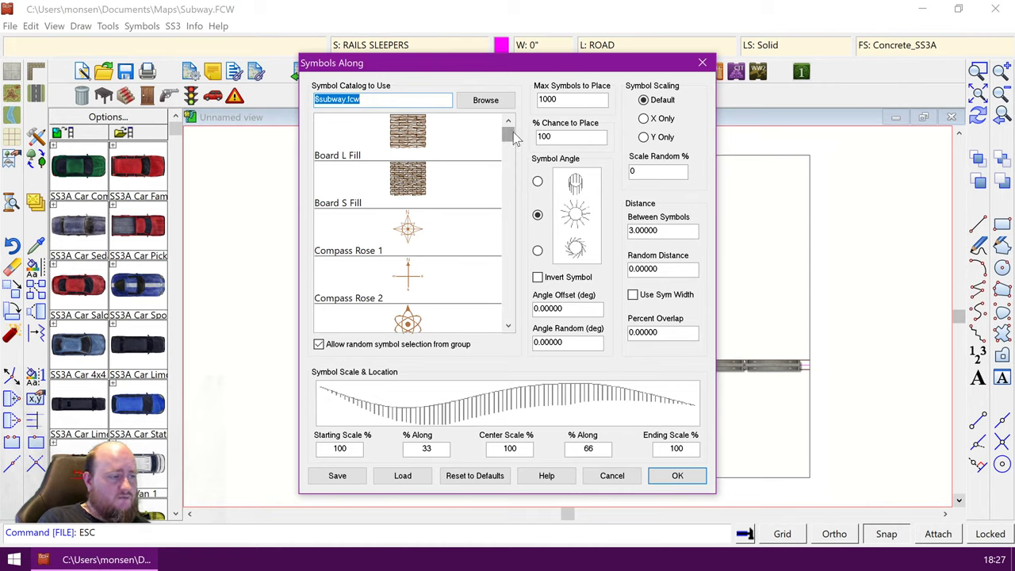
pyautogui.moveTo(510, 132); pyautogui.dragTo(513, 148)
pyautogui.scroll(3, 513, 149)
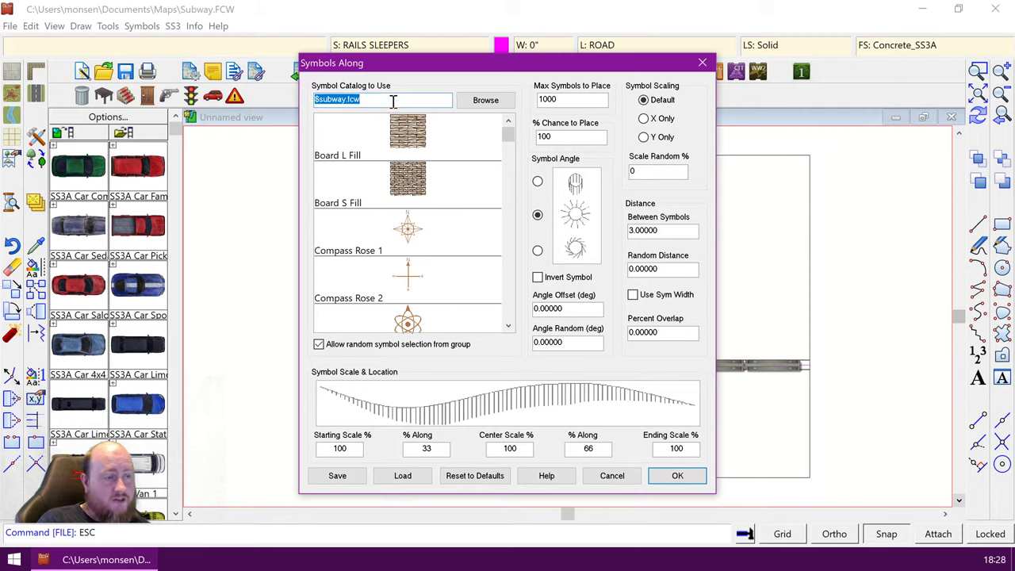
# - Browse for a symbol catalog in the Maps folder and filter the file list with *.fcw
pyautogui.click(483, 100)
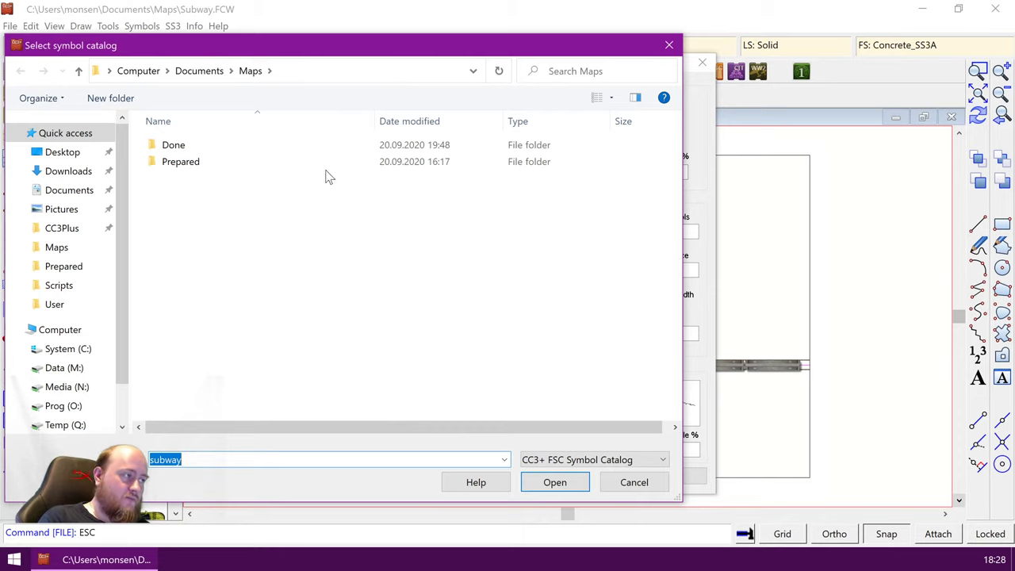
pyautogui.moveTo(387, 53); pyautogui.dragTo(510, 39)
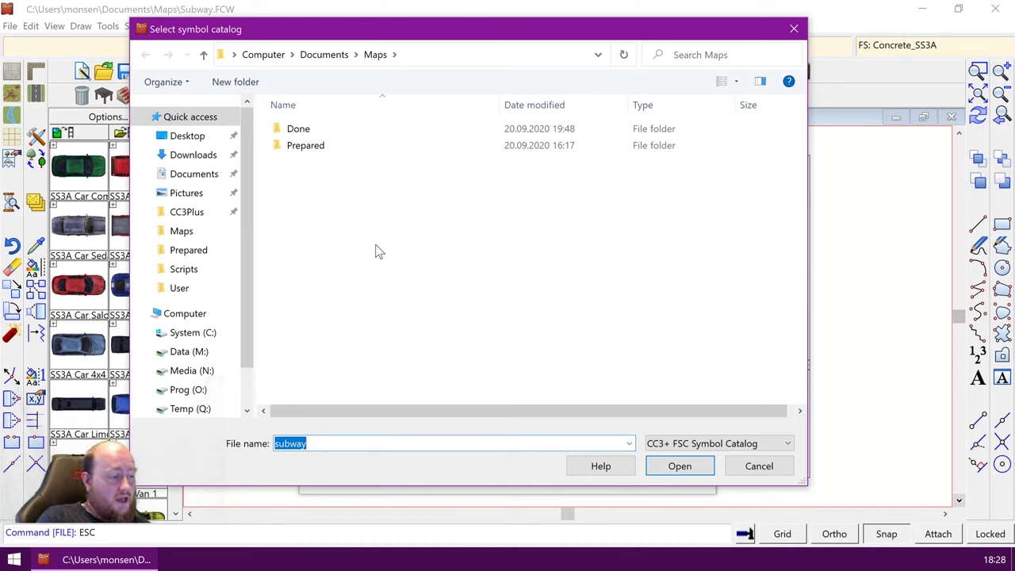
pyautogui.click(398, 448)
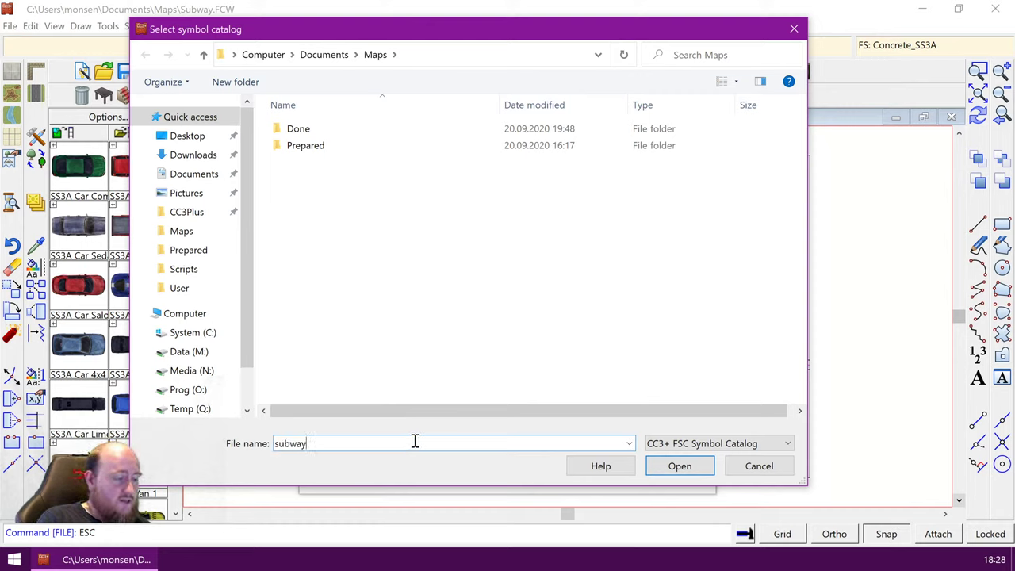
pyautogui.click(730, 444)
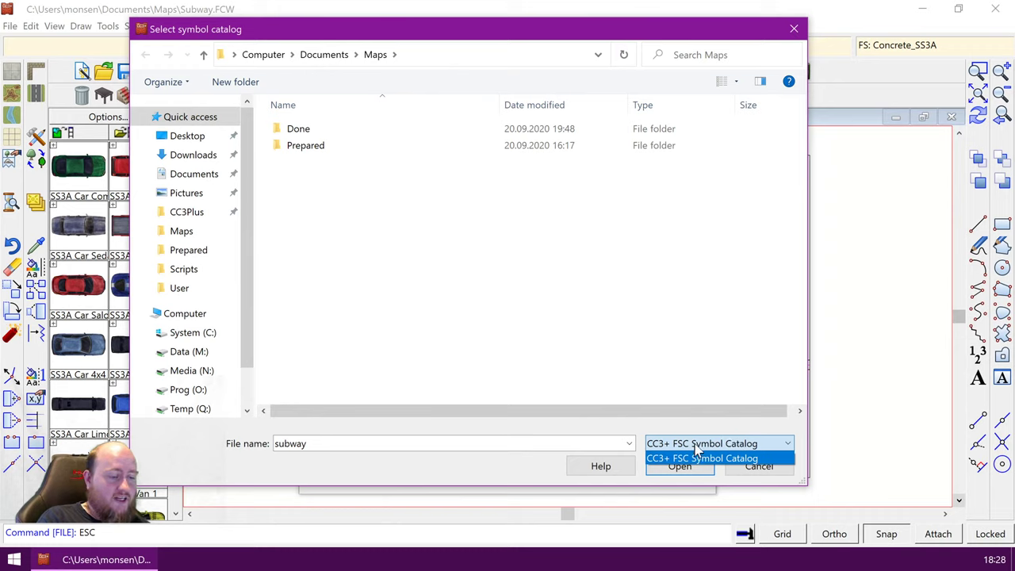
pyautogui.click(702, 458)
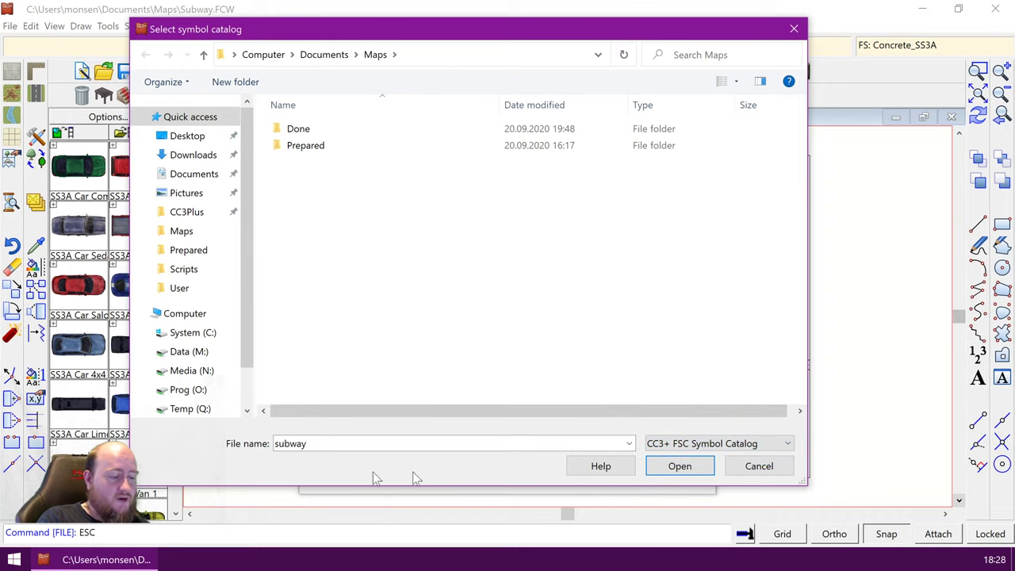
pyautogui.doubleClick(331, 443)
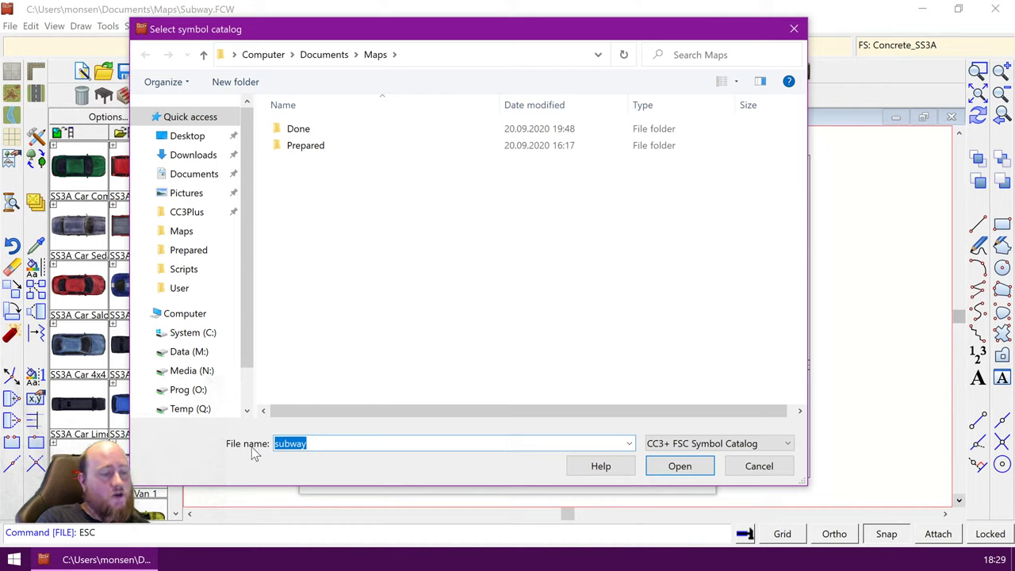
pyautogui.write('*.f')
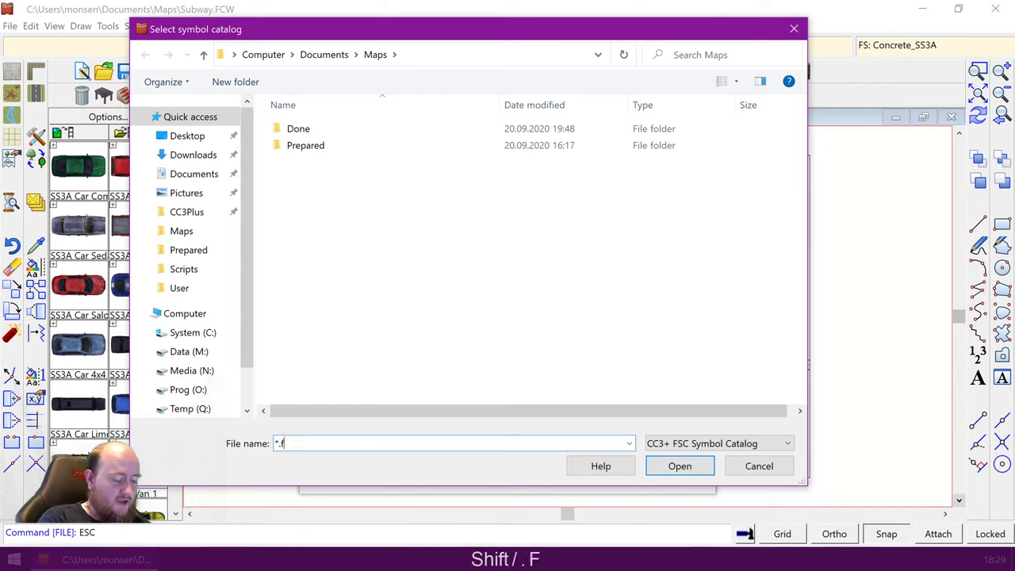
pyautogui.write('cw')
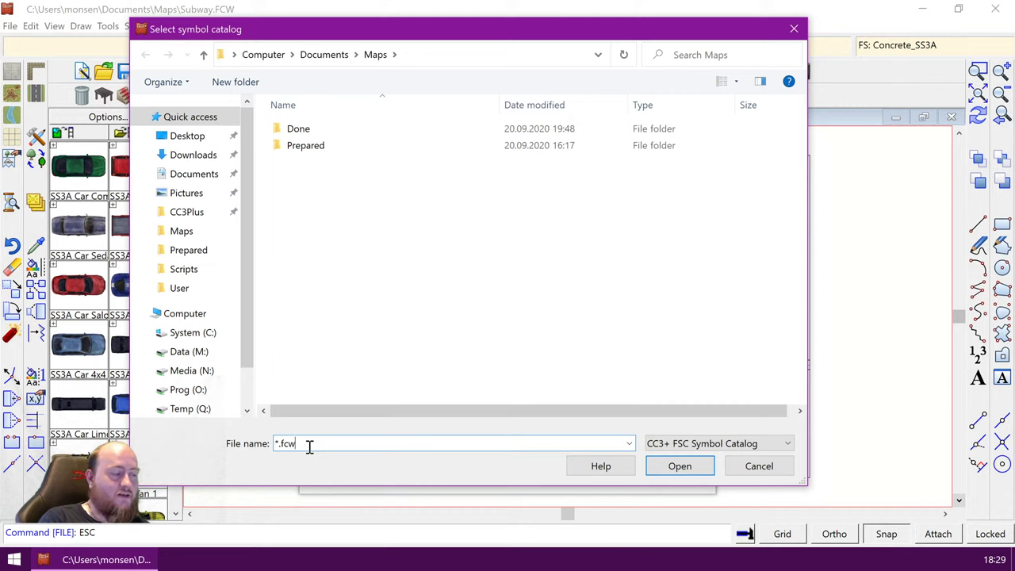
pyautogui.press('Return')
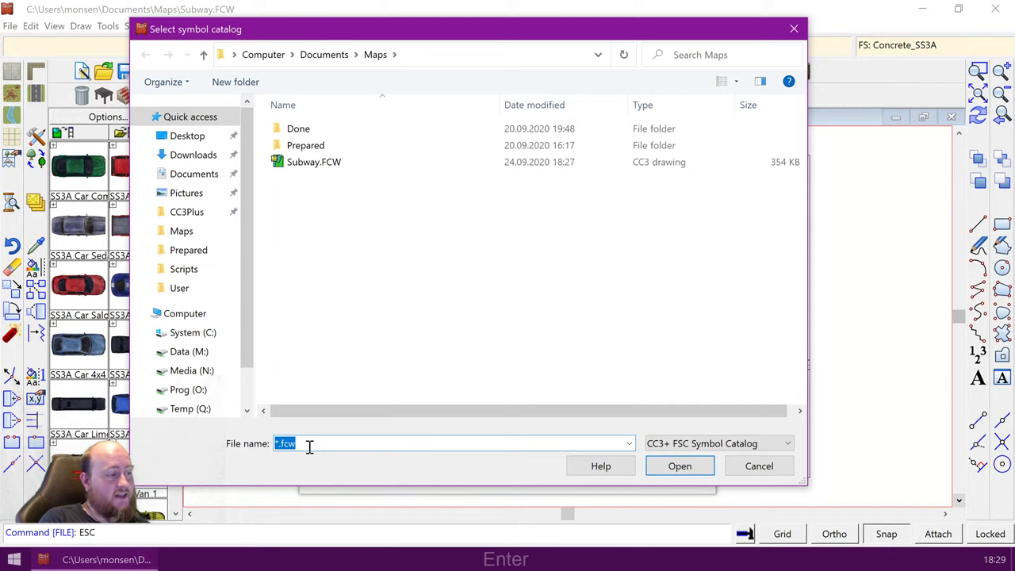
# - Load Subway.FCW as the symbol catalog, select its Sleeper symbol, and close the Symbols Along settings without placing anything
pyautogui.click(309, 166)
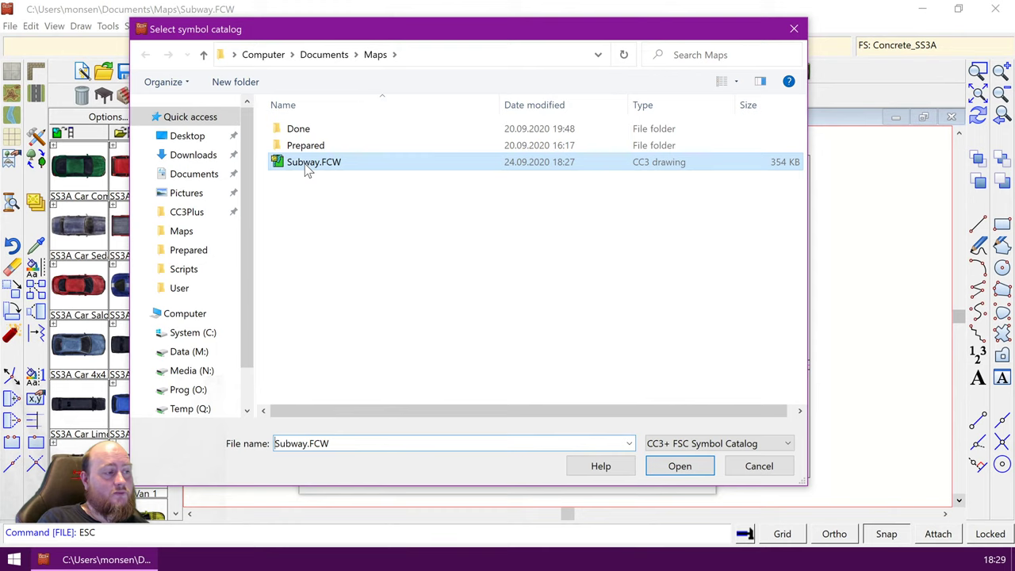
pyautogui.click(674, 471)
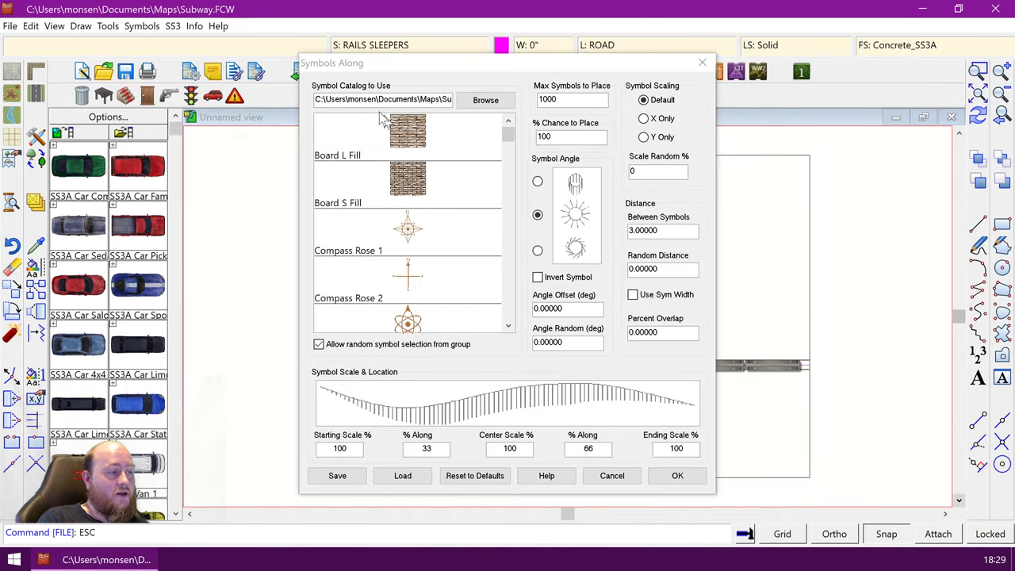
pyautogui.moveTo(329, 99); pyautogui.dragTo(458, 101)
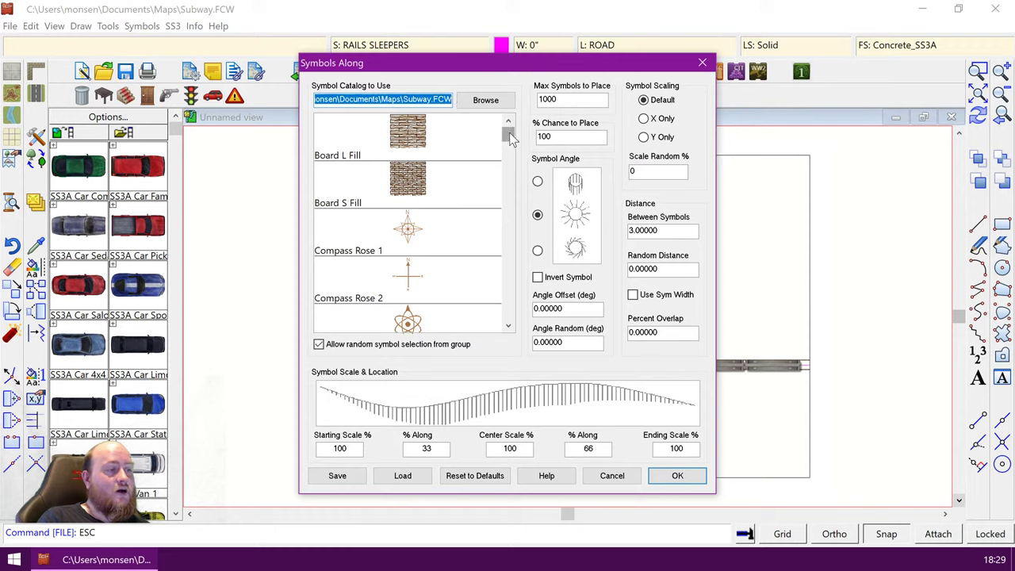
pyautogui.moveTo(509, 133); pyautogui.dragTo(521, 294)
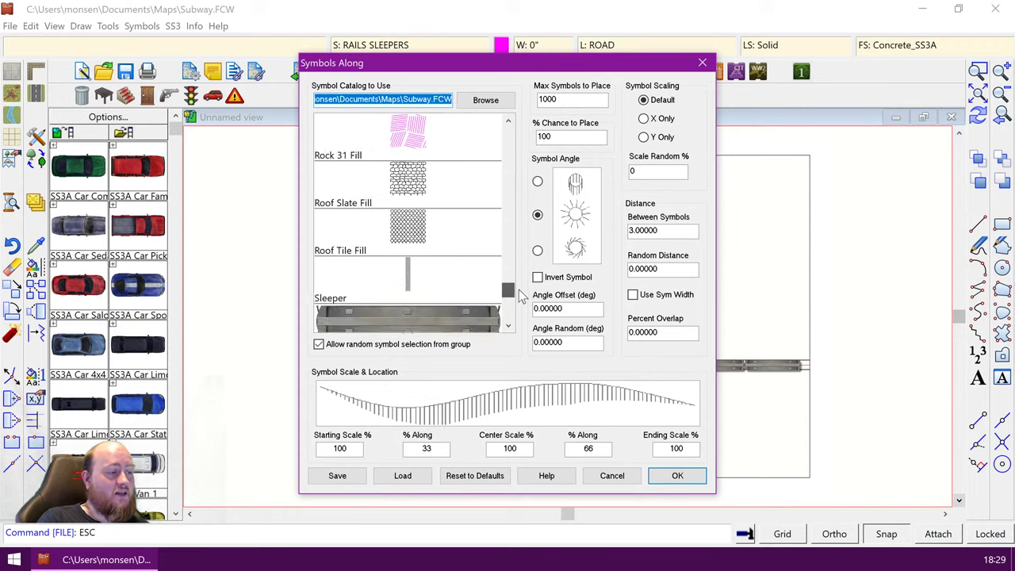
pyautogui.click(407, 277)
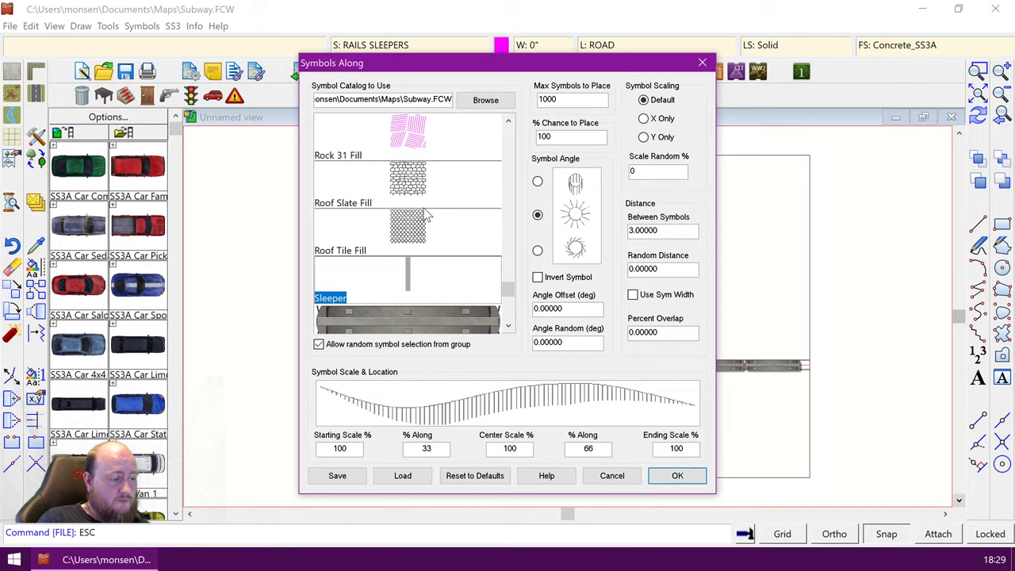
pyautogui.click(607, 476)
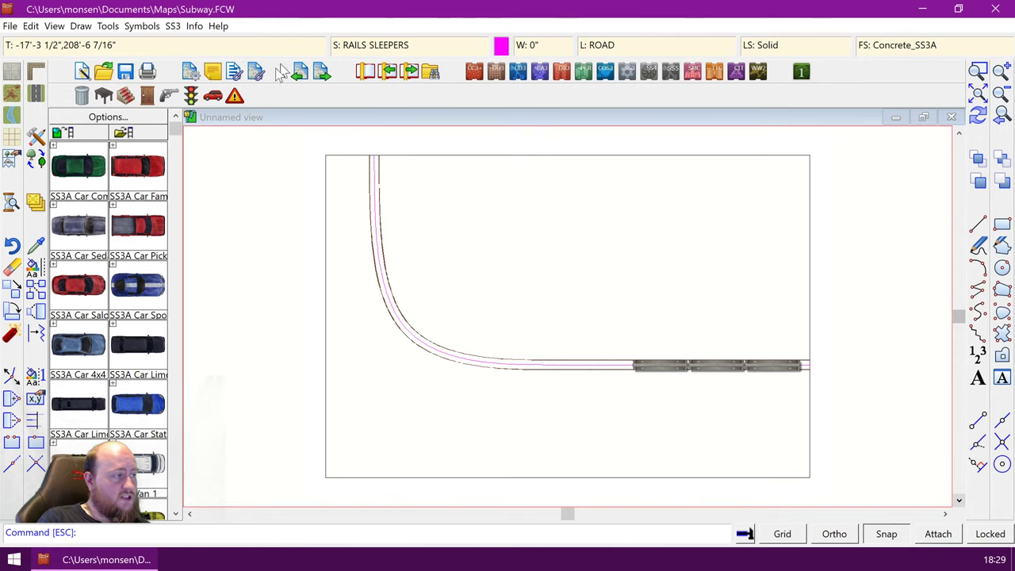
# - Reopen the Symbols Along settings and choose Sleeper as the symbol to place
pyautogui.click(54, 26)
pyautogui.moveTo(81, 26)
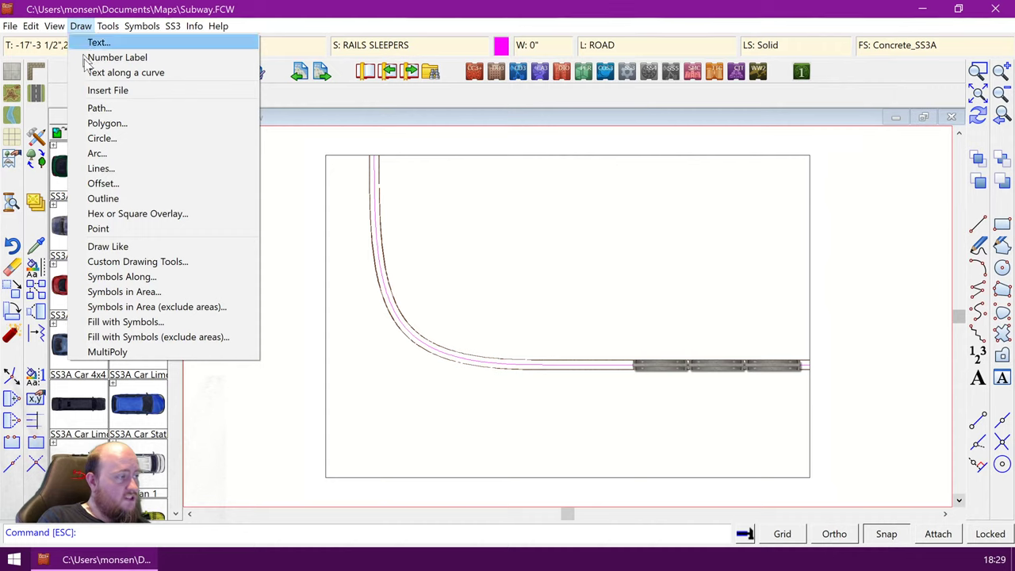
pyautogui.click(143, 276)
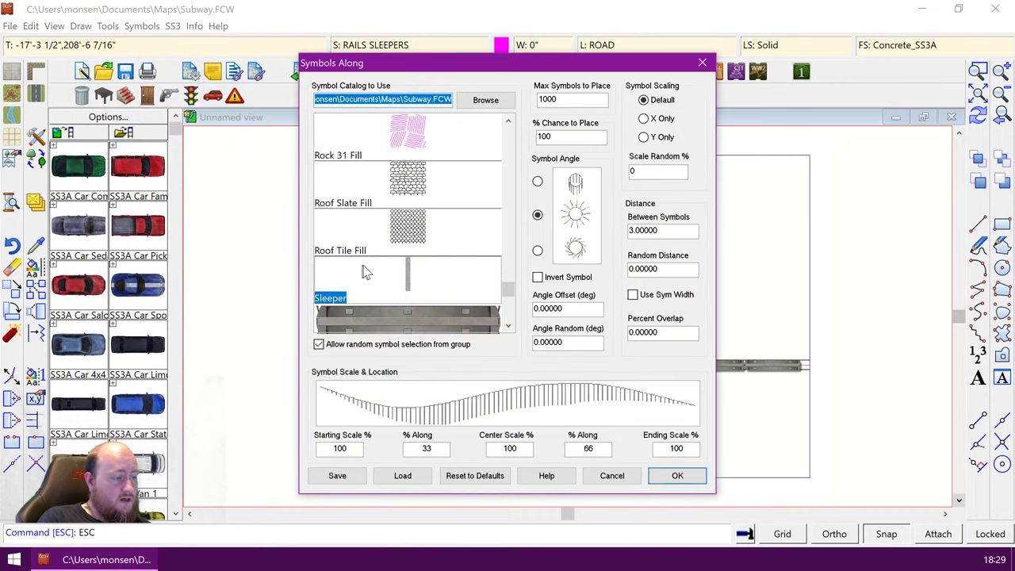
pyautogui.click(406, 276)
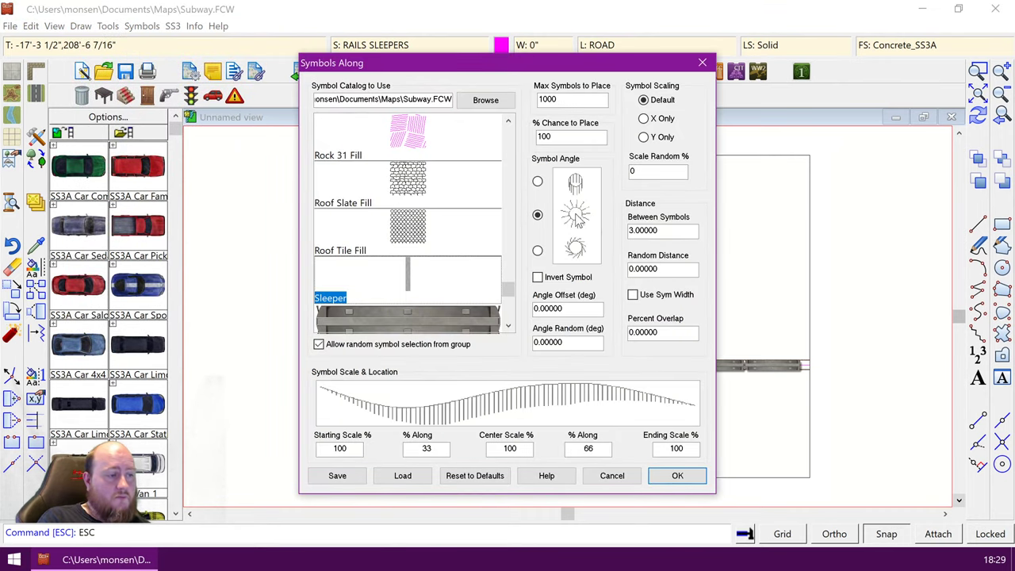